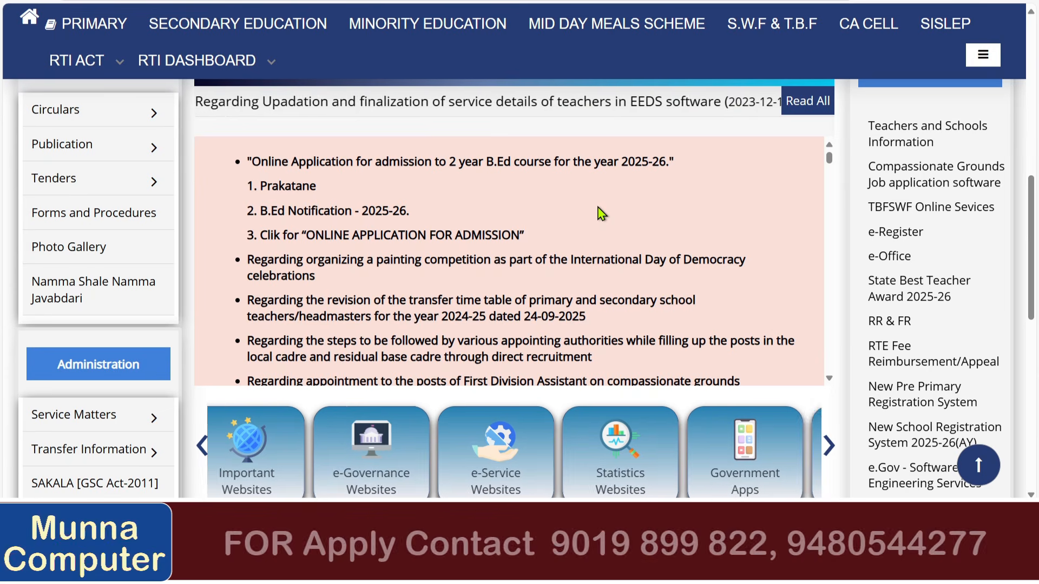
pyautogui.scroll(1, 630, 216)
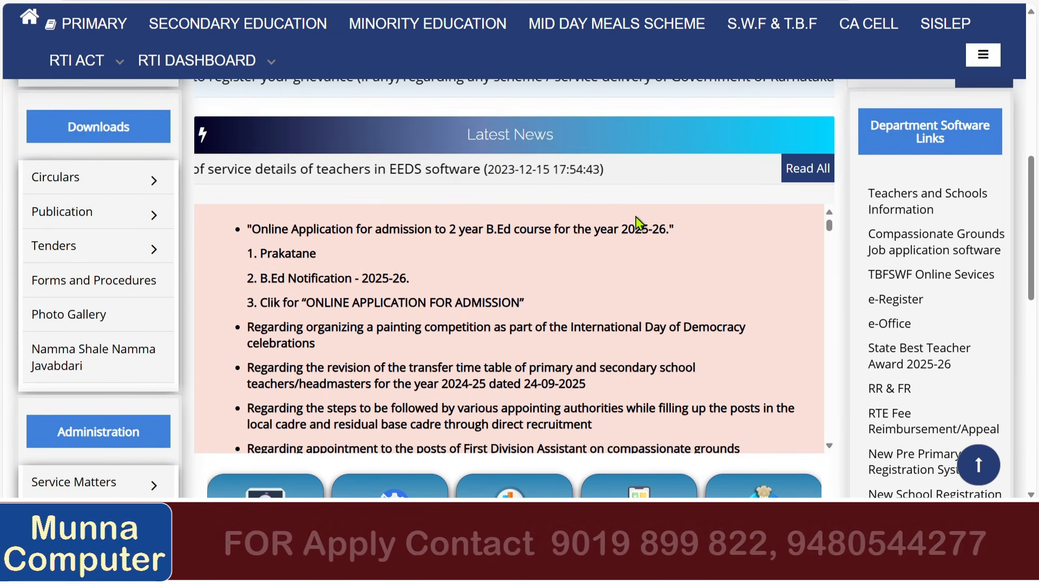
pyautogui.scroll(1, 639, 222)
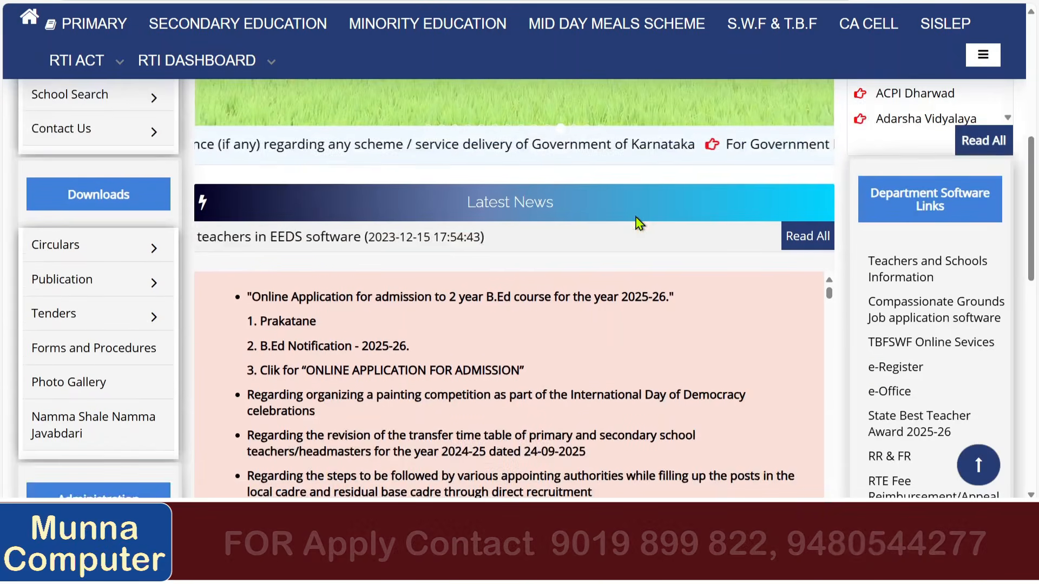
pyautogui.scroll(1, 639, 223)
pyautogui.scroll(2, 637, 223)
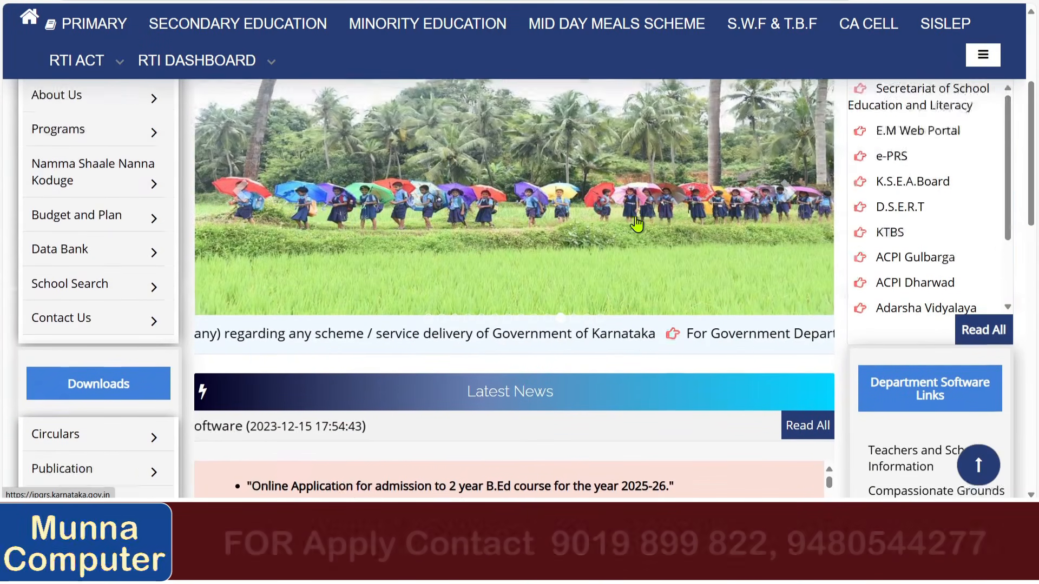
pyautogui.scroll(1, 637, 222)
pyautogui.scroll(2, 637, 223)
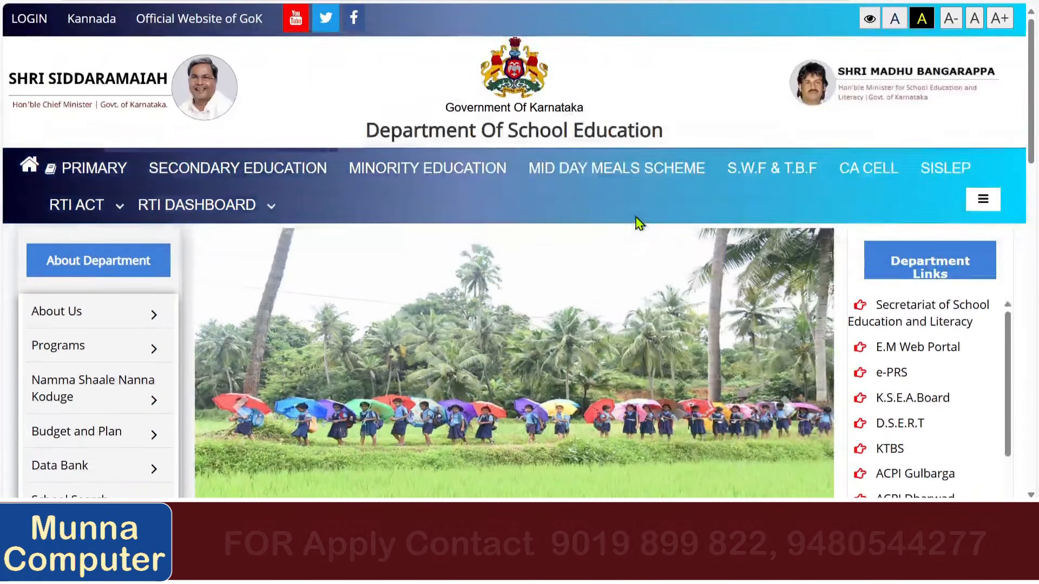
pyautogui.scroll(-4, 637, 222)
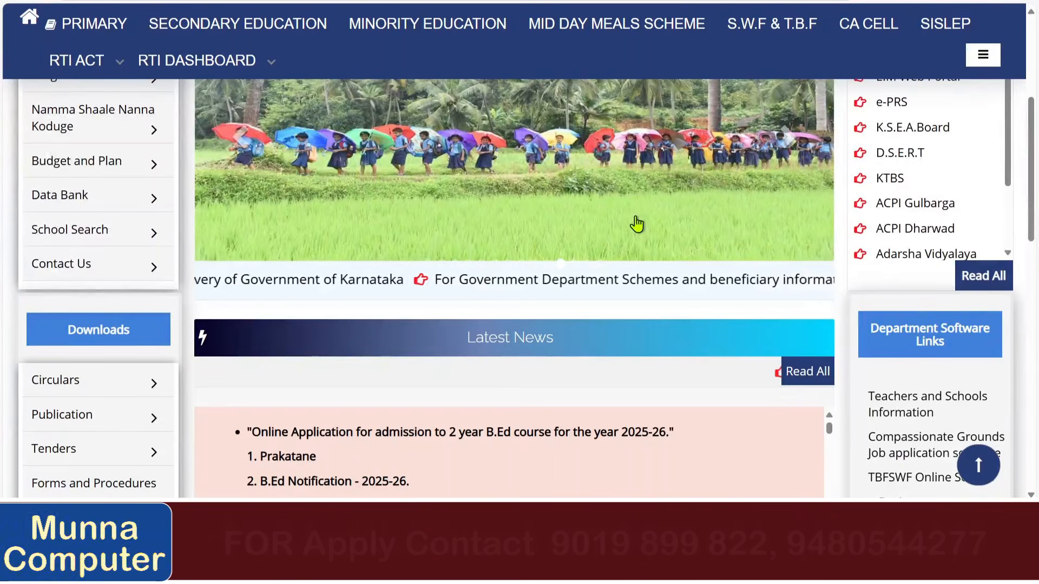
pyautogui.scroll(-2, 637, 224)
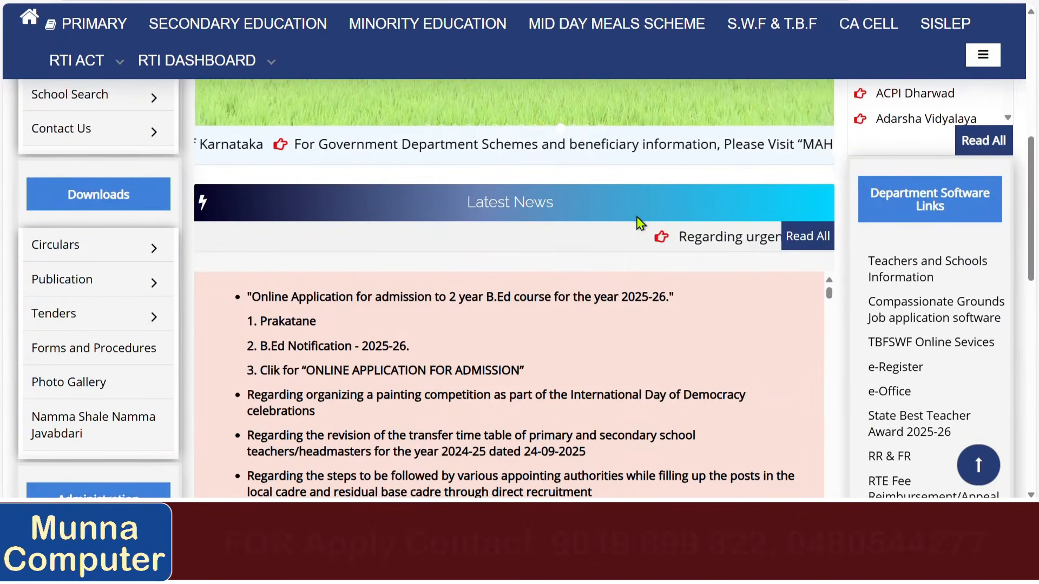
pyautogui.scroll(-2, 590, 283)
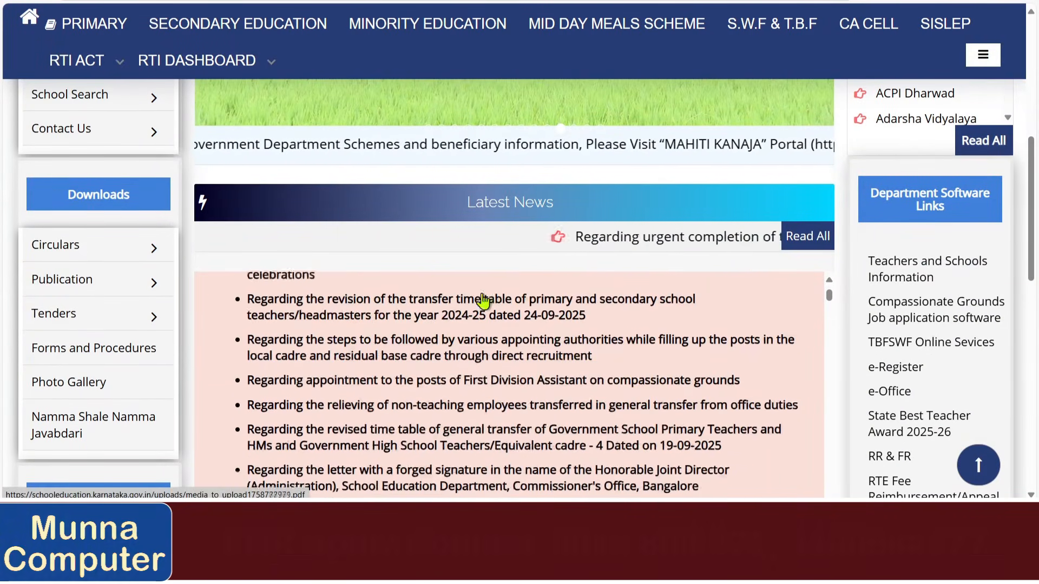
pyautogui.scroll(-3, 433, 284)
pyautogui.scroll(4, 414, 280)
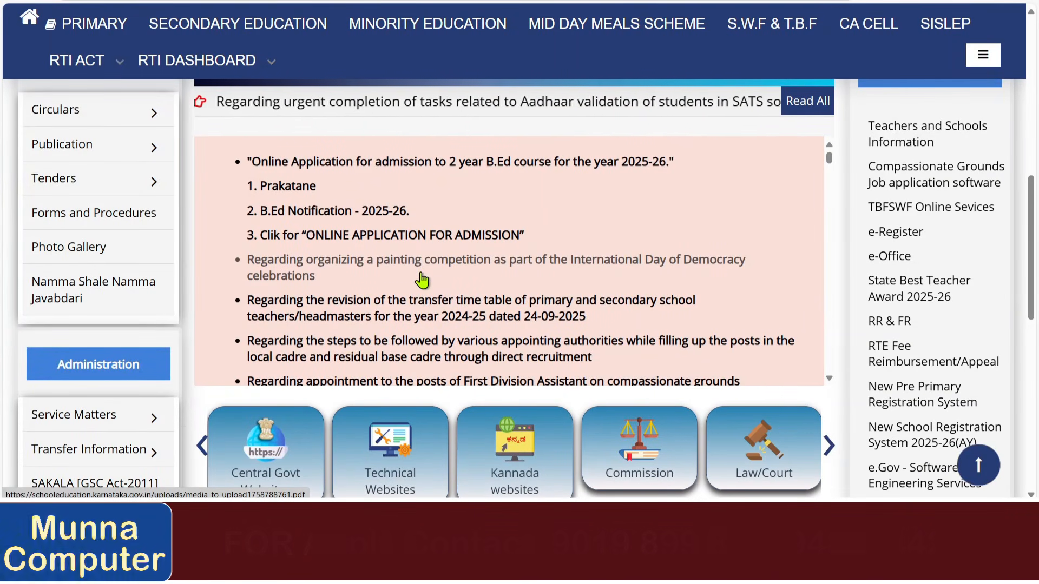
pyautogui.scroll(10, 422, 280)
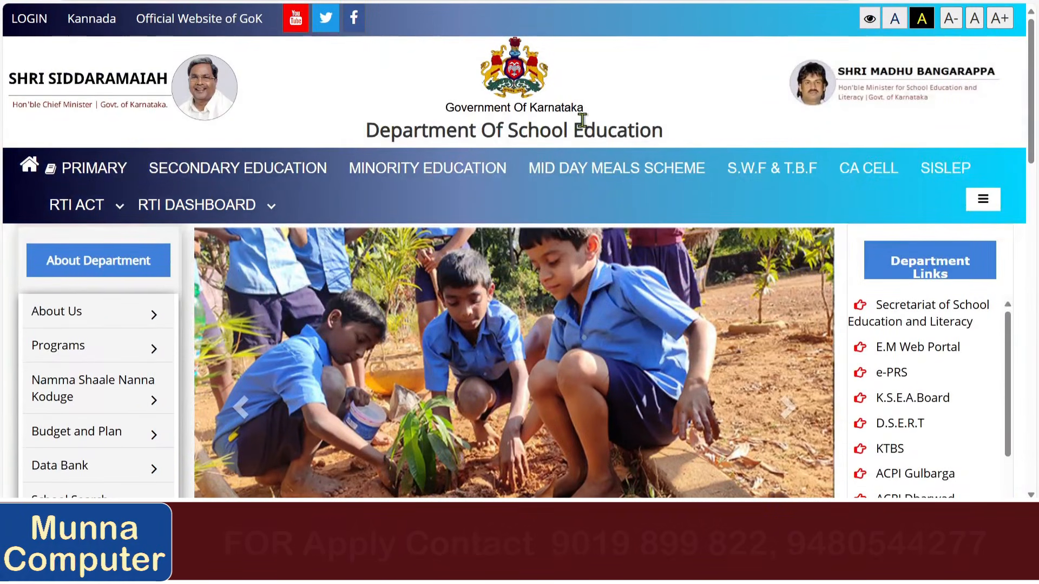
pyautogui.scroll(-7, 583, 120)
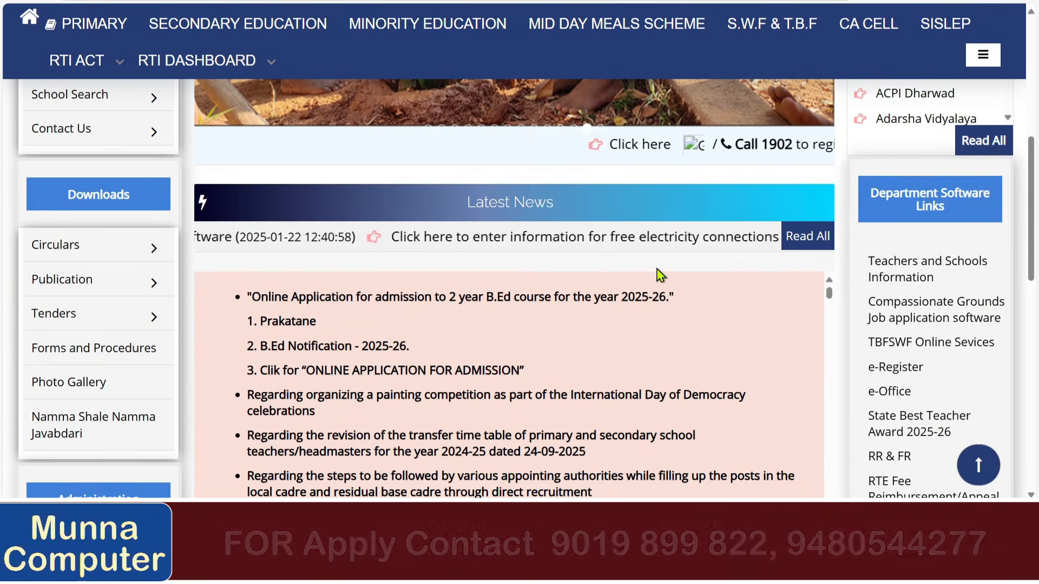
pyautogui.scroll(-3, 660, 275)
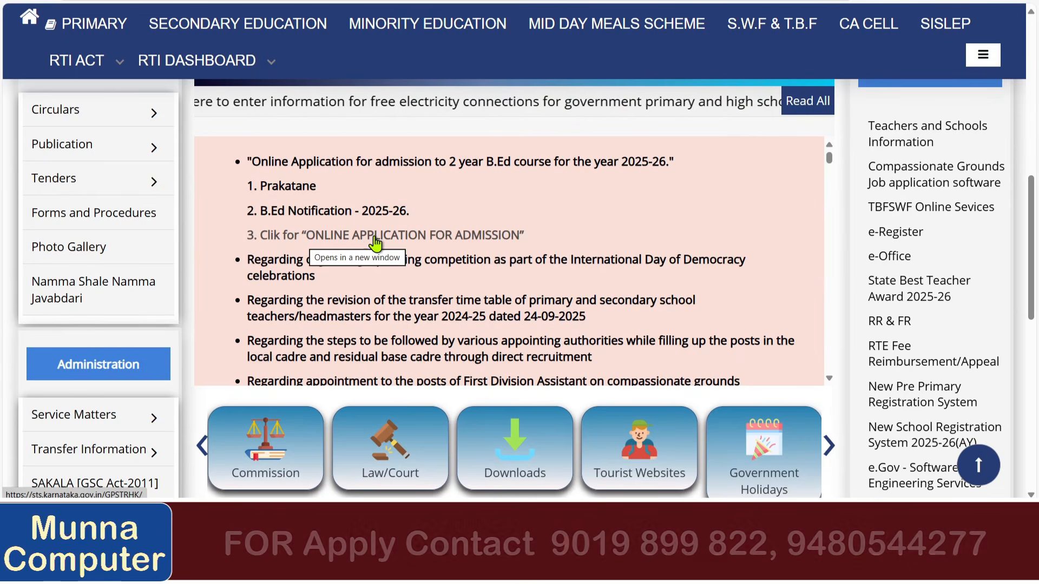
# Follow the 'ONLINE APPLICATION FOR ADMISSION' news link to the 2025-26 B.Ed login page.
pyautogui.click(457, 237)
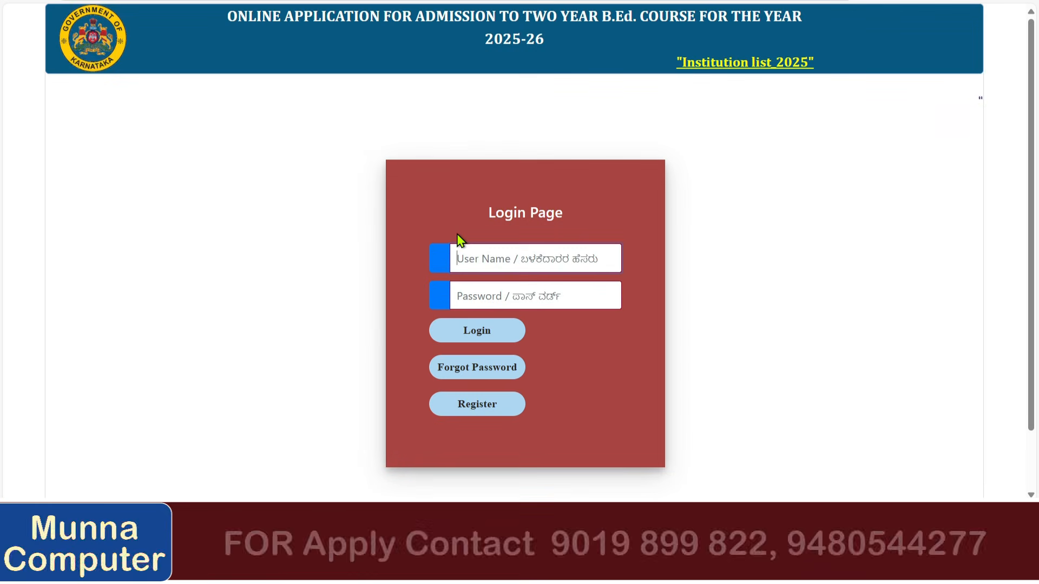
pyautogui.scroll(-1, 313, 197)
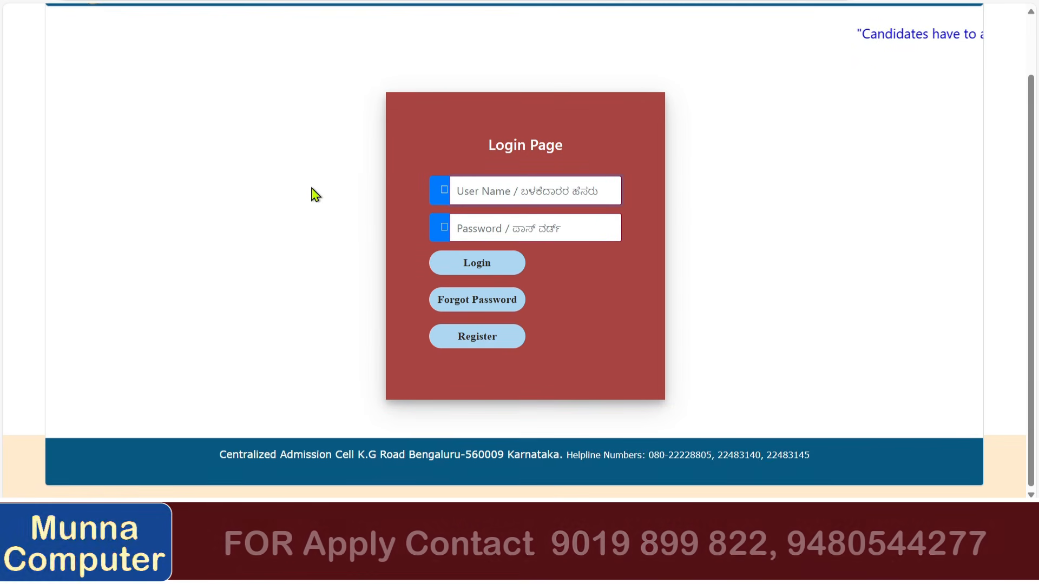
pyautogui.scroll(1, 315, 194)
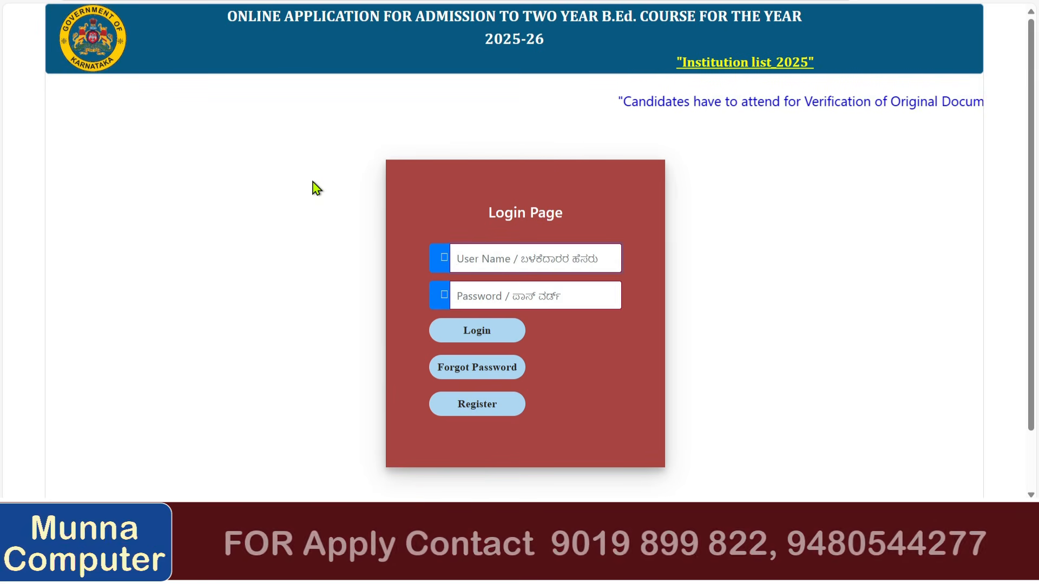
pyautogui.scroll(-1, 316, 184)
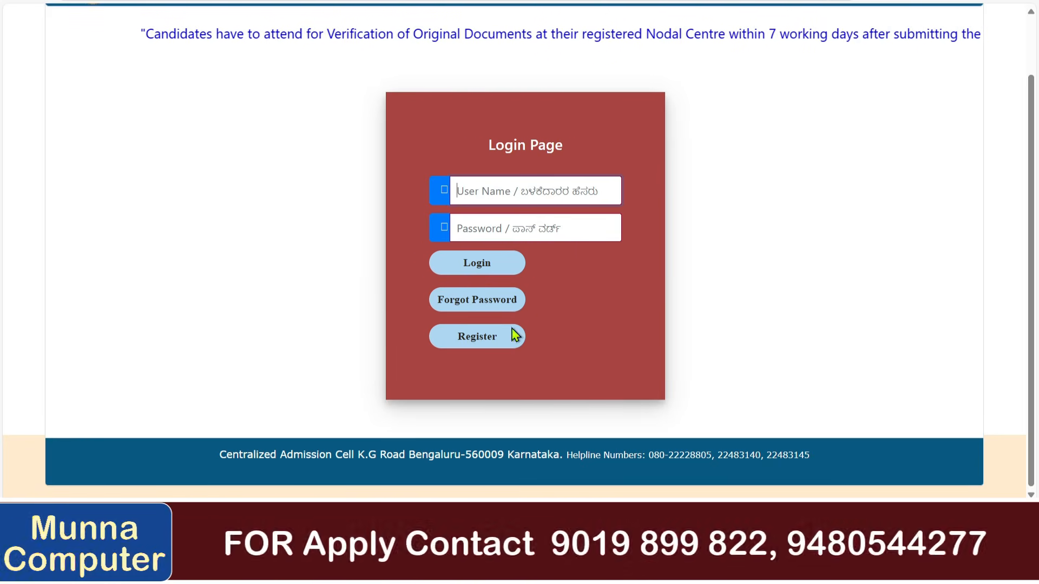
# Open the registration form and check the mobile, e-mail, user name and password hints.
pyautogui.click(451, 333)
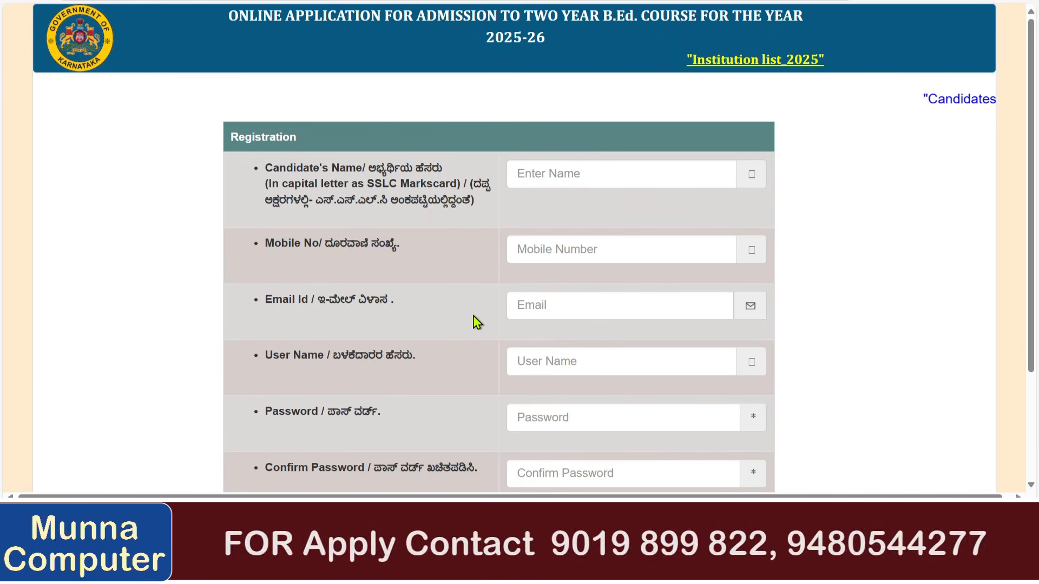
pyautogui.scroll(-2, 287, 169)
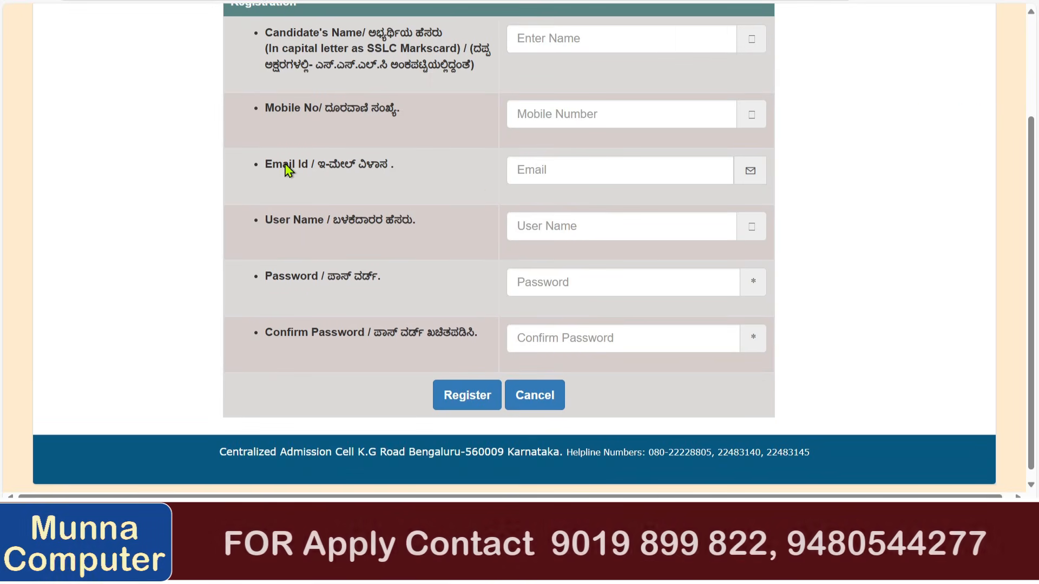
pyautogui.scroll(1, 288, 168)
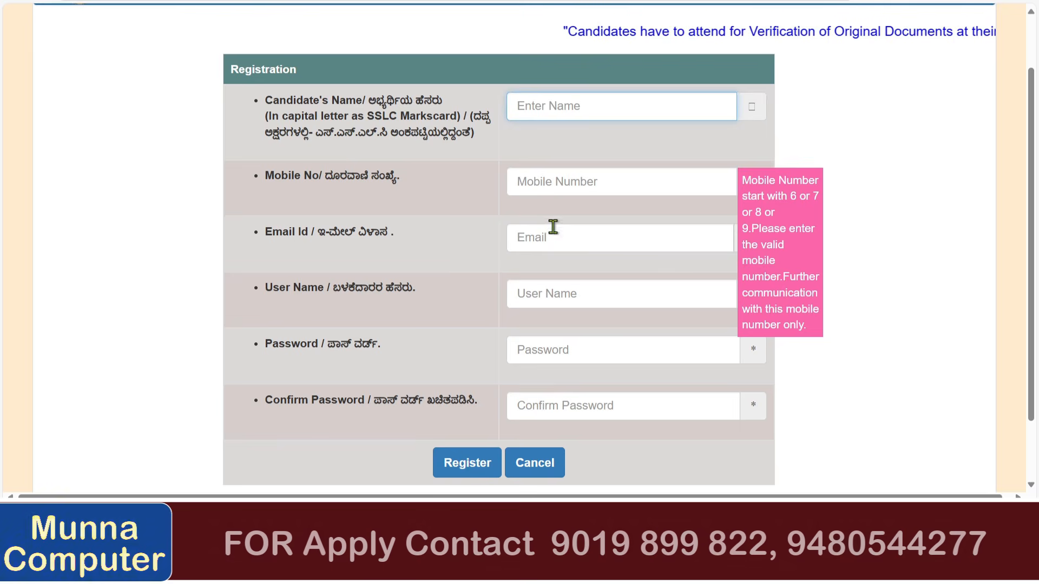
pyautogui.click(556, 190)
pyautogui.click(547, 244)
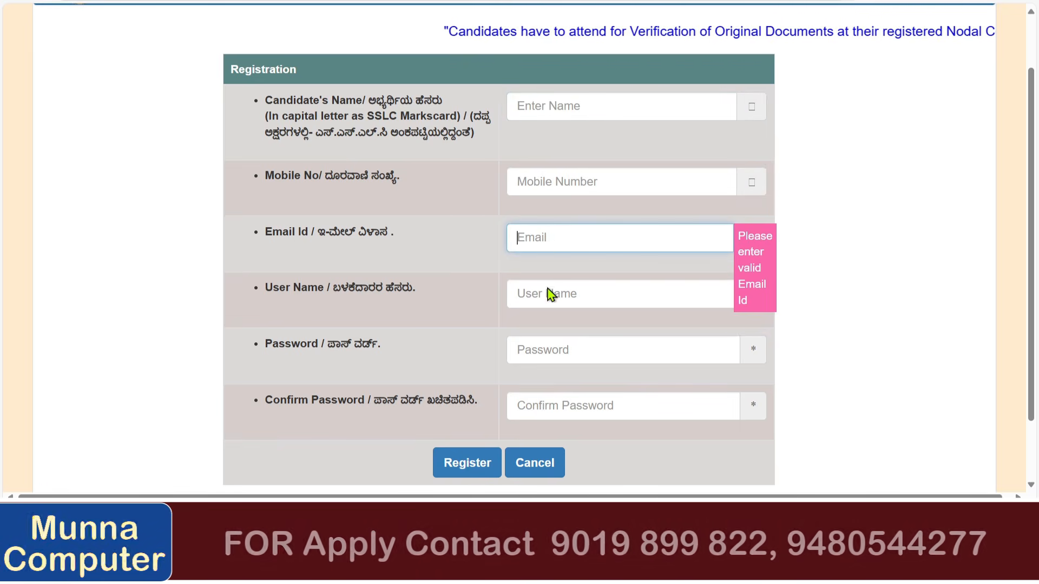
pyautogui.click(548, 319)
pyautogui.click(549, 349)
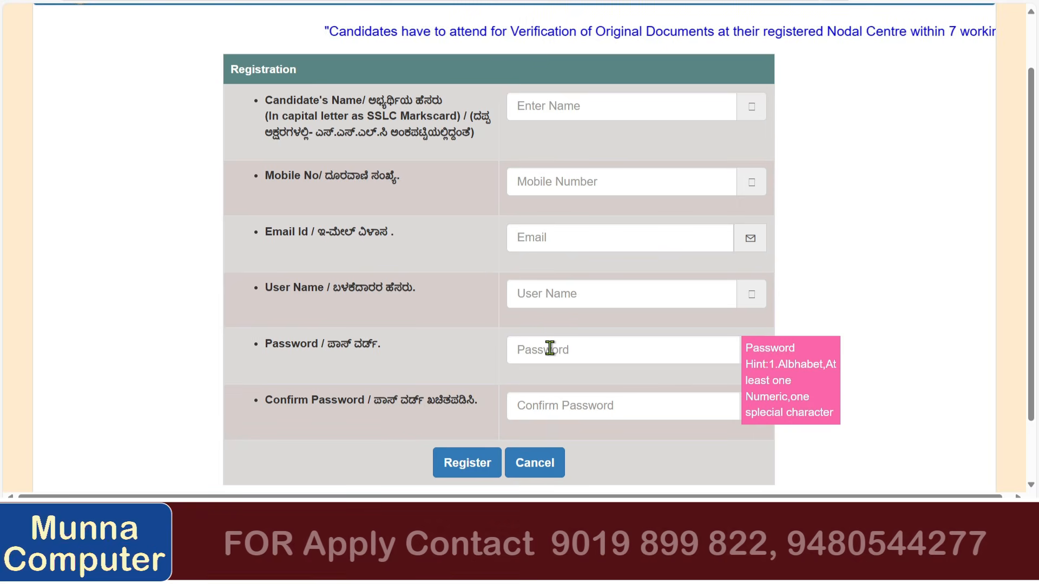
pyautogui.scroll(-1, 551, 342)
pyautogui.click(556, 343)
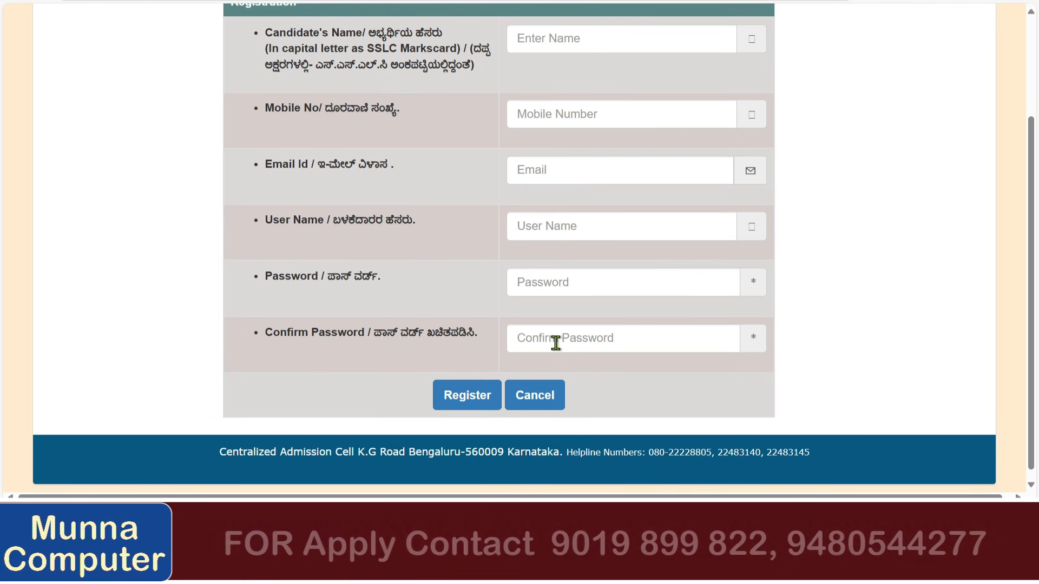
# Enter the candidate's name, mobile number, e-mail and password, then submit the registration.
pyautogui.click(575, 37)
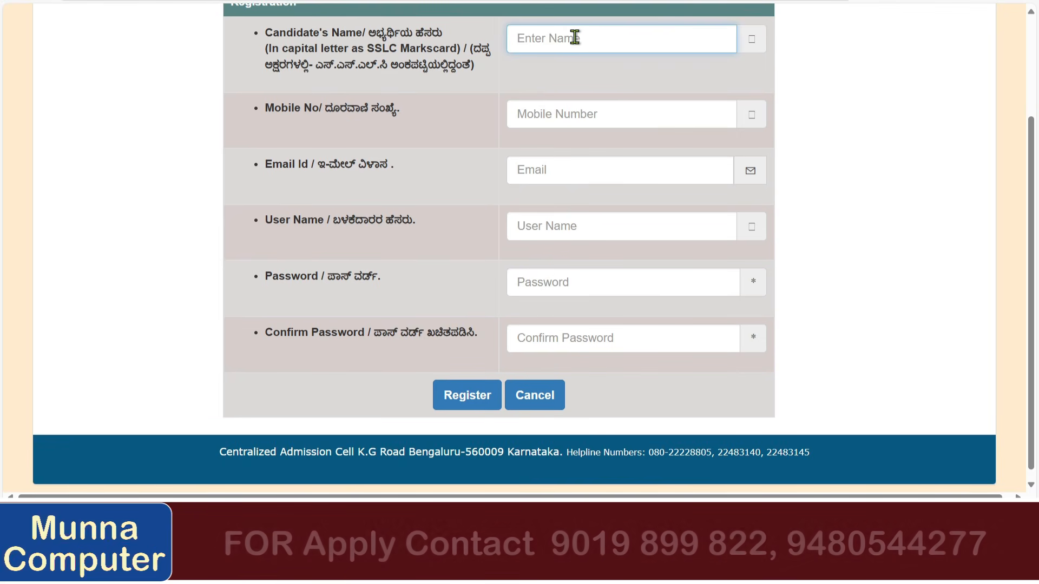
pyautogui.press('Tab')
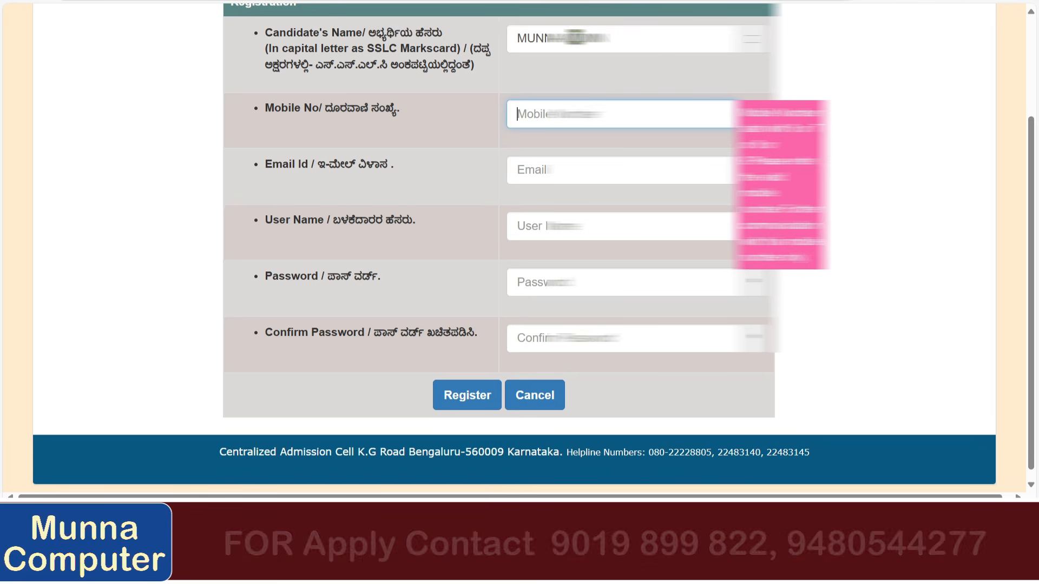
pyautogui.write('99006')
pyautogui.press('Tab')
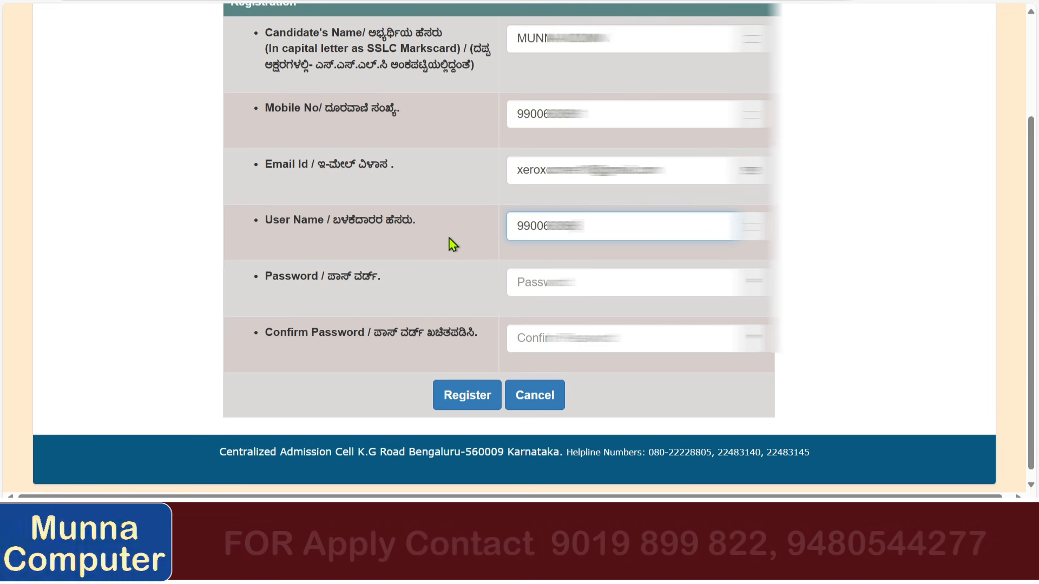
pyautogui.click(546, 281)
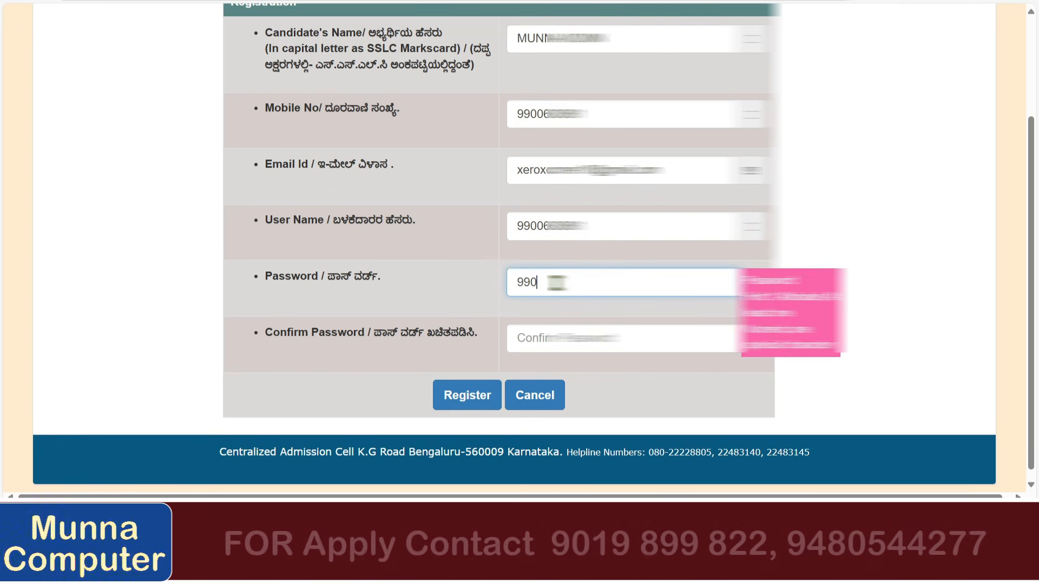
pyautogui.press('Tab')
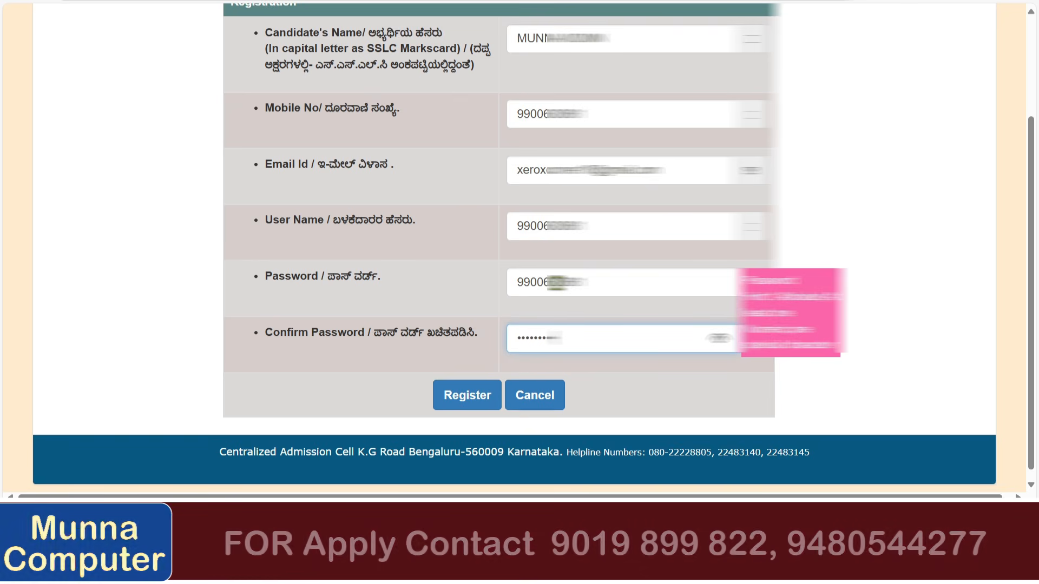
pyautogui.click(474, 403)
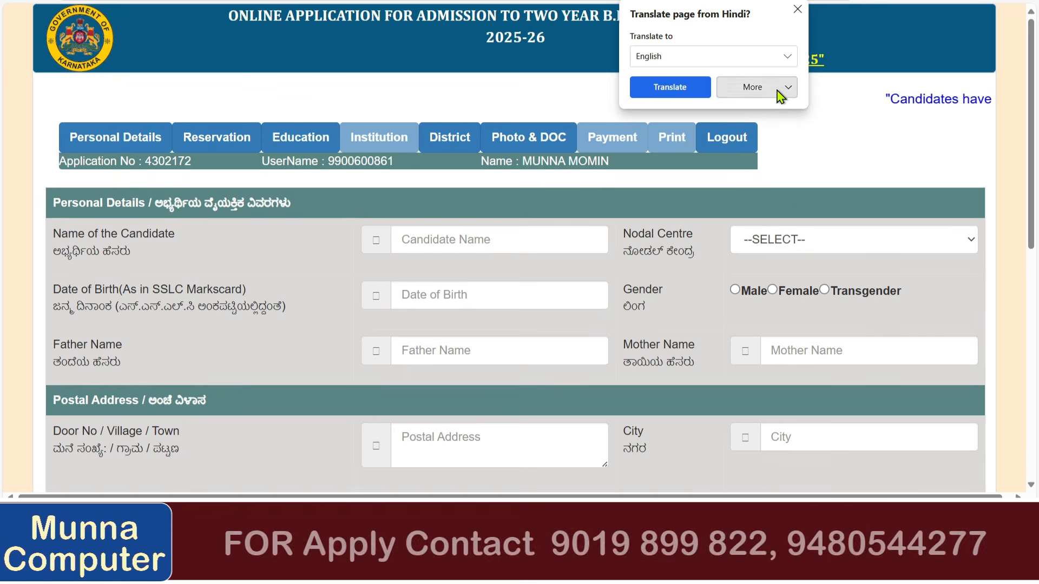
# Dismiss the Hindi translation prompt and select the assigned Application No on the form.
pyautogui.click(830, 120)
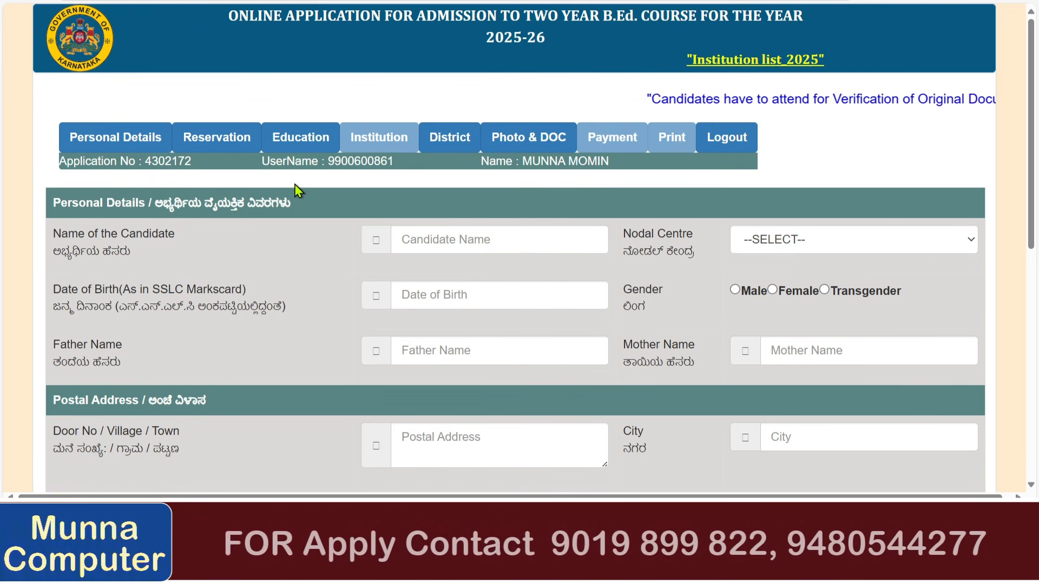
pyautogui.scroll(-8, 295, 185)
pyautogui.scroll(5, 295, 184)
pyautogui.scroll(3, 298, 190)
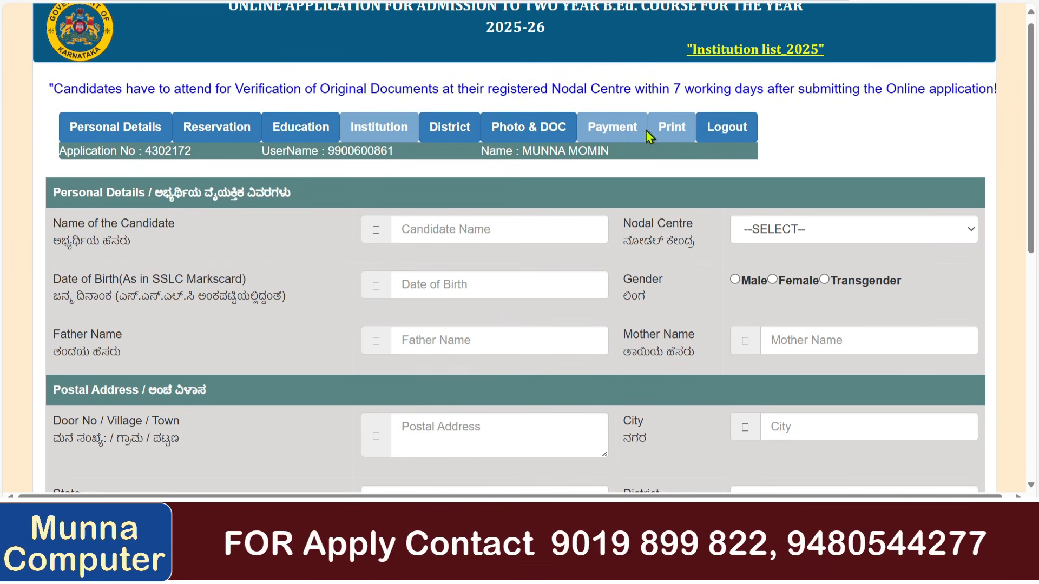
pyautogui.moveTo(60, 151); pyautogui.dragTo(192, 157)
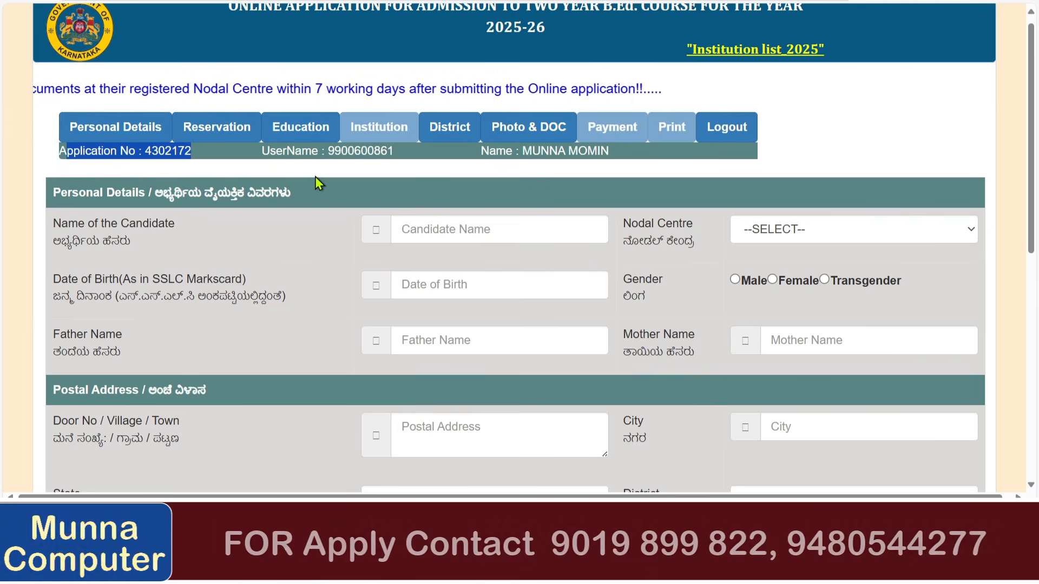
pyautogui.scroll(-1, 318, 178)
# Enter the candidate's name in capitals and choose CTE, Jamakhandi as the nodal centre.
pyautogui.click(63, 142)
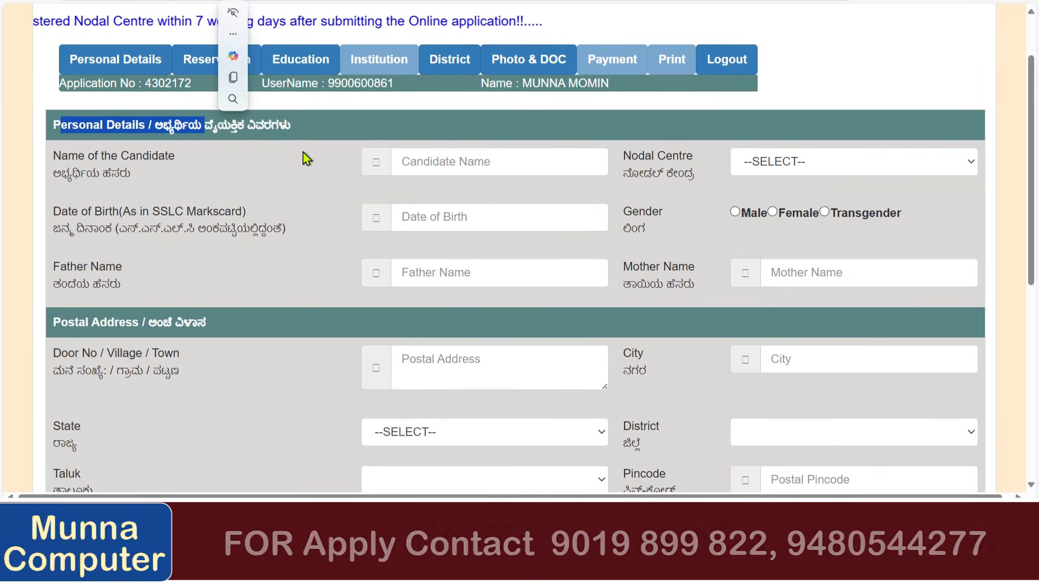
pyautogui.click(451, 156)
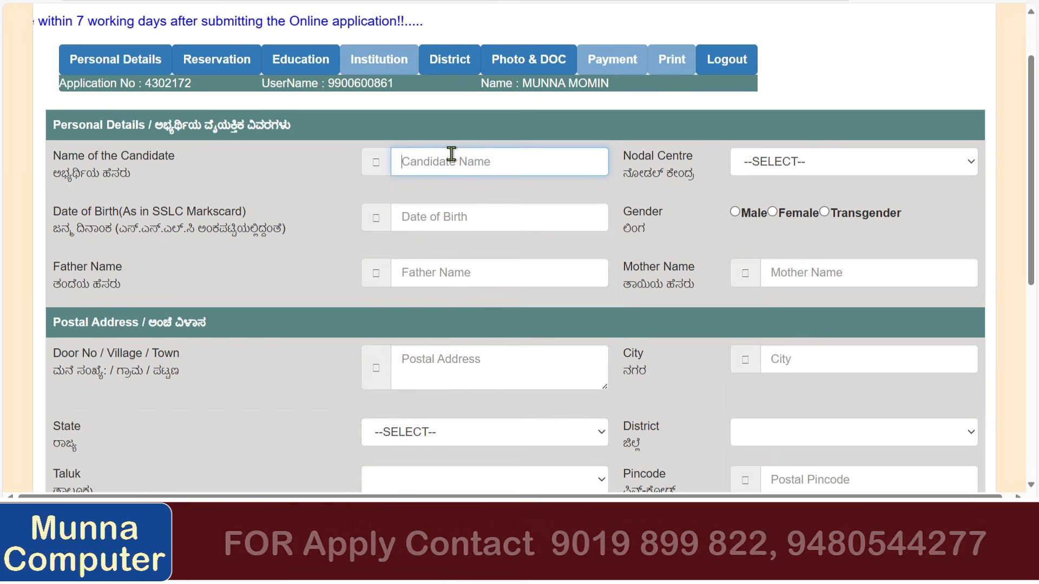
pyautogui.write('munn')
pyautogui.press('BackSpace')
pyautogui.press('BackSpace')
pyautogui.press('BackSpace')
pyautogui.press('BackSpace')
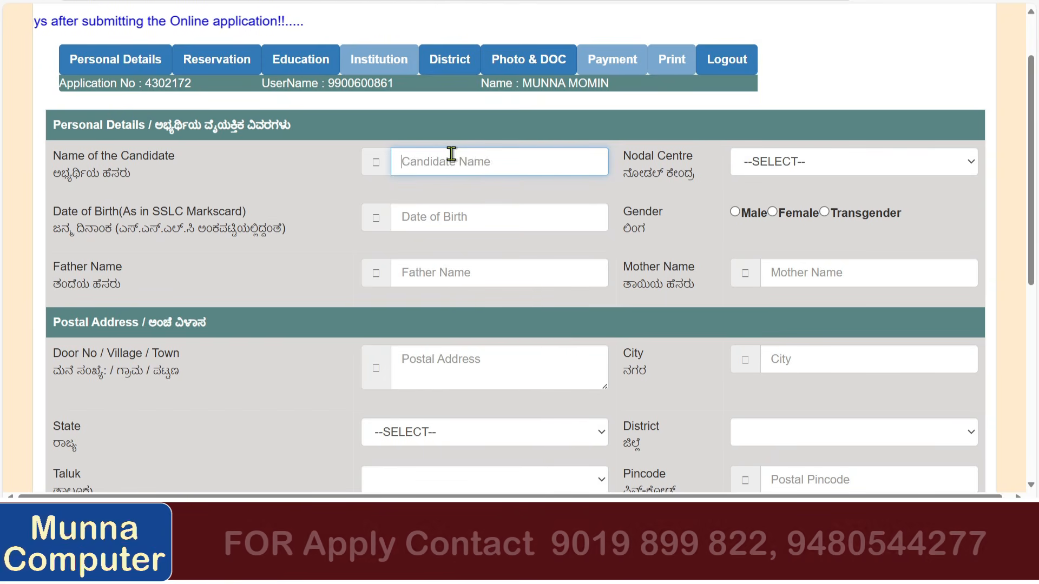
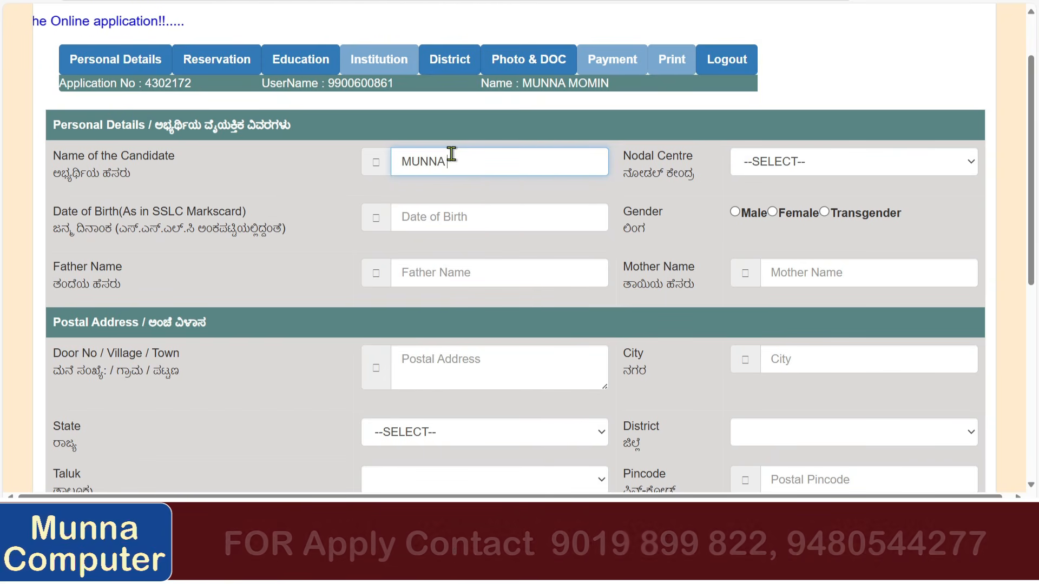
pyautogui.press('Tab')
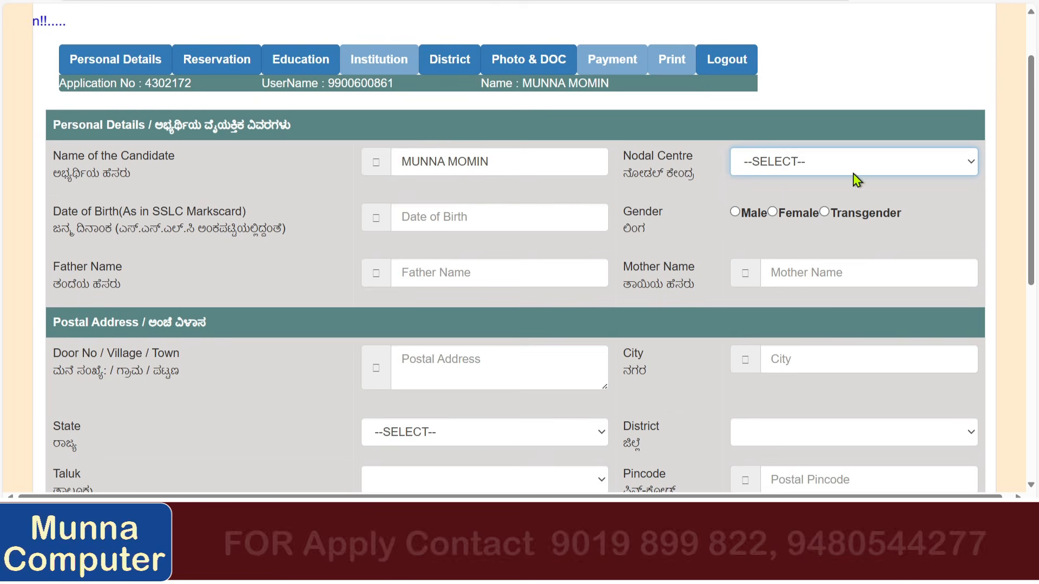
pyautogui.click(836, 172)
pyautogui.scroll(-4, 854, 303)
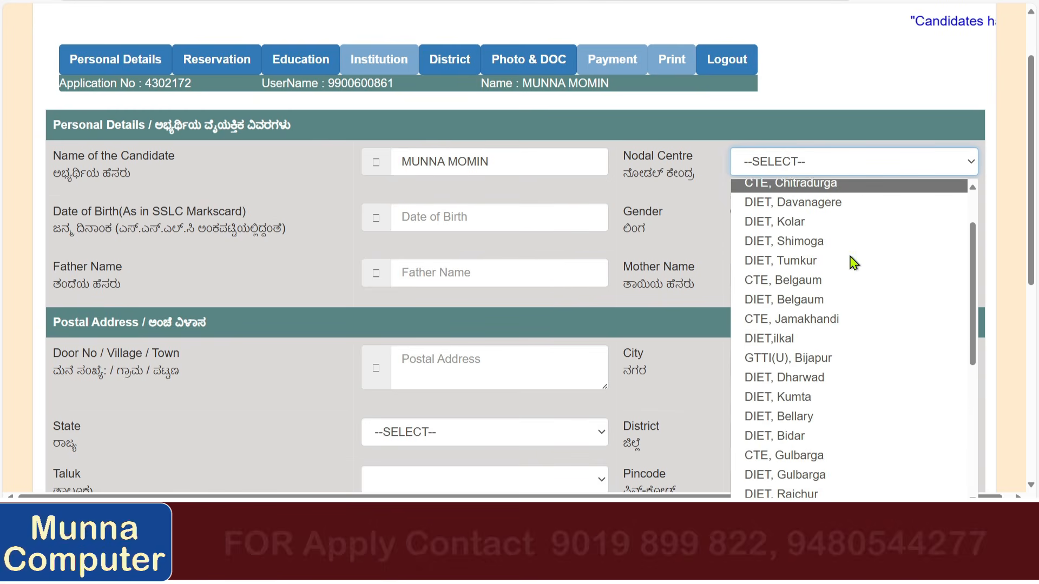
pyautogui.scroll(4, 855, 326)
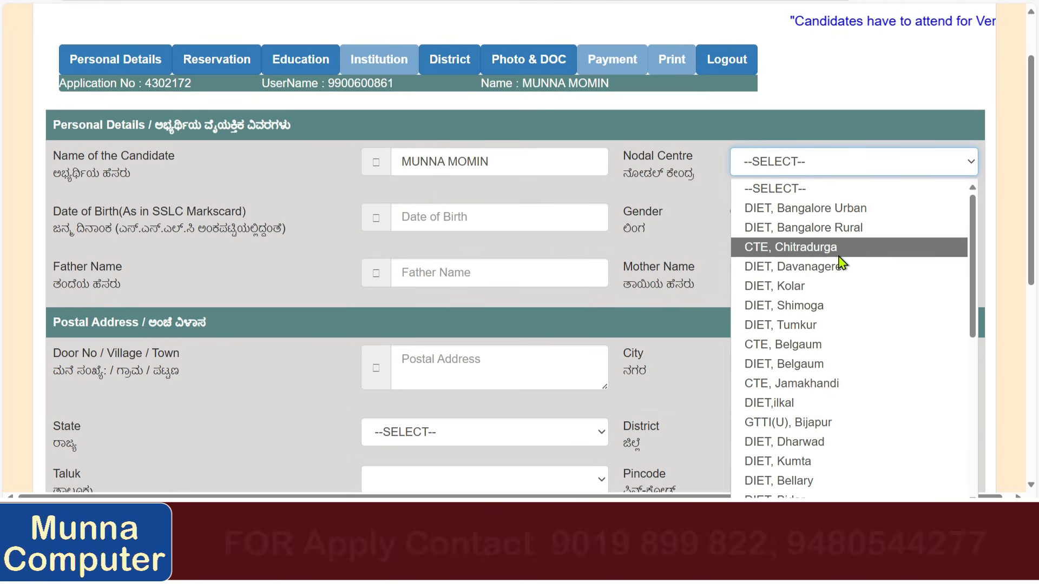
pyautogui.click(853, 384)
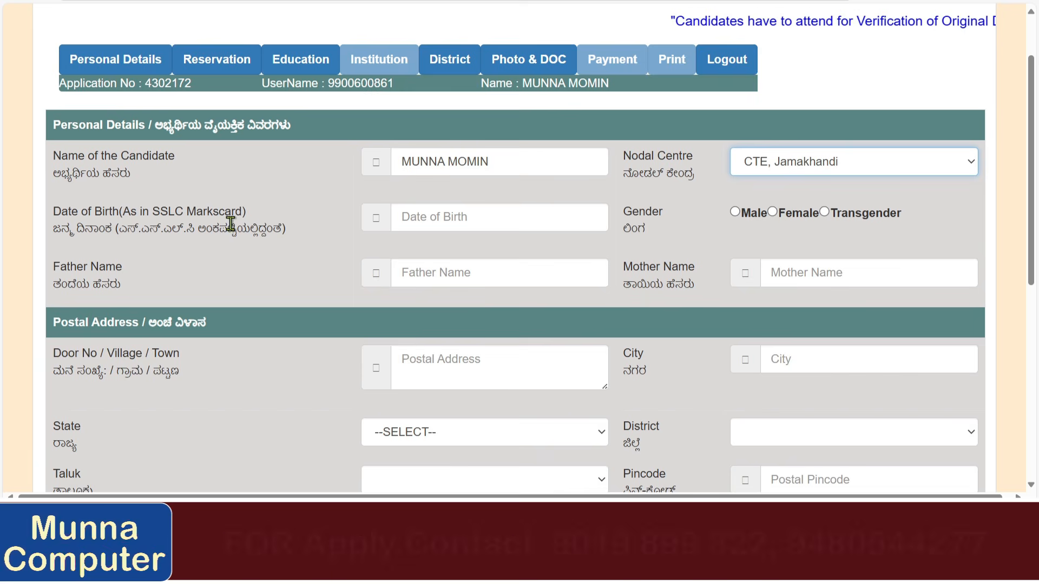
pyautogui.click(455, 216)
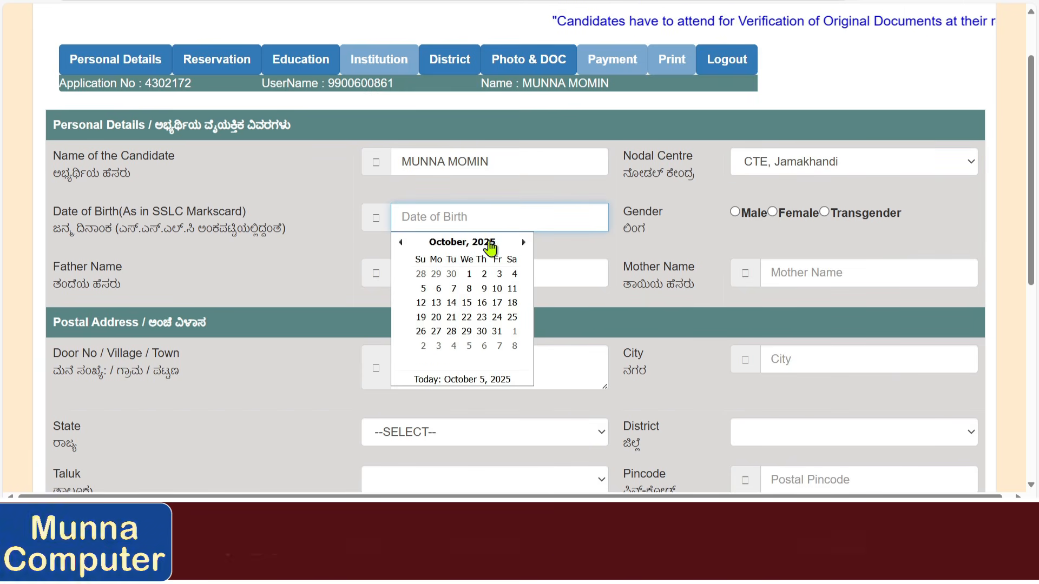
pyautogui.click(486, 243)
pyautogui.click(466, 245)
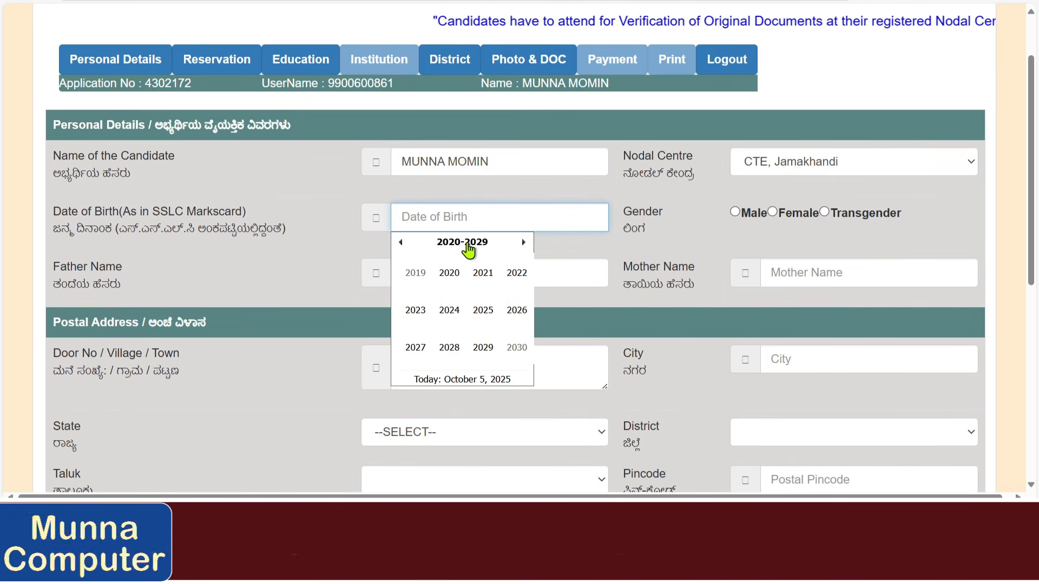
pyautogui.click(402, 243)
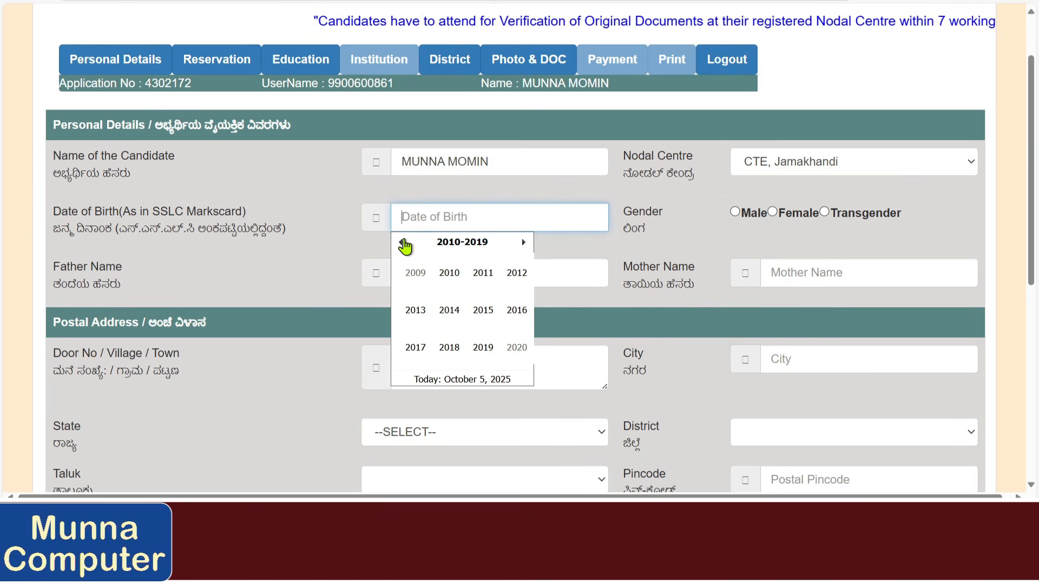
pyautogui.click(405, 244)
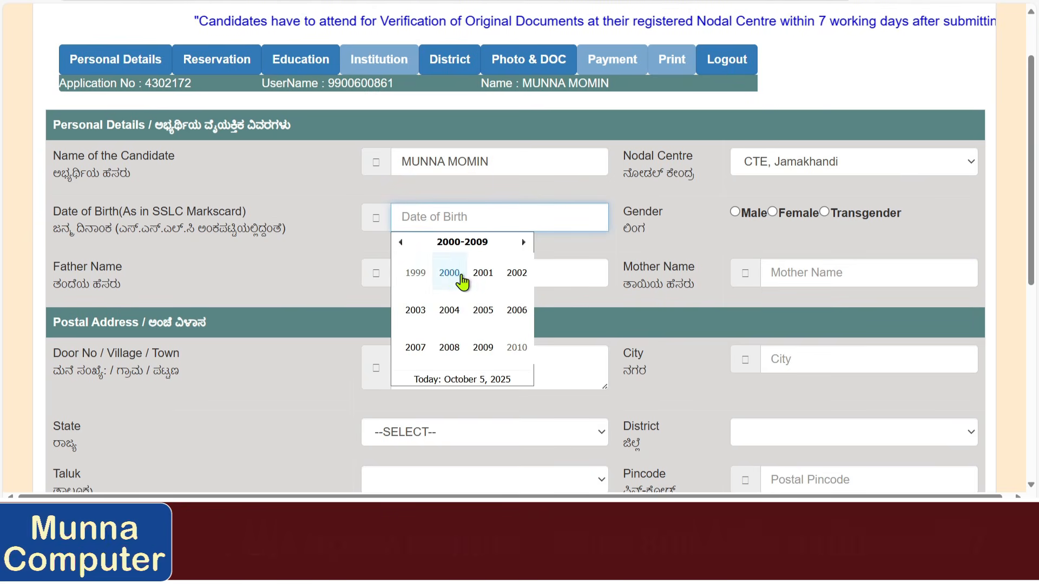
pyautogui.click(457, 286)
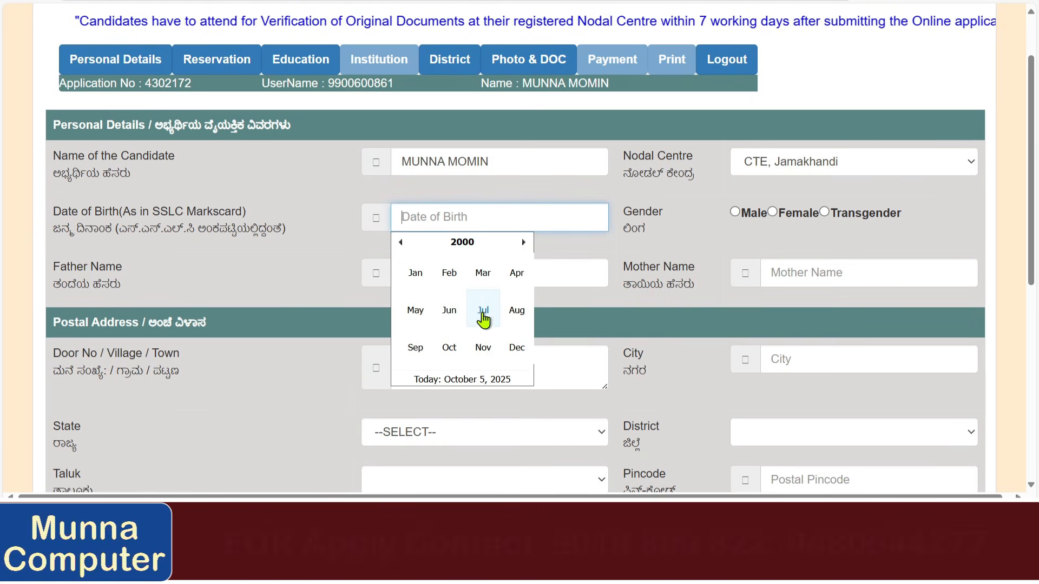
pyautogui.click(453, 314)
pyautogui.click(484, 274)
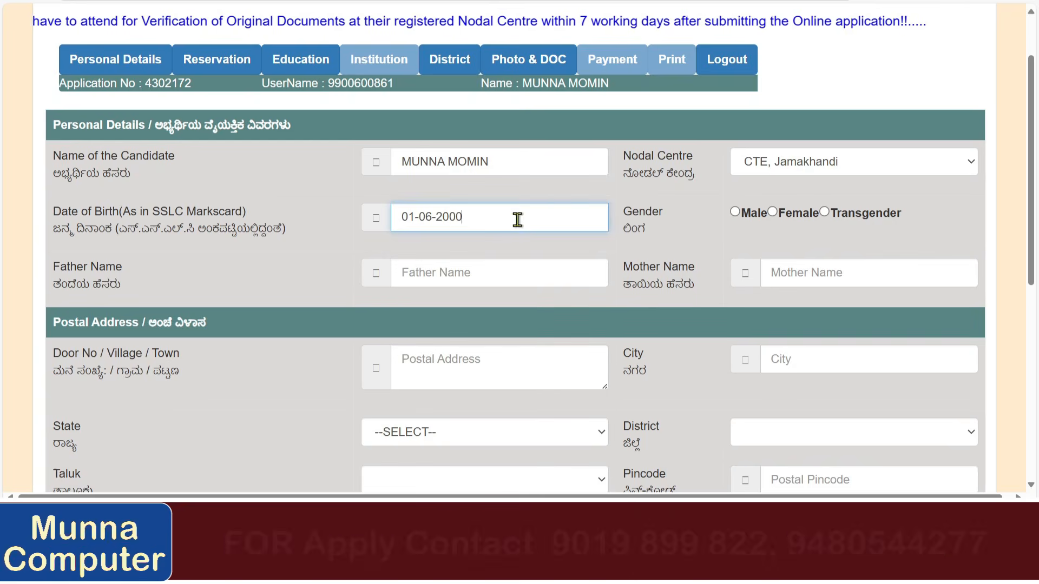
# Mark the gender as Male and fill in the father's and mother's names.
pyautogui.click(735, 212)
pyautogui.scroll(-1, 476, 244)
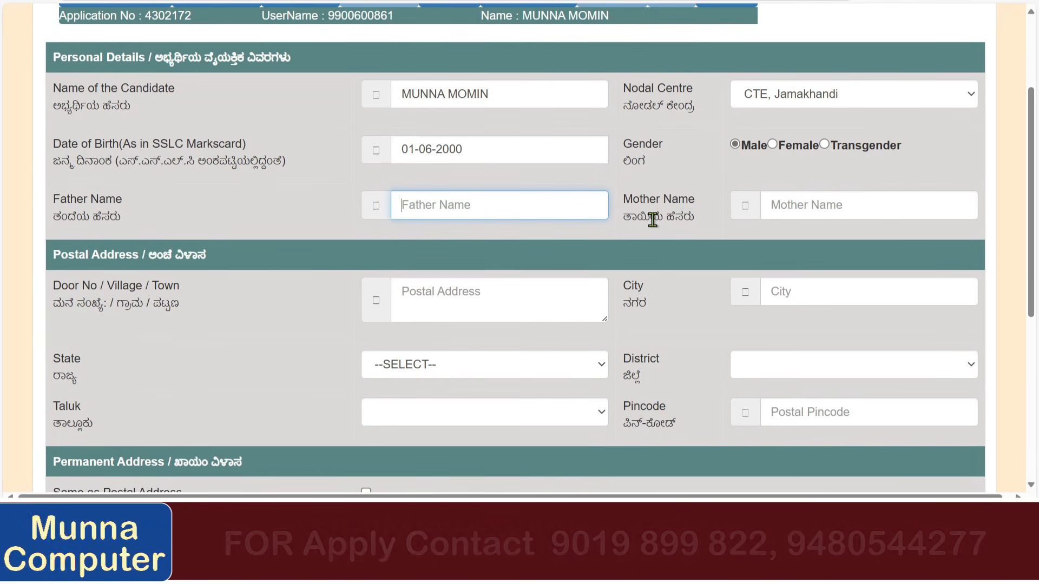
pyautogui.write('MUNNA')
pyautogui.press('Tab')
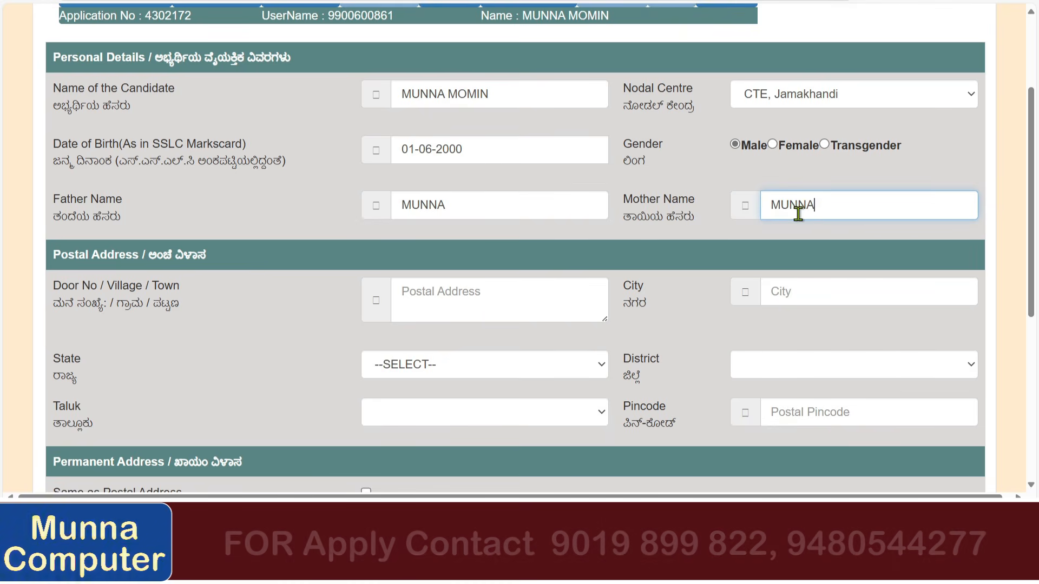
pyautogui.scroll(-1, 601, 257)
pyautogui.click(440, 237)
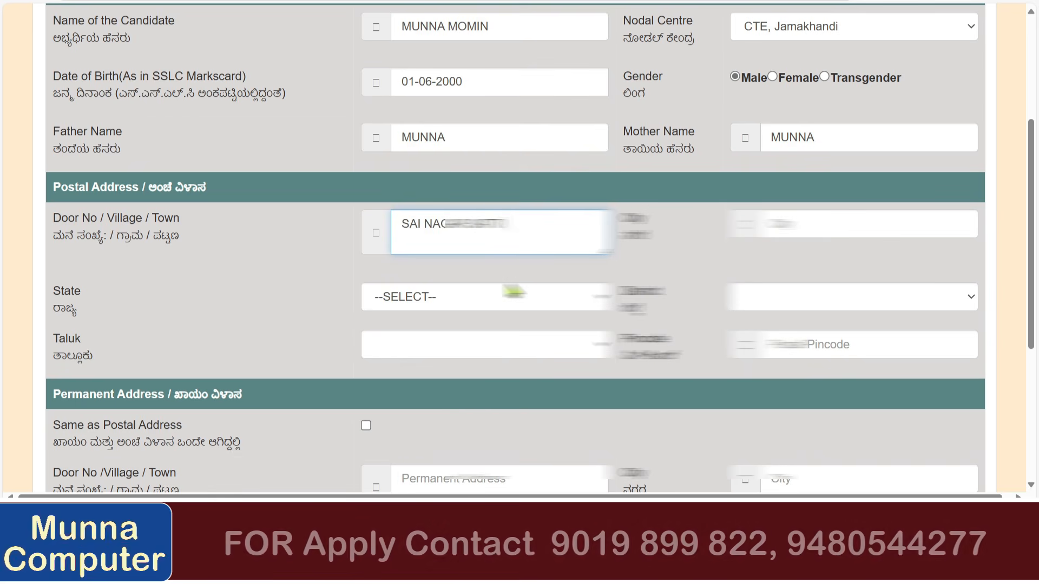
# Move past the address and city fields and choose Karnataka as the state.
pyautogui.press('Tab')
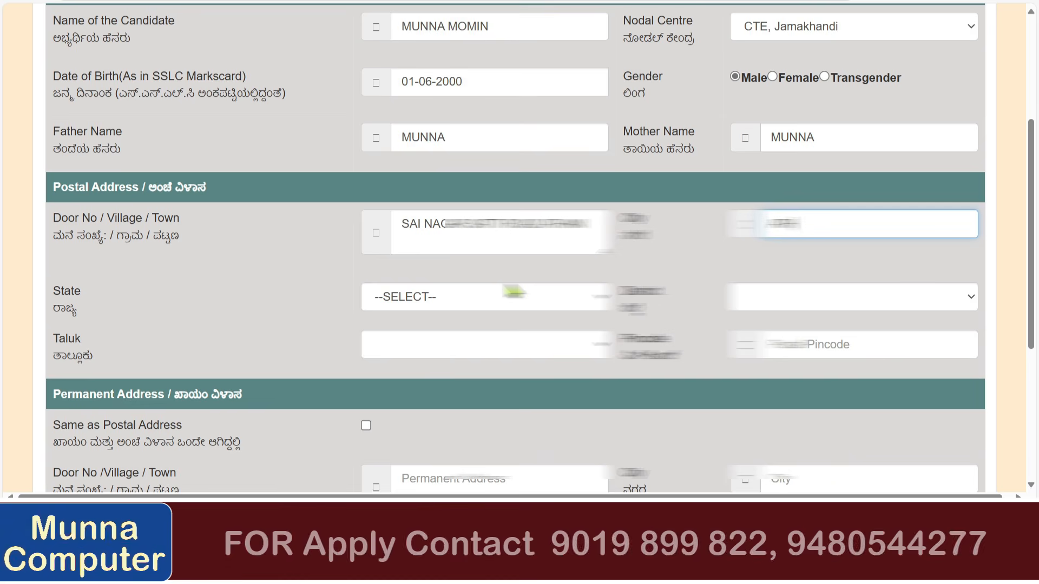
pyautogui.press('Tab')
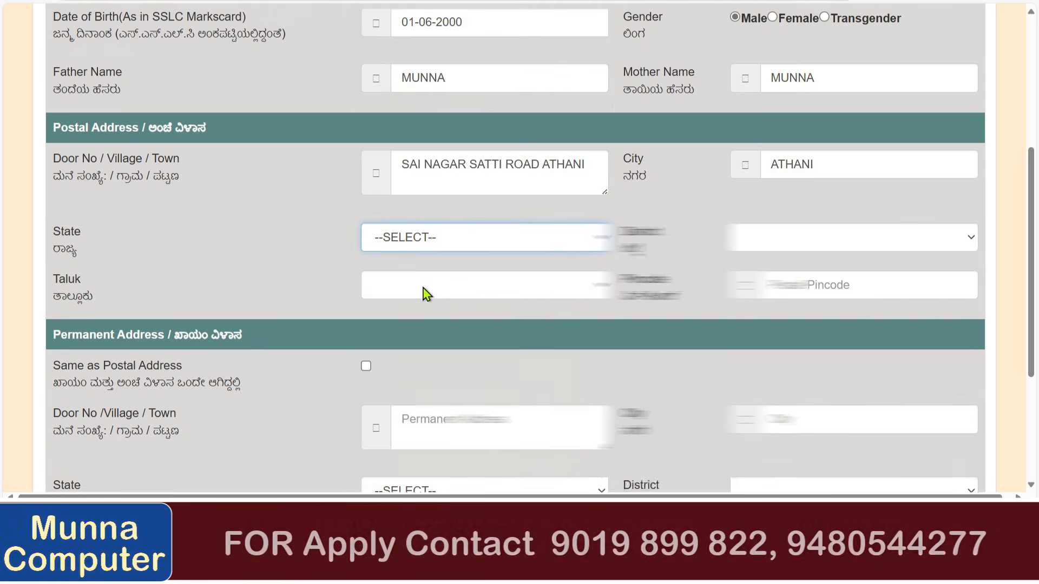
pyautogui.scroll(-1, 432, 260)
pyautogui.click(454, 233)
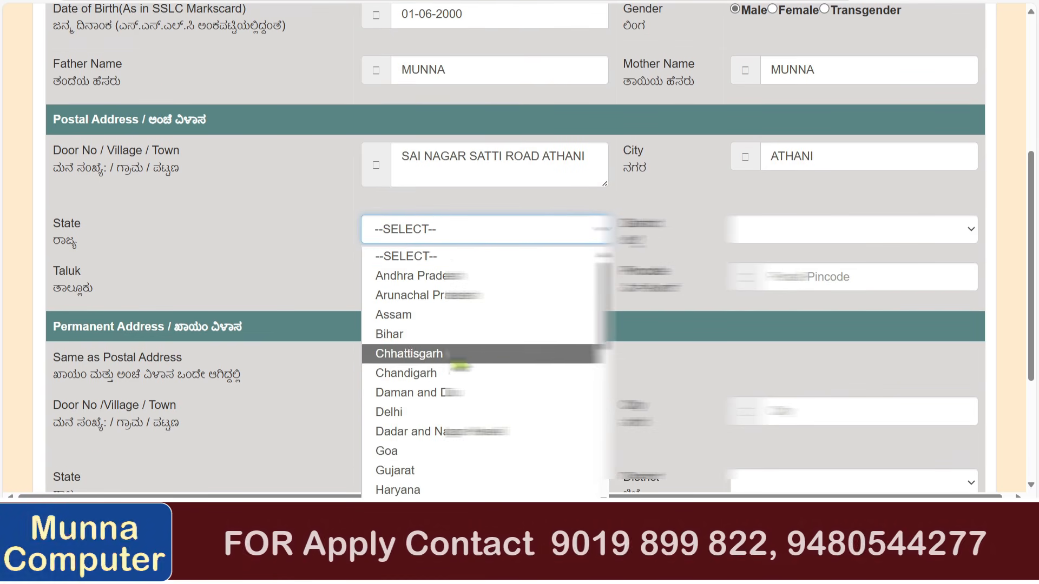
pyautogui.scroll(-2, 457, 355)
pyautogui.click(459, 433)
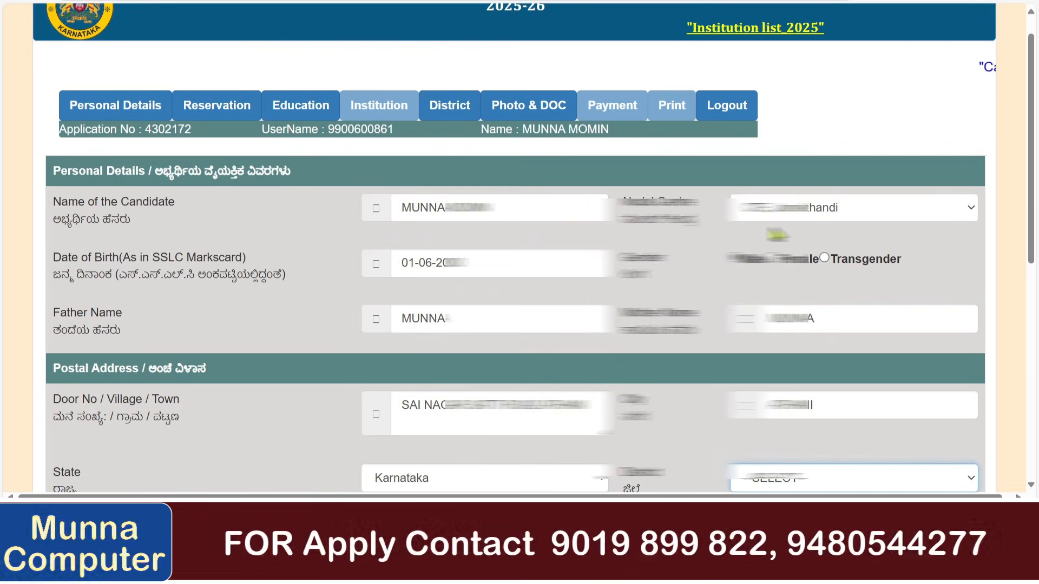
# Correct the district from Belgaum to Chikkodi and choose ATHANI as the taluk.
pyautogui.scroll(-6, 697, 217)
pyautogui.click(751, 84)
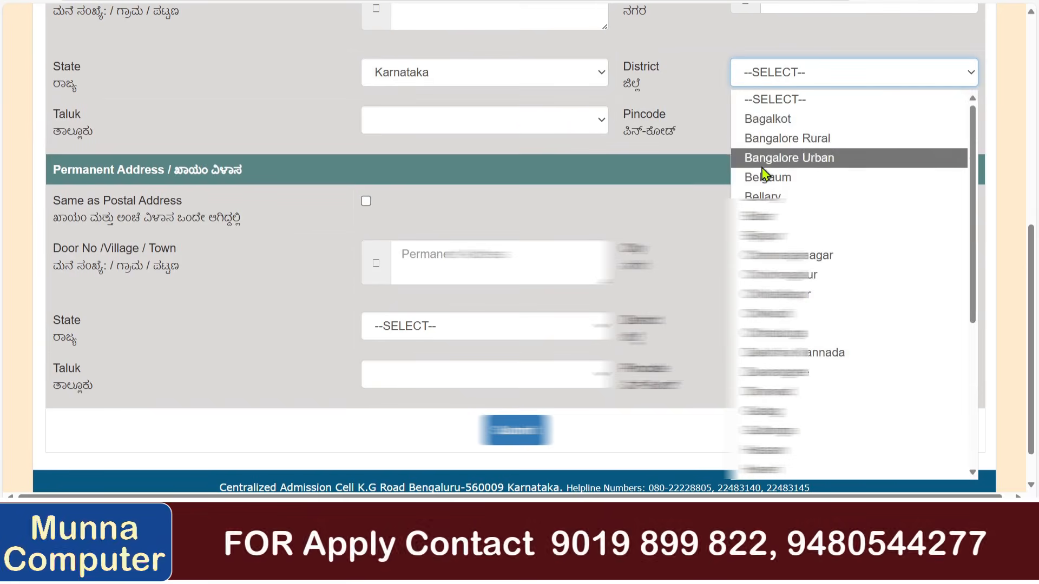
pyautogui.click(766, 175)
pyautogui.click(494, 122)
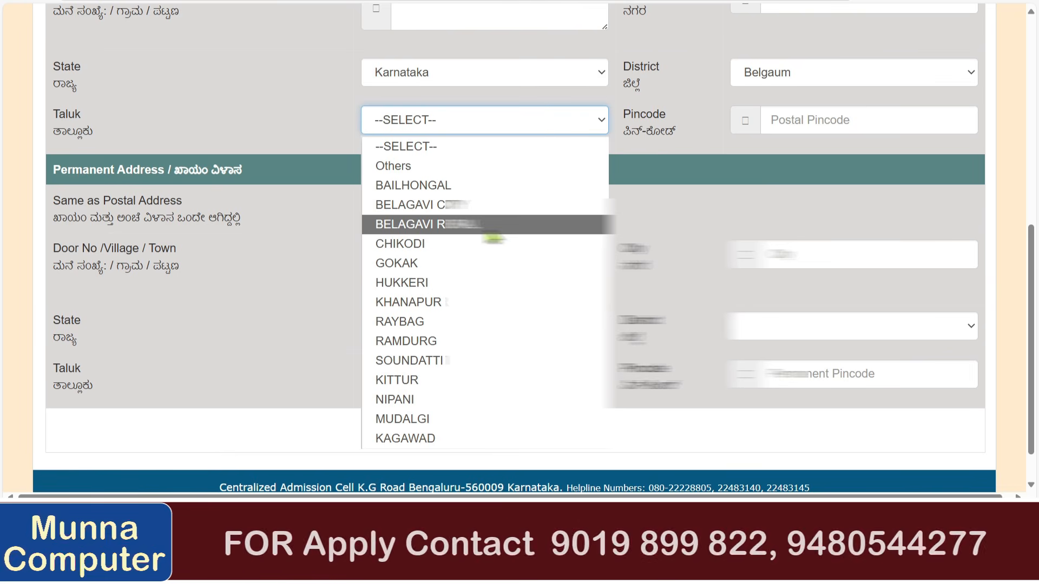
pyautogui.click(779, 72)
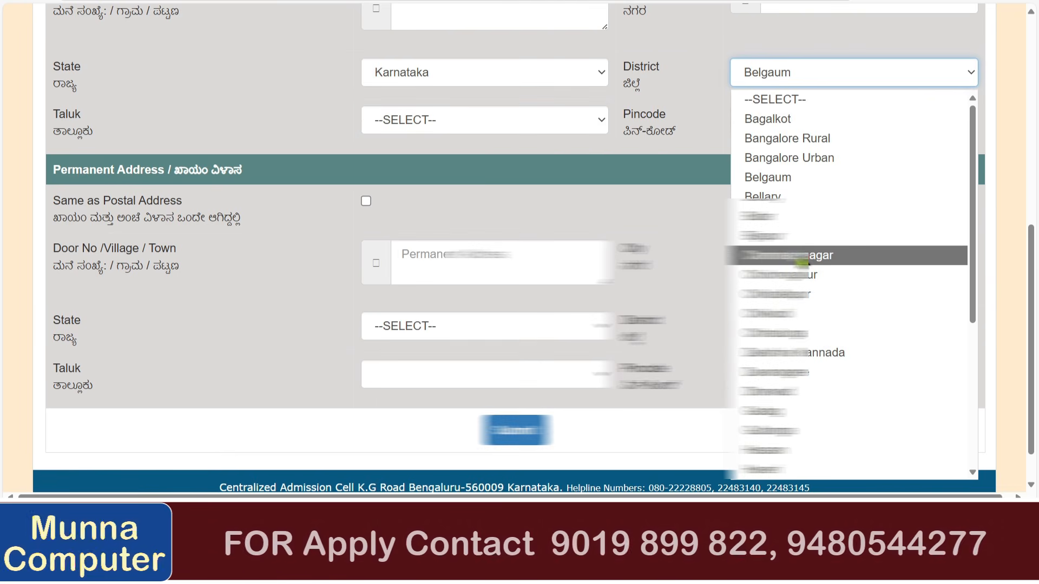
pyautogui.press('c')
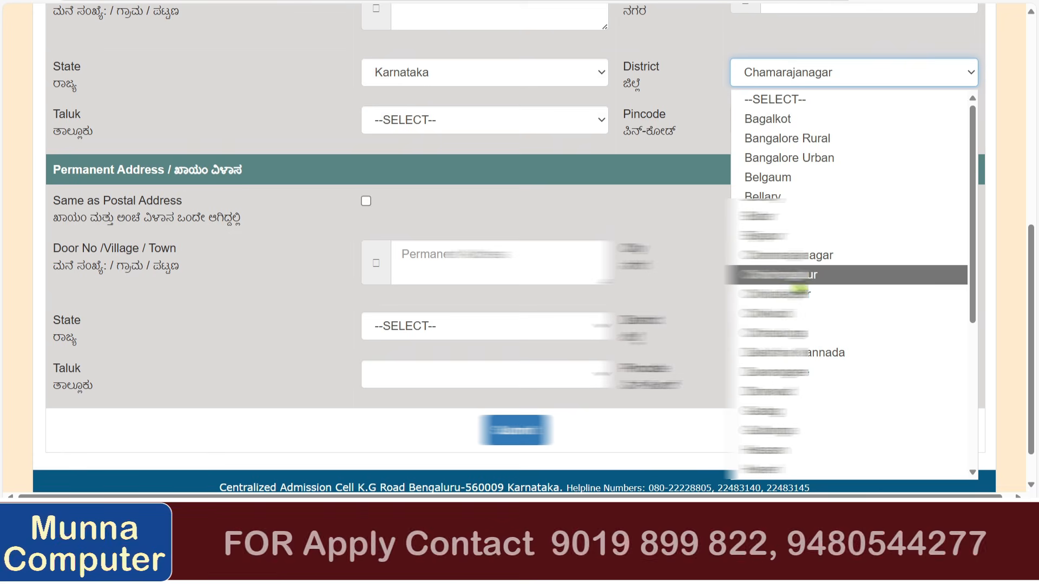
pyautogui.click(806, 313)
pyautogui.click(454, 128)
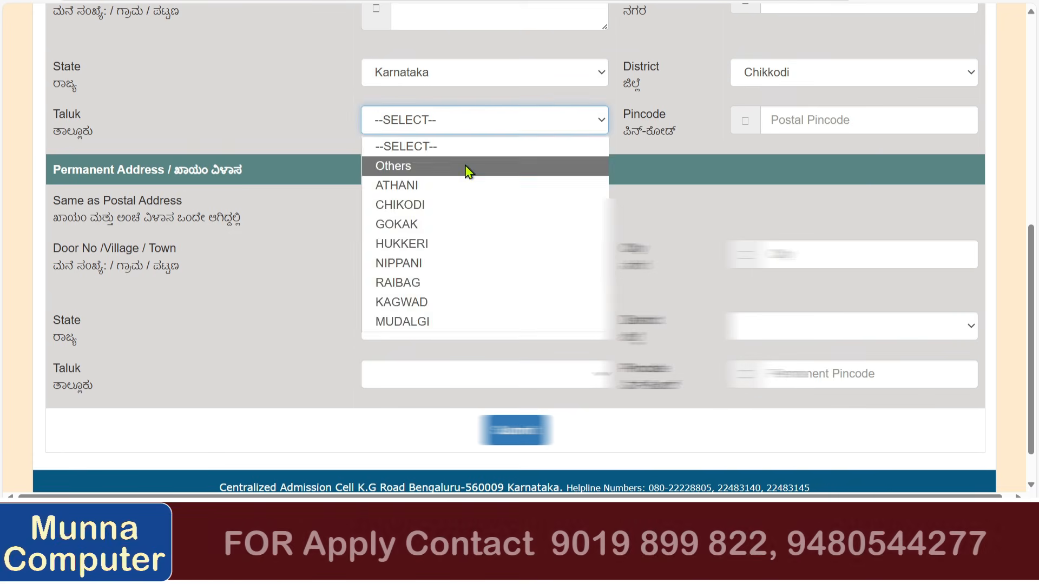
pyautogui.click(487, 184)
# Enter the postal pincode and make the permanent address same as postal.
pyautogui.click(844, 112)
pyautogui.write('591304')
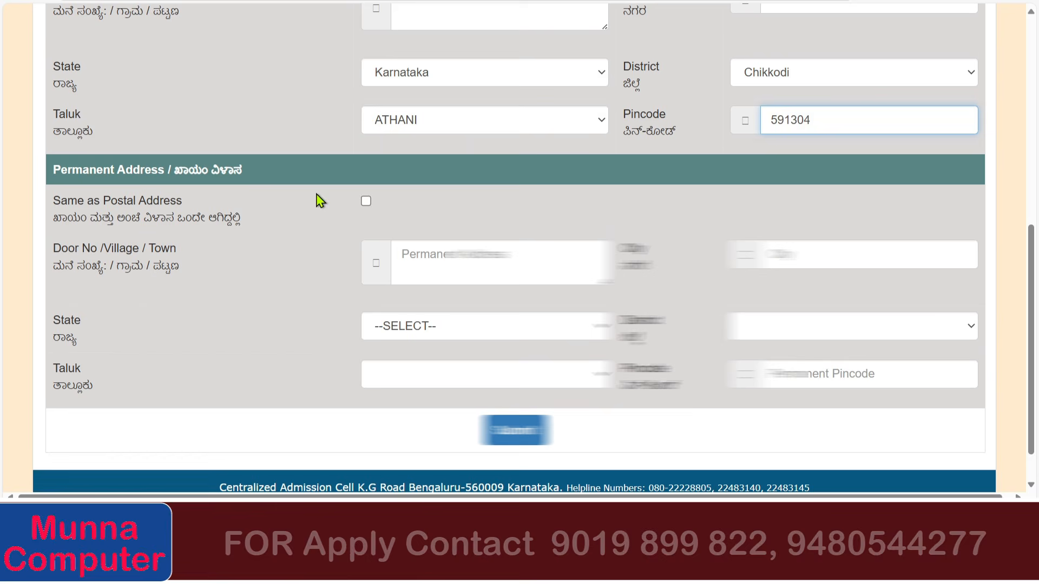
pyautogui.click(365, 201)
pyautogui.scroll(3, 379, 205)
pyautogui.scroll(5, 403, 162)
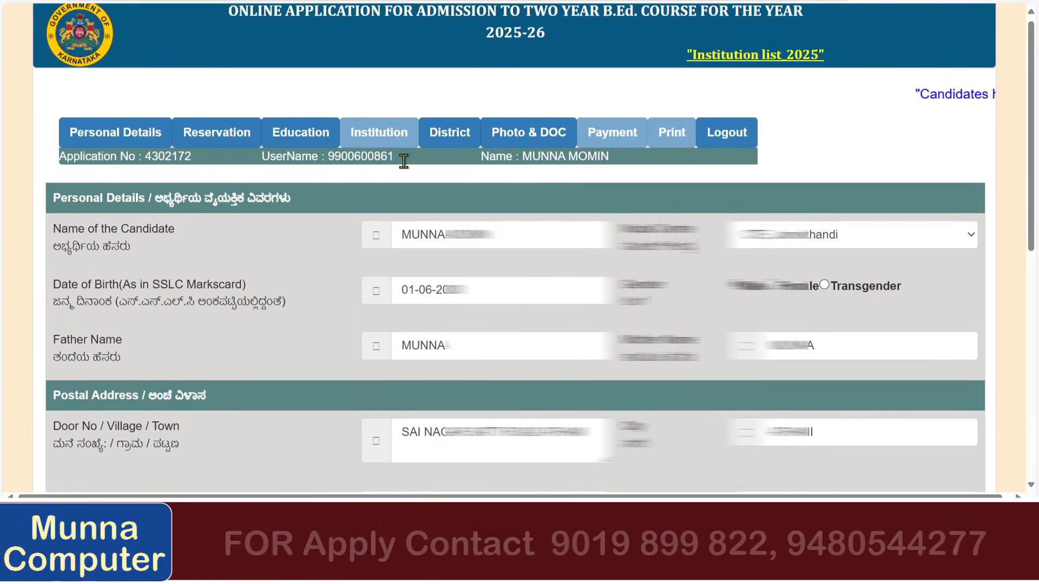
pyautogui.scroll(-8, 403, 162)
# Submit the Personal Details and acknowledge the Saved successfully message.
pyautogui.click(507, 393)
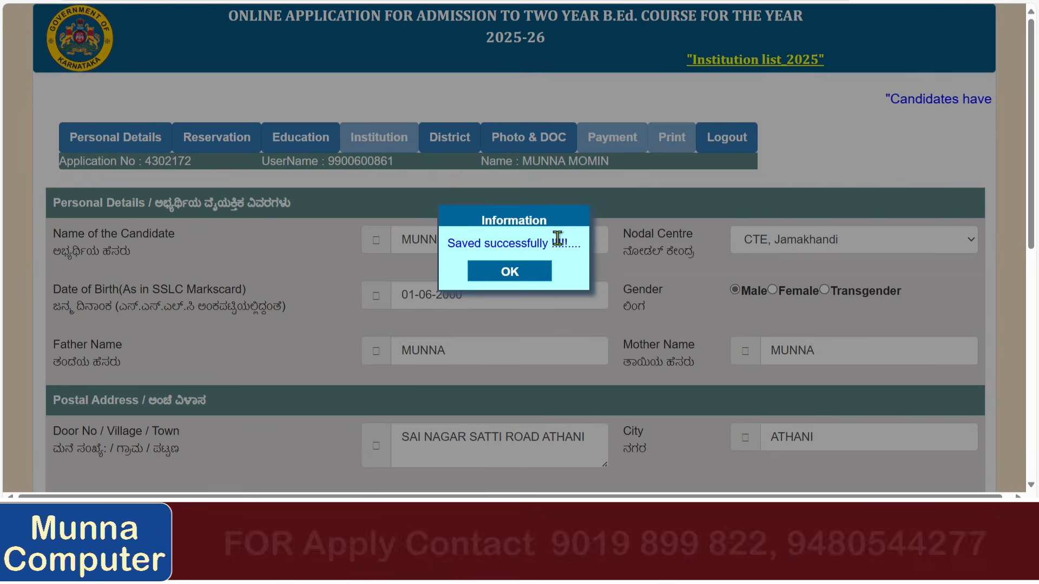
pyautogui.click(528, 276)
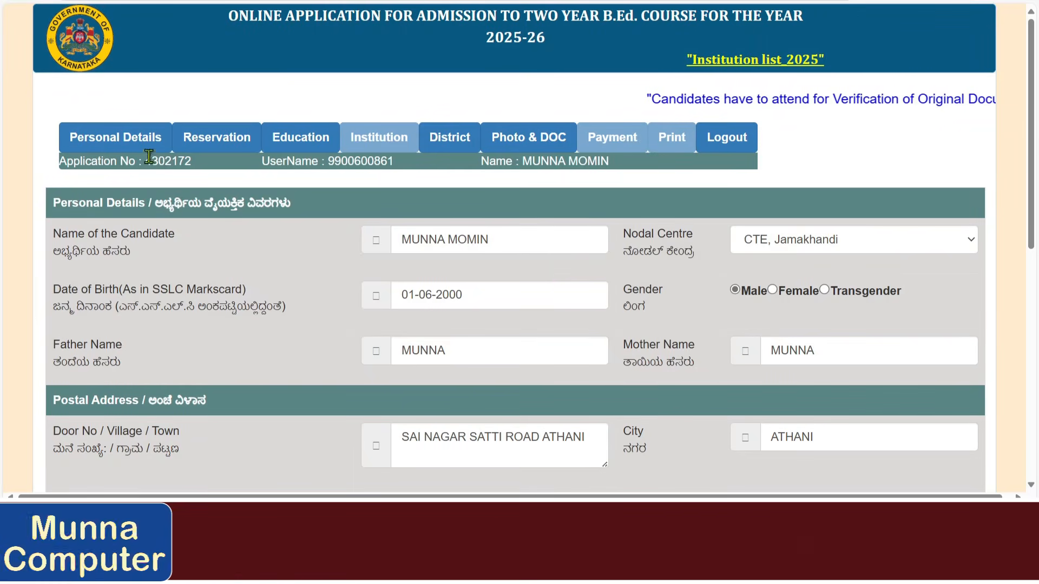
# In Reservation Details, answer Yes to having studied in Kannada medium.
pyautogui.click(216, 147)
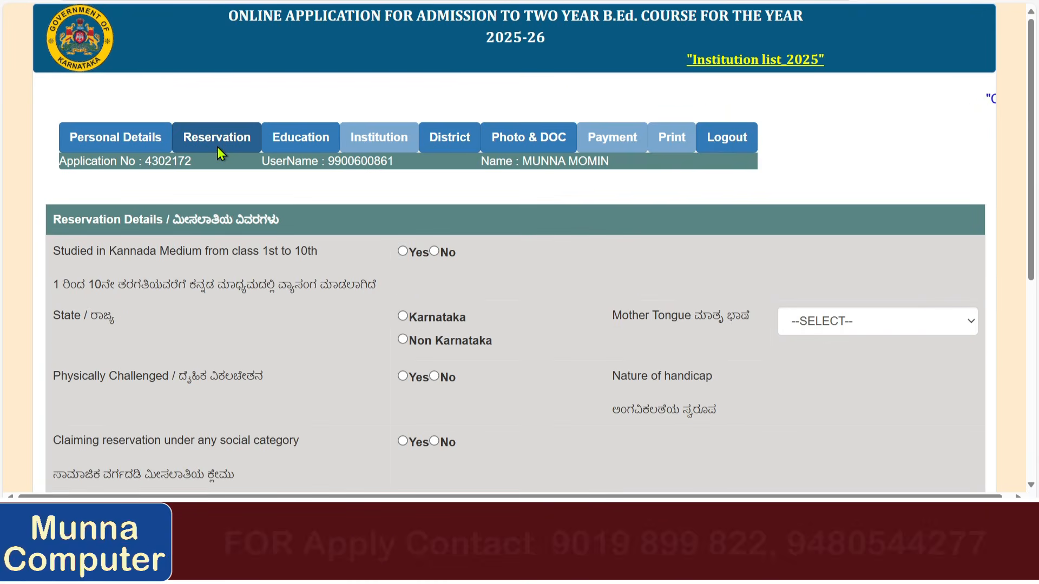
pyautogui.scroll(-3, 216, 153)
pyautogui.scroll(-4, 143, 131)
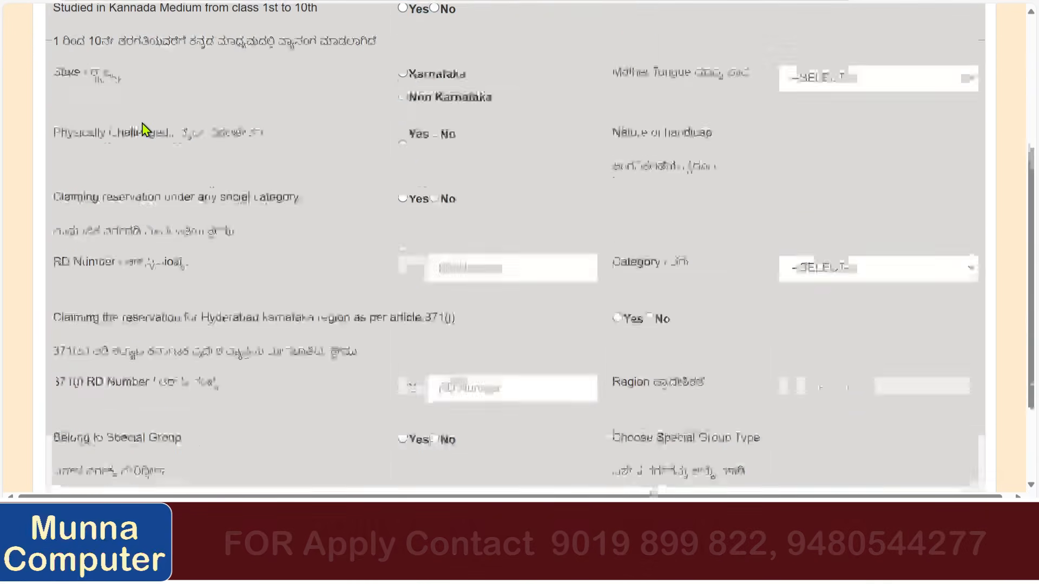
pyautogui.scroll(4, 158, 125)
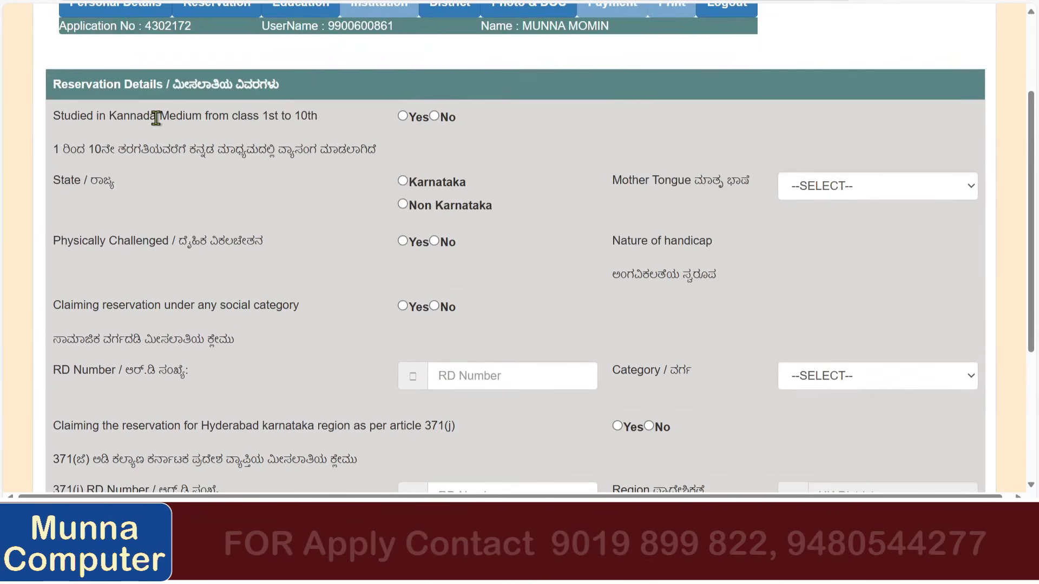
pyautogui.moveTo(54, 116); pyautogui.dragTo(323, 125)
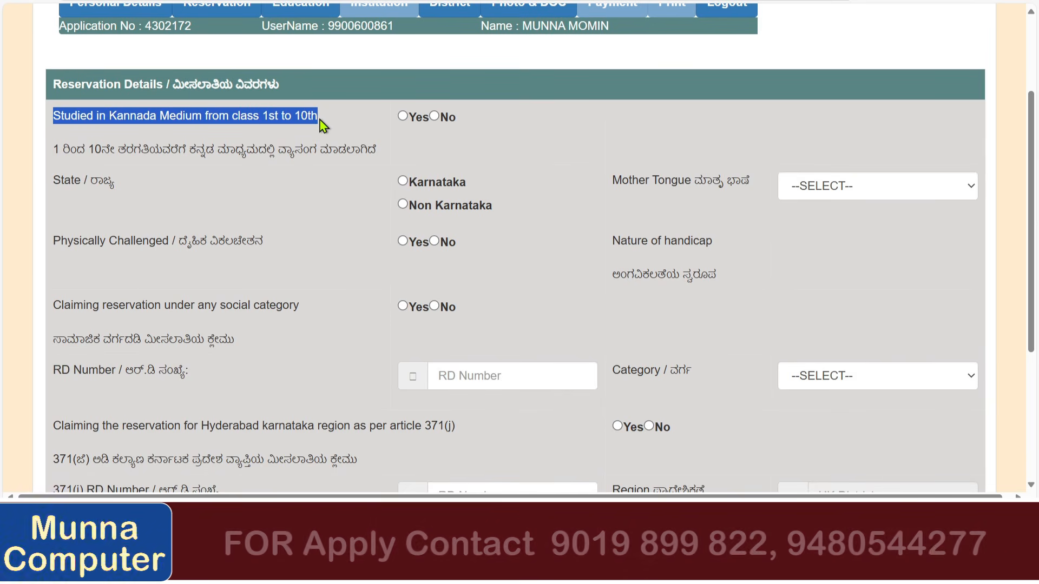
pyautogui.click(382, 131)
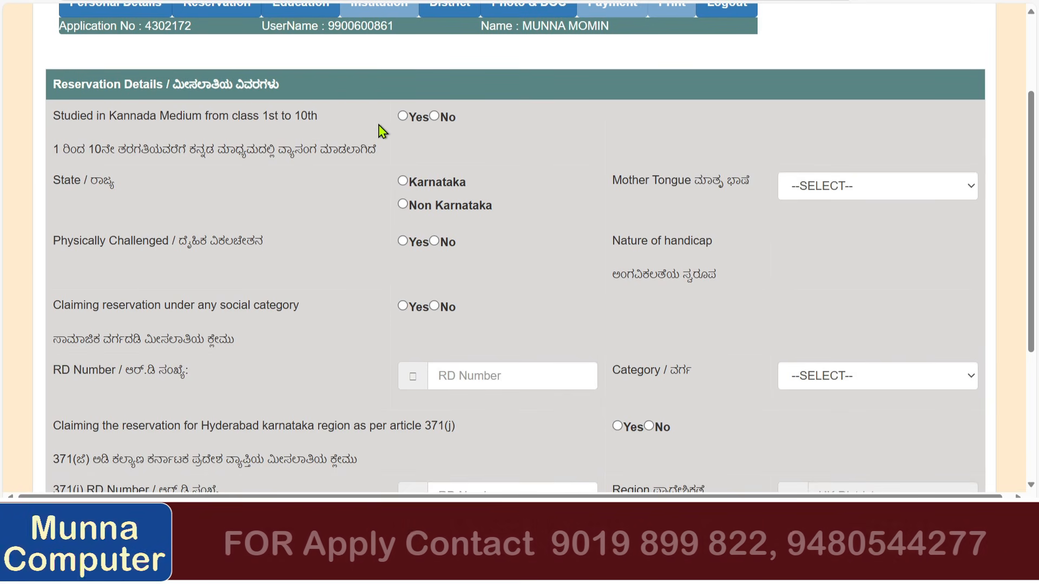
pyautogui.click(403, 116)
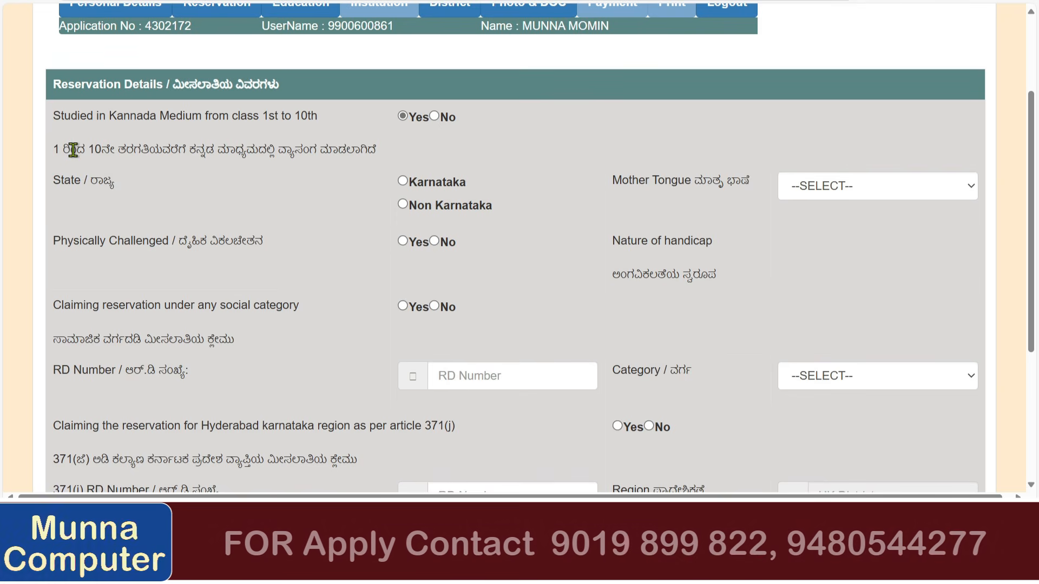
pyautogui.moveTo(77, 153); pyautogui.dragTo(371, 153)
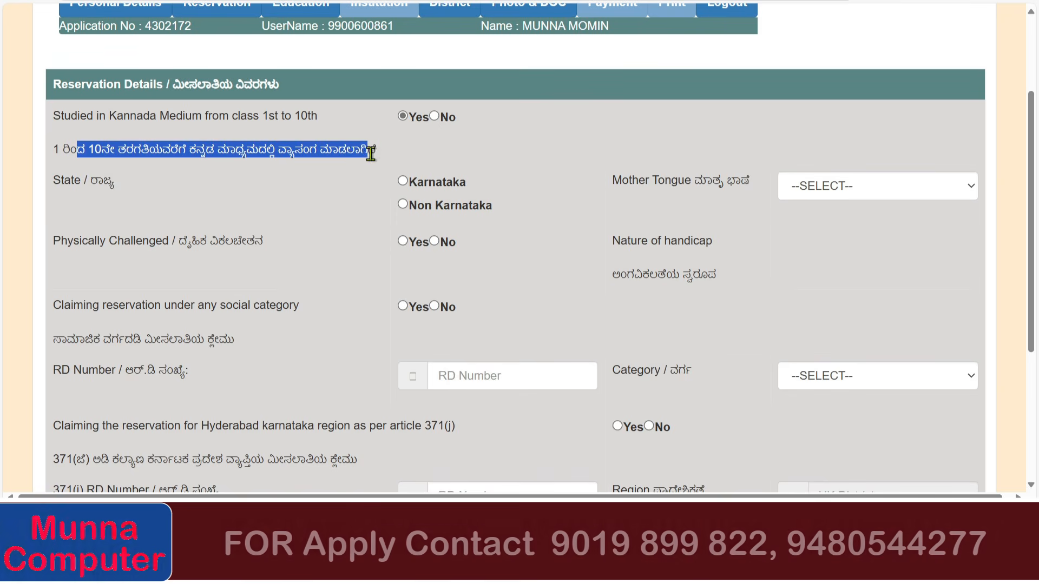
pyautogui.click(308, 171)
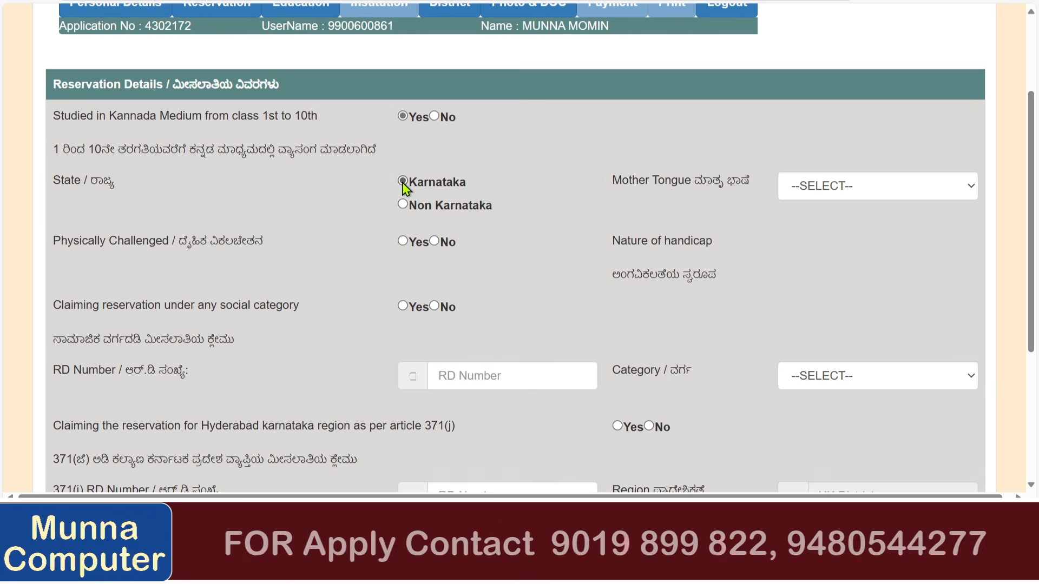
# Choose Kannada as mother tongue and answer the physically challenged question.
pyautogui.click(825, 189)
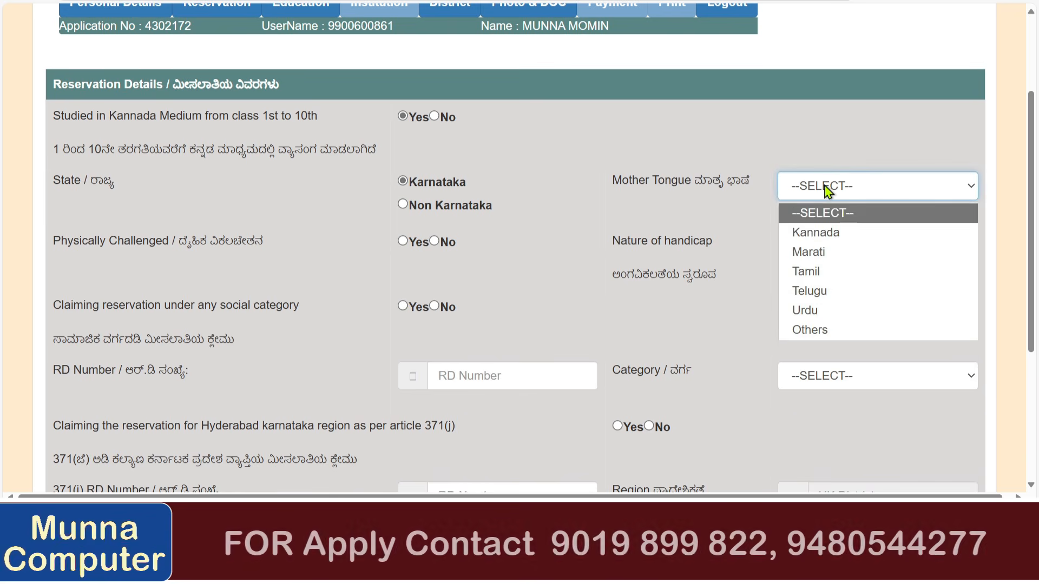
pyautogui.click(827, 234)
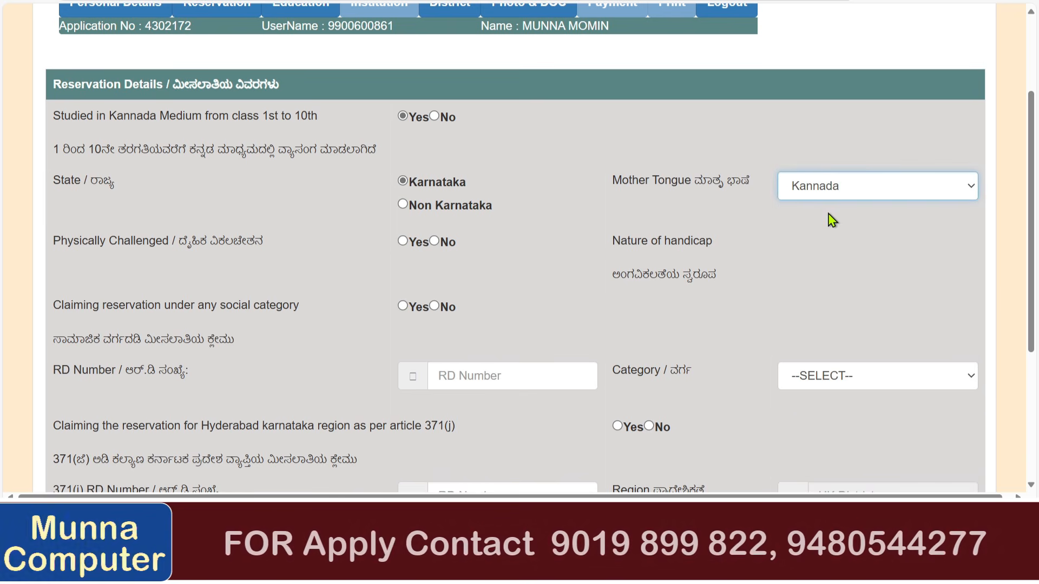
pyautogui.scroll(-1, 828, 218)
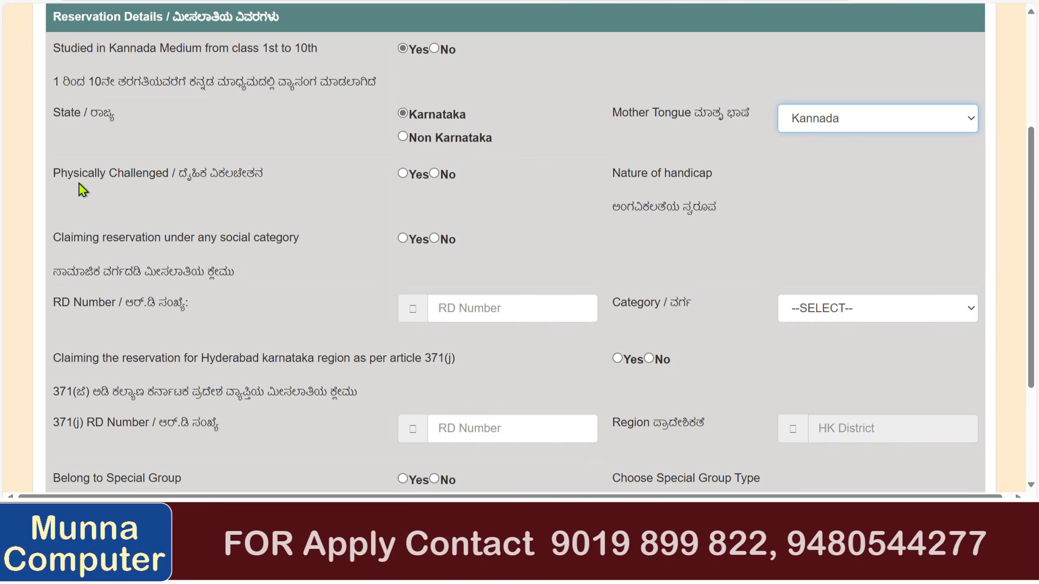
pyautogui.click(403, 173)
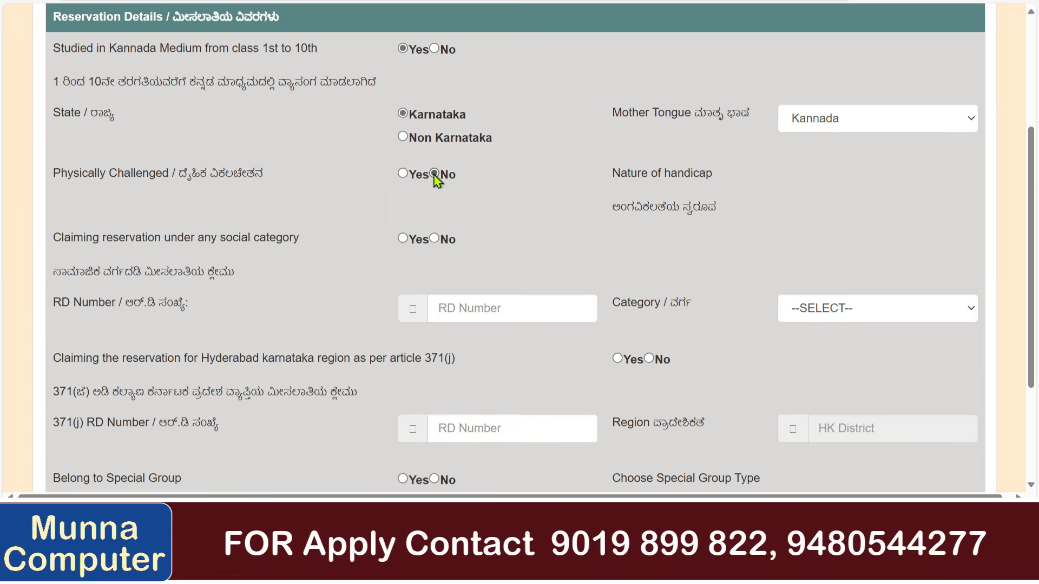
pyautogui.scroll(-1, 438, 180)
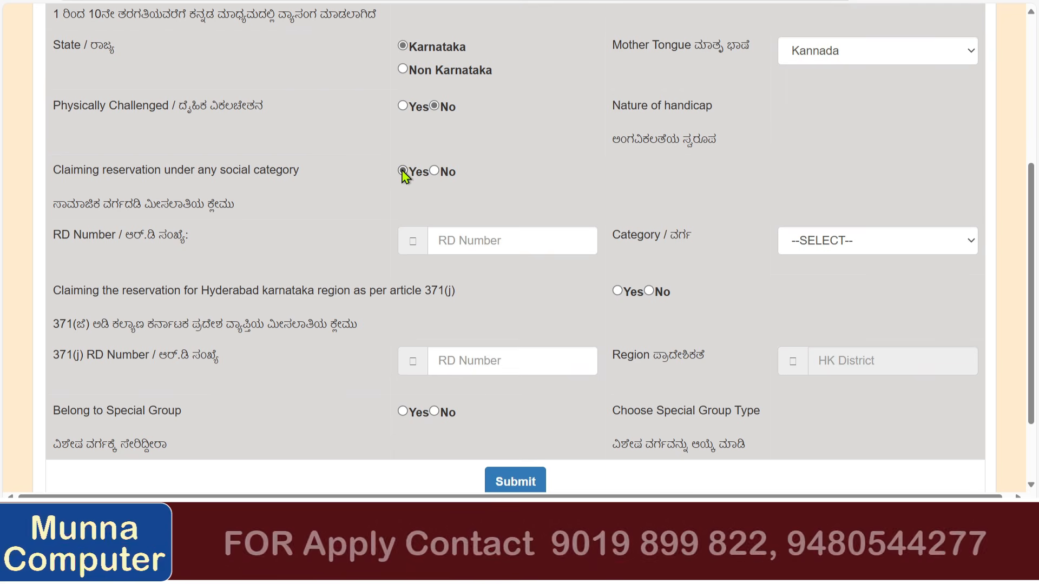
# Answer No to social-category reservation so the category becomes GM.
pyautogui.click(475, 241)
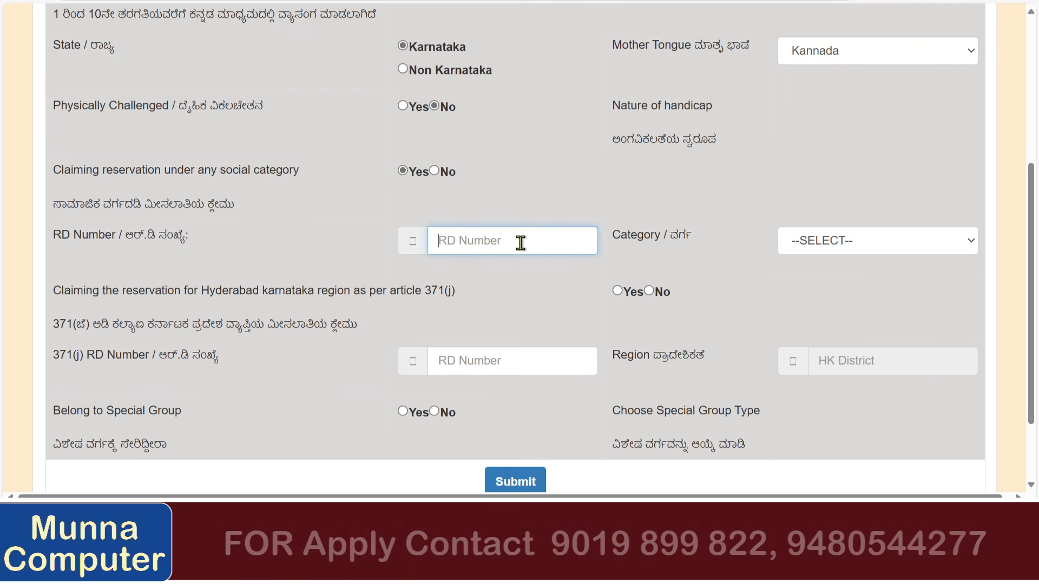
pyautogui.click(828, 242)
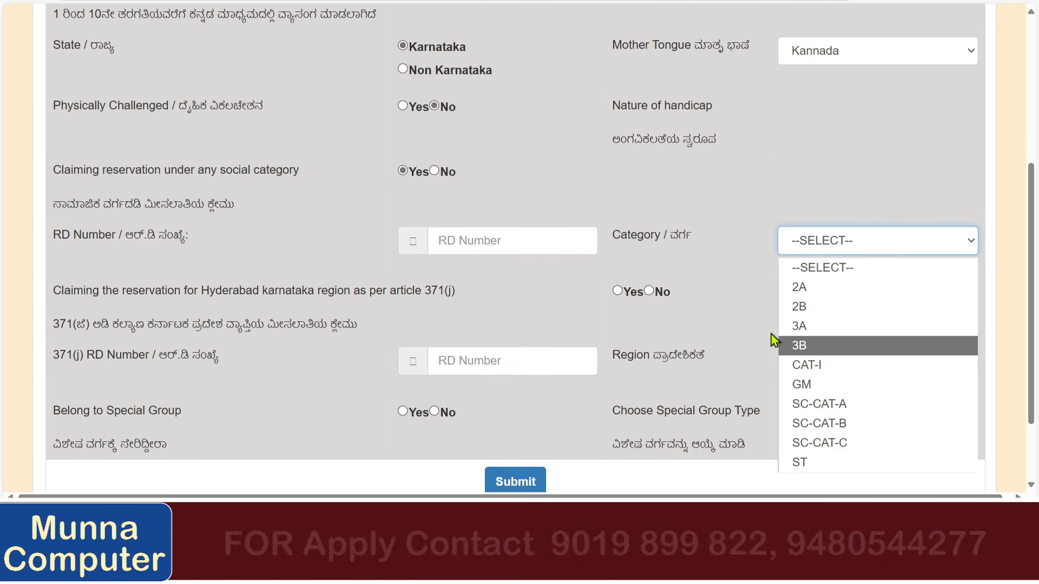
pyautogui.click(435, 171)
pyautogui.click(435, 171)
pyautogui.scroll(-2, 434, 176)
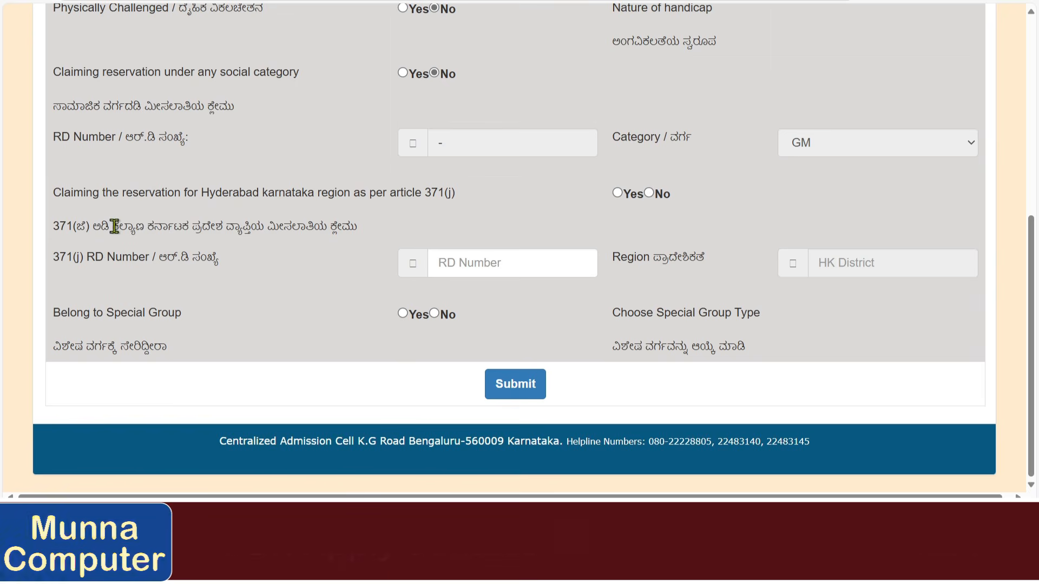
# Review the 371(j) question and answer the Belong to Special Group question.
pyautogui.moveTo(113, 226); pyautogui.dragTo(347, 227)
pyautogui.click(465, 266)
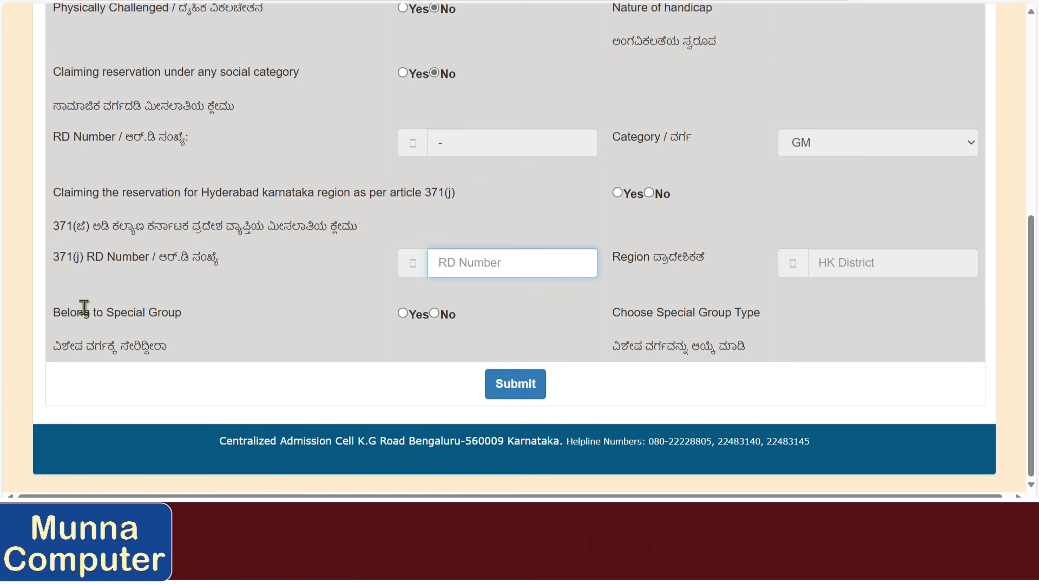
pyautogui.moveTo(84, 313); pyautogui.dragTo(120, 314)
pyautogui.click(403, 314)
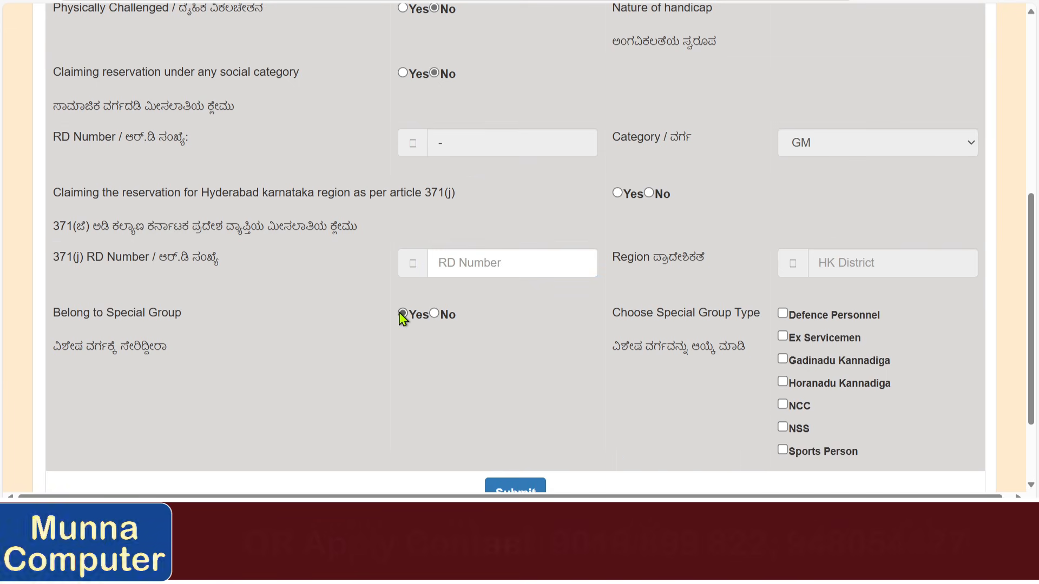
pyautogui.scroll(-2, 731, 302)
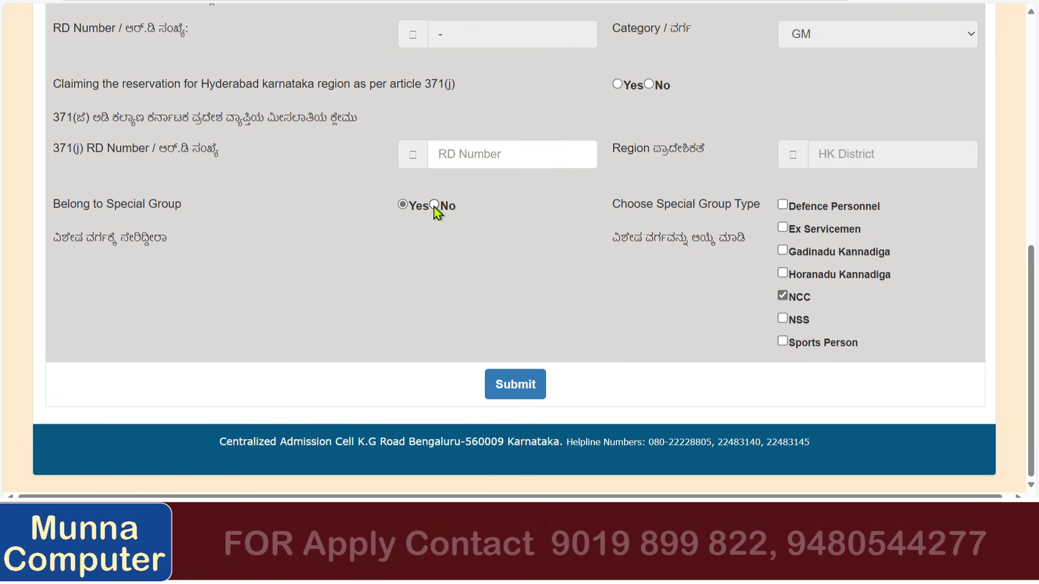
# Answer No to the 371(j) claim and save the Reservation Details successfully.
pyautogui.click(511, 387)
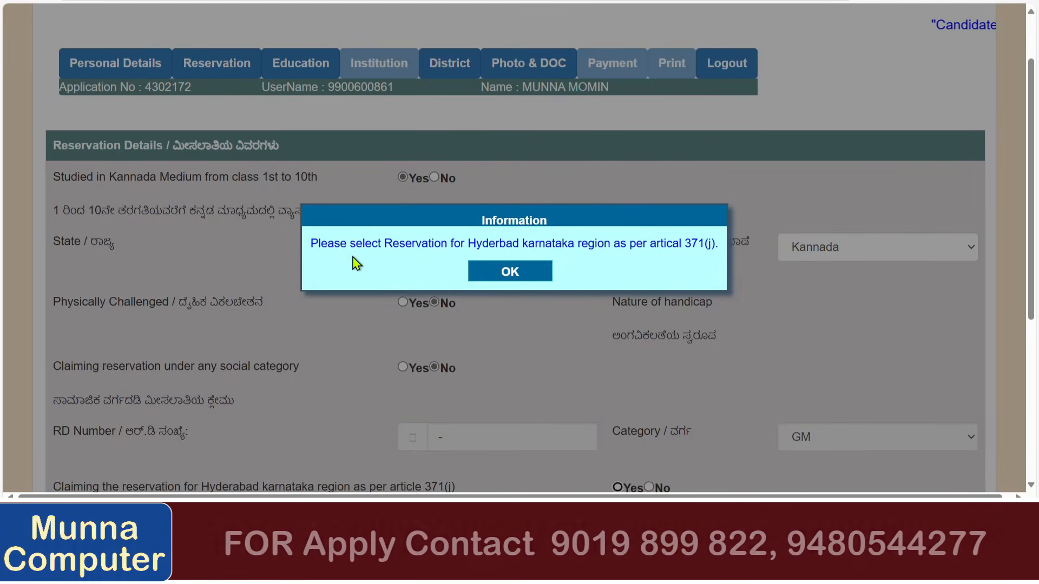
pyautogui.click(504, 270)
pyautogui.scroll(-5, 355, 268)
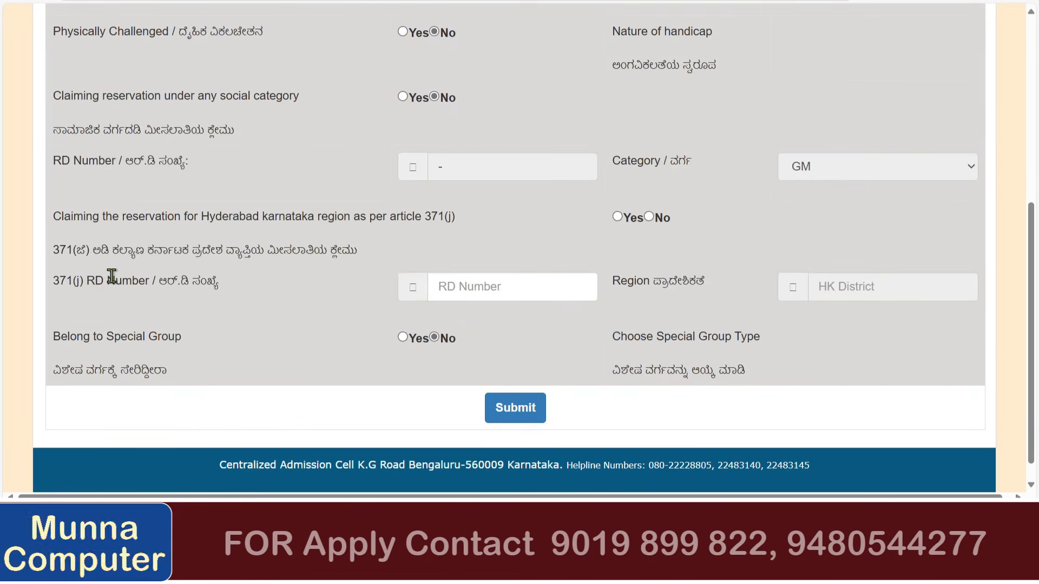
pyautogui.click(649, 217)
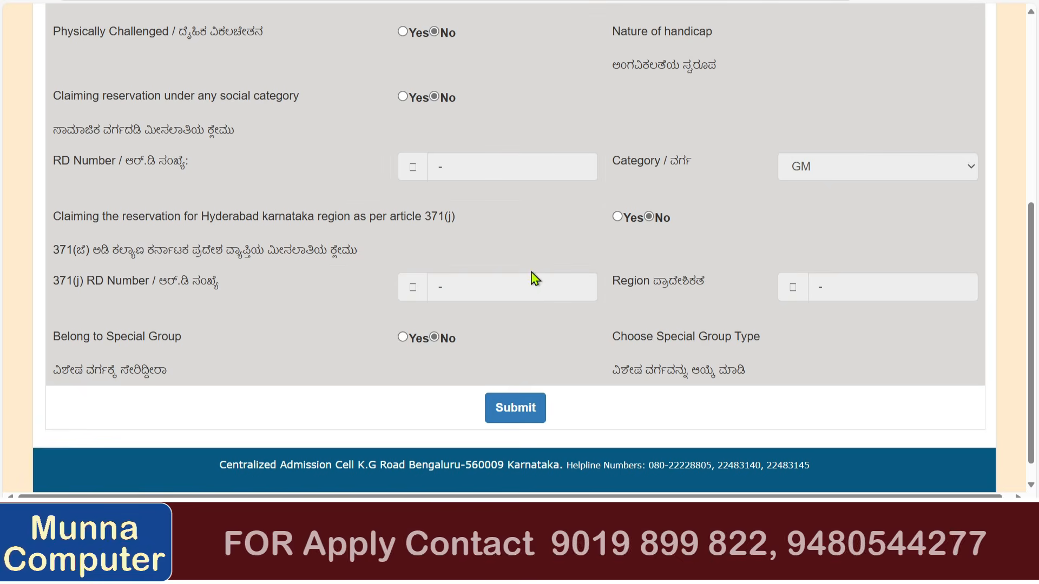
pyautogui.click(517, 407)
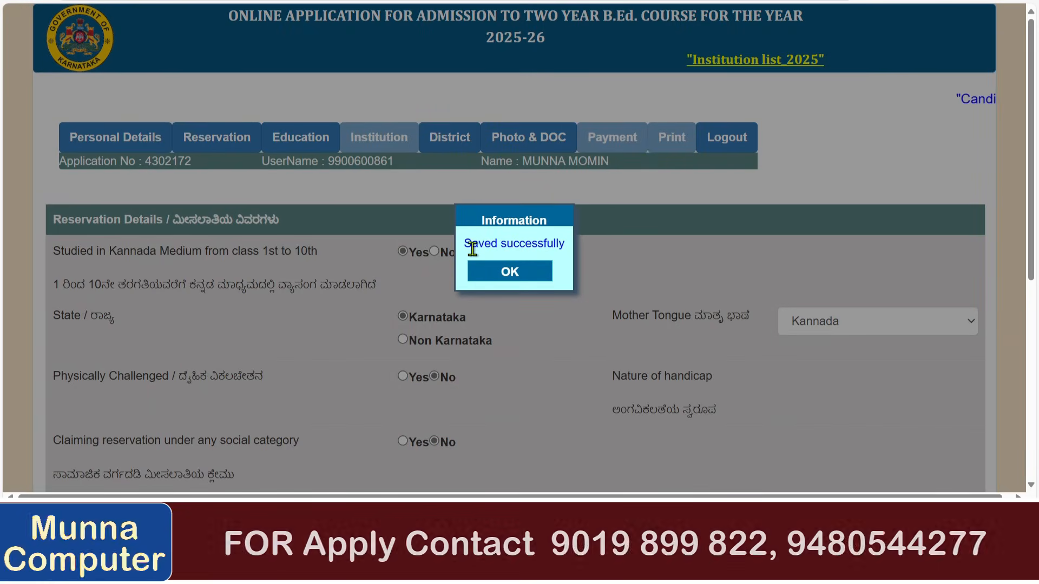
pyautogui.moveTo(473, 249); pyautogui.dragTo(521, 277)
pyautogui.click(520, 277)
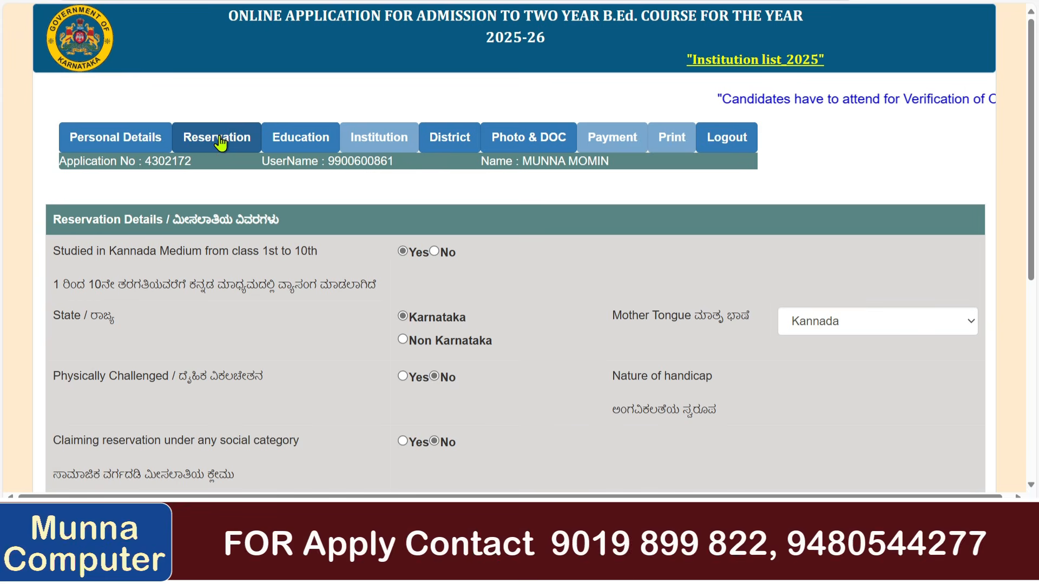
# Go to the Educational Details section and look over its fields.
pyautogui.click(297, 137)
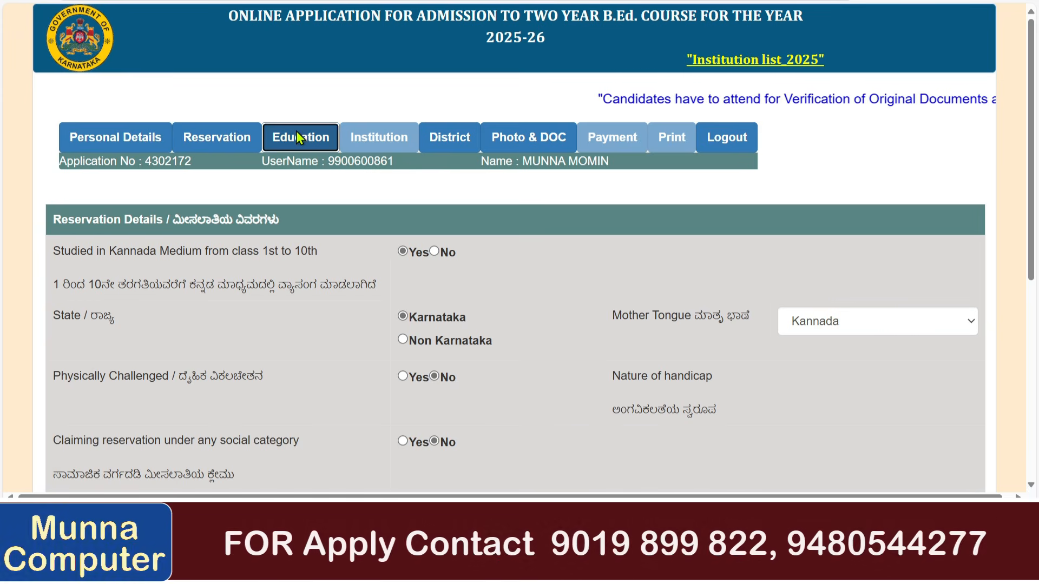
pyautogui.scroll(-2, 362, 236)
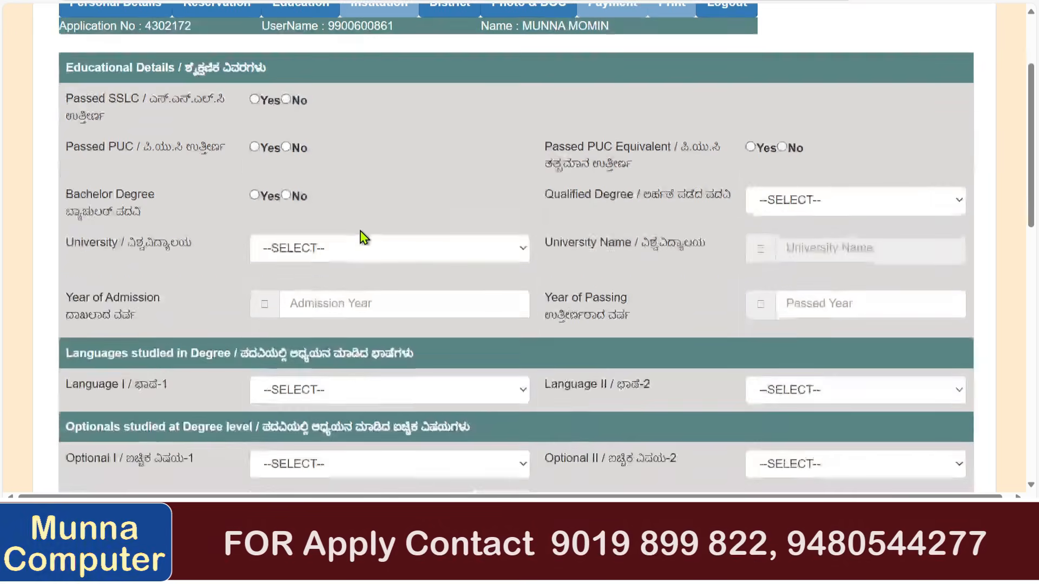
pyautogui.scroll(-10, 360, 231)
pyautogui.scroll(6, 361, 231)
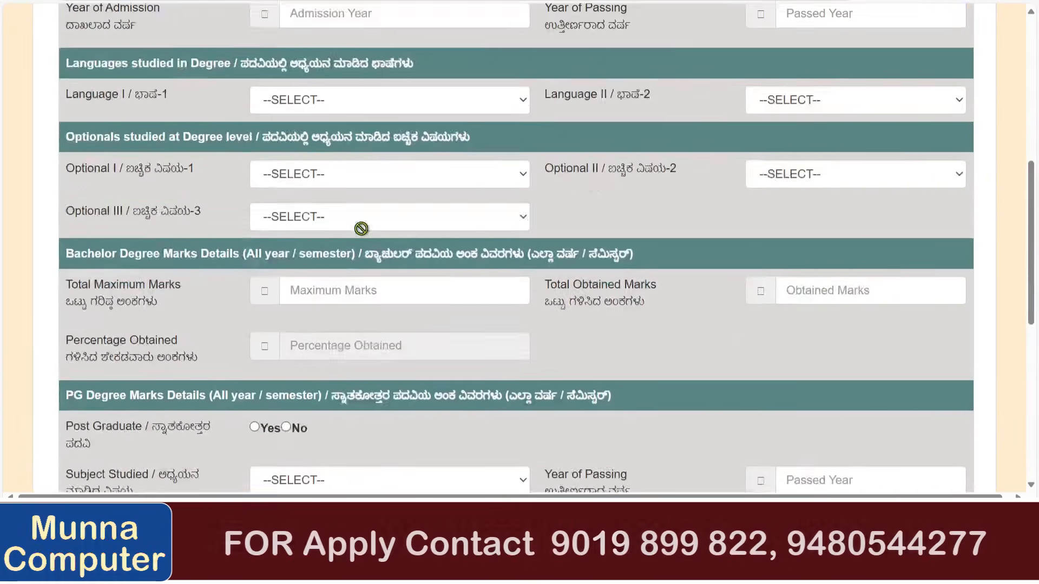
pyautogui.scroll(6, 361, 229)
# Answer Yes to having passed SSLC, PUC and a bachelor degree.
pyautogui.moveTo(106, 136); pyautogui.dragTo(276, 142)
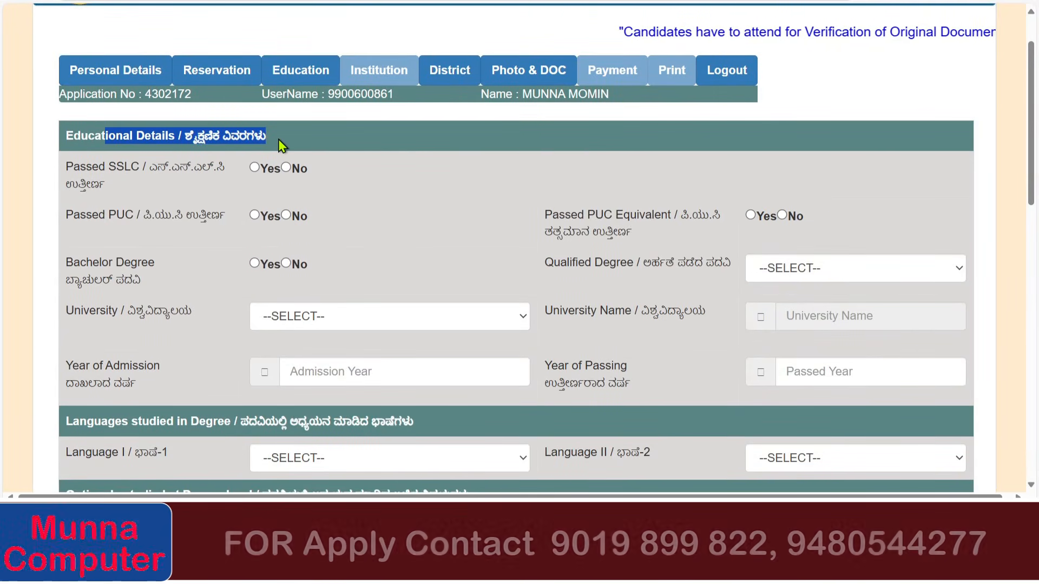
pyautogui.click(254, 168)
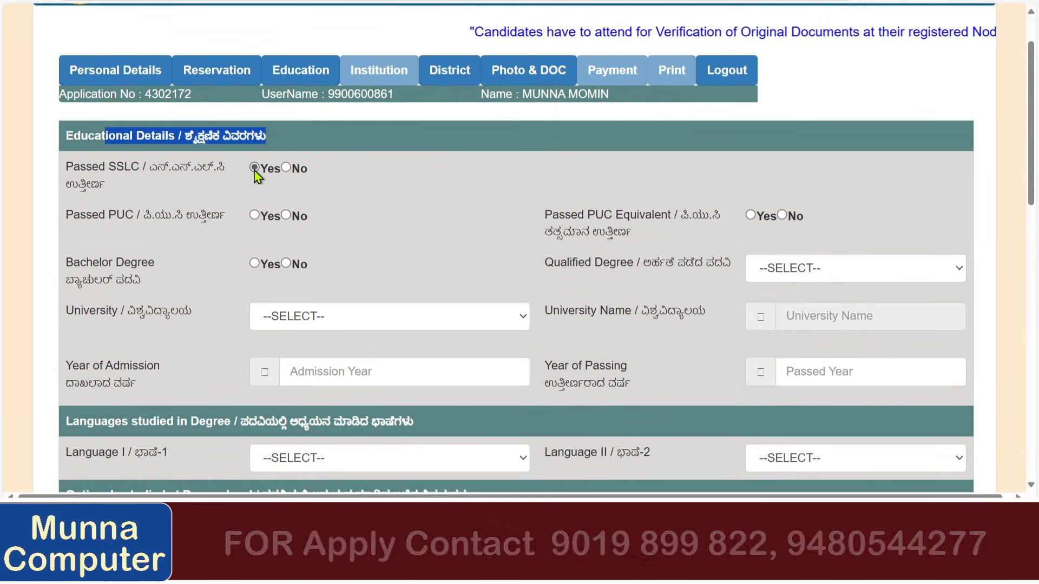
pyautogui.click(258, 219)
pyautogui.scroll(-1, 231, 228)
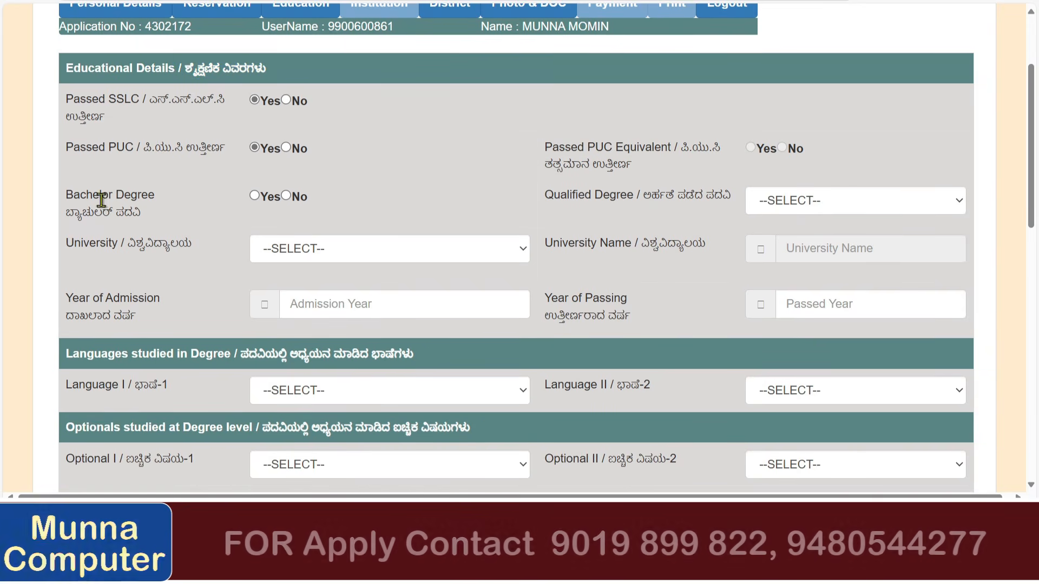
pyautogui.click(255, 196)
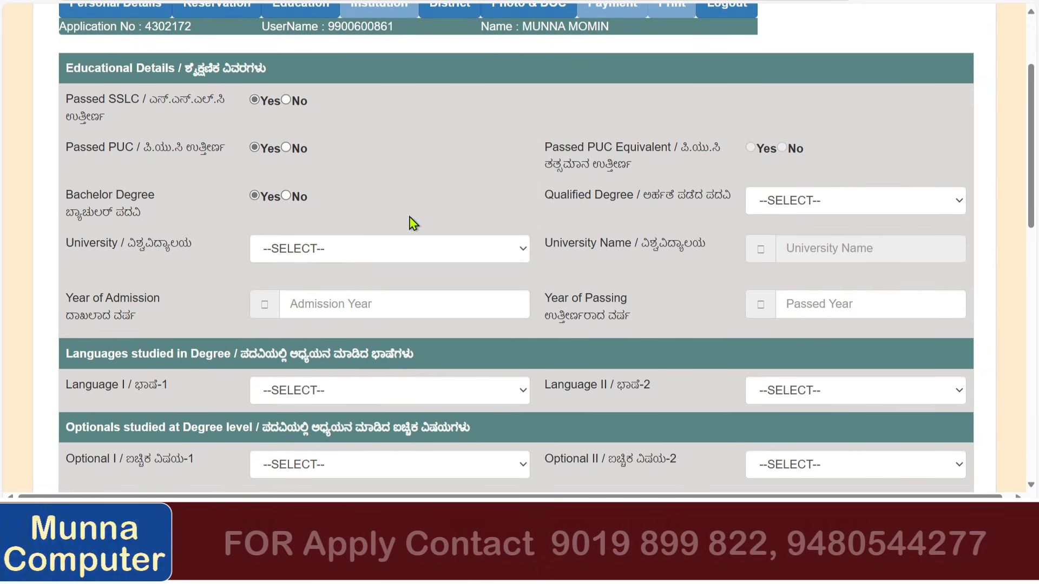
# Select B.A as the degree from Rani Chennamma University, Belagavi.
pyautogui.click(770, 211)
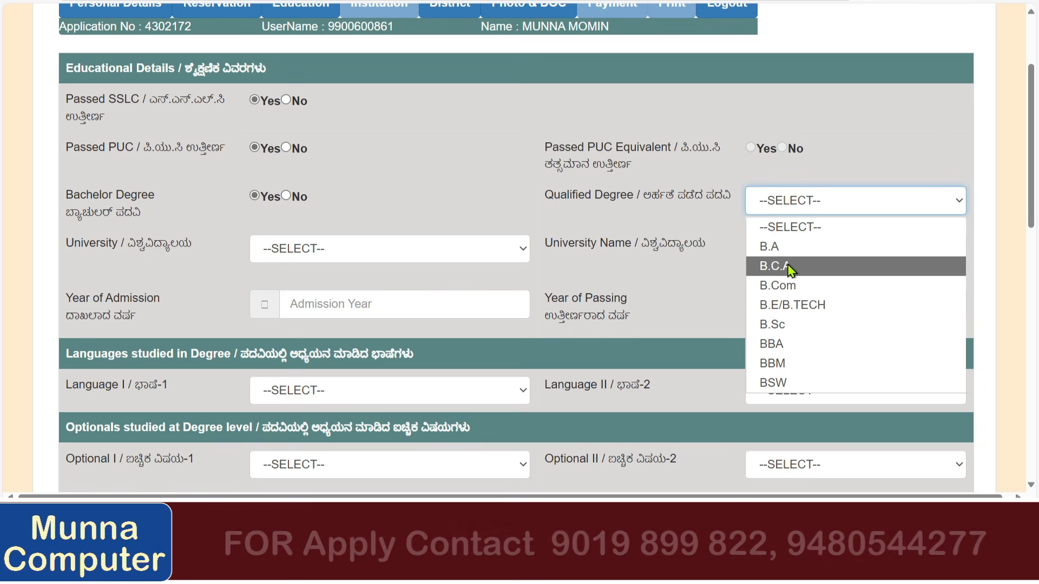
pyautogui.click(789, 247)
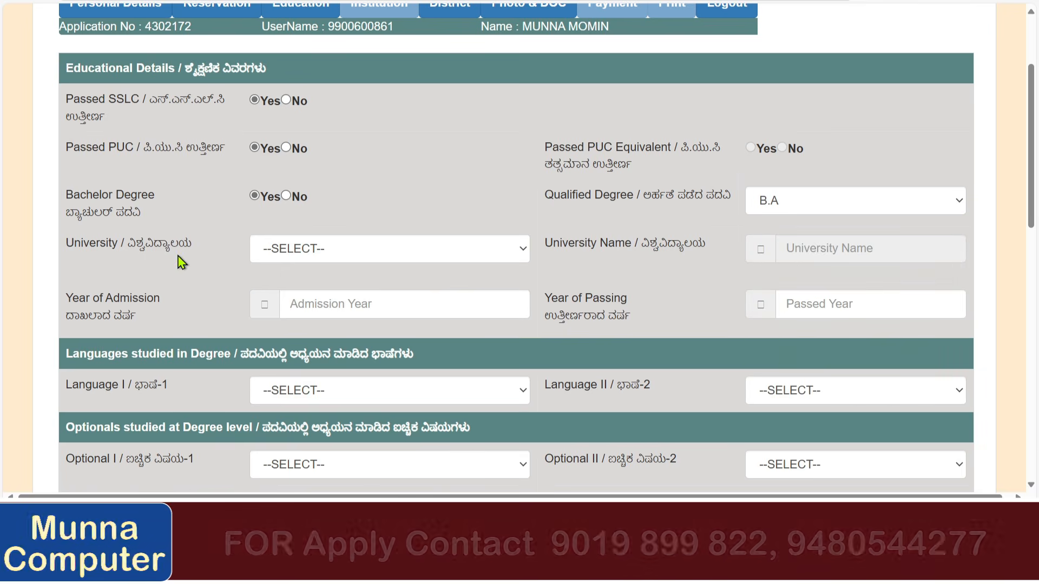
pyautogui.click(361, 255)
pyautogui.scroll(-2, 366, 105)
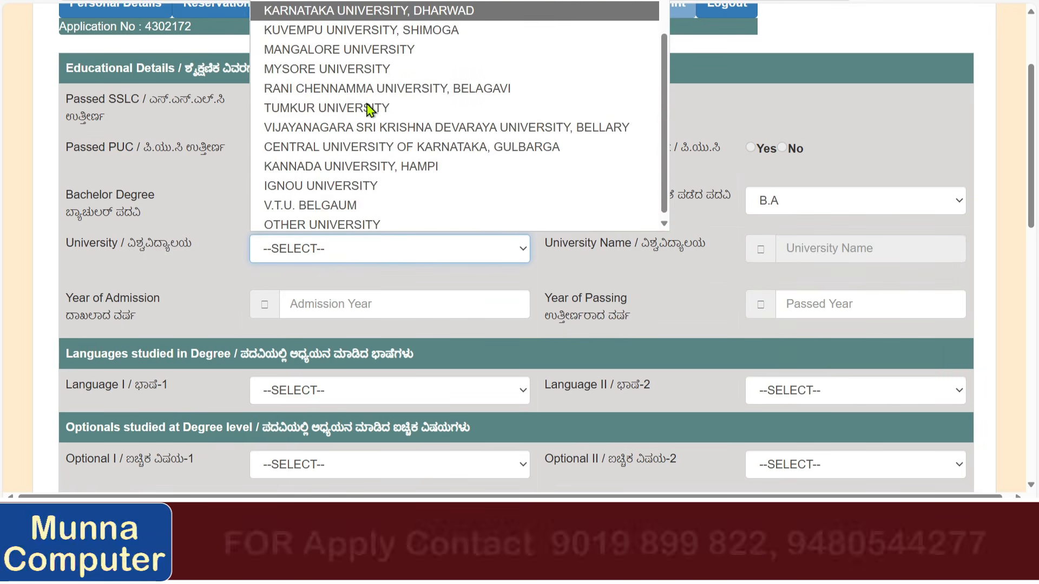
pyautogui.scroll(1, 367, 109)
pyautogui.click(366, 153)
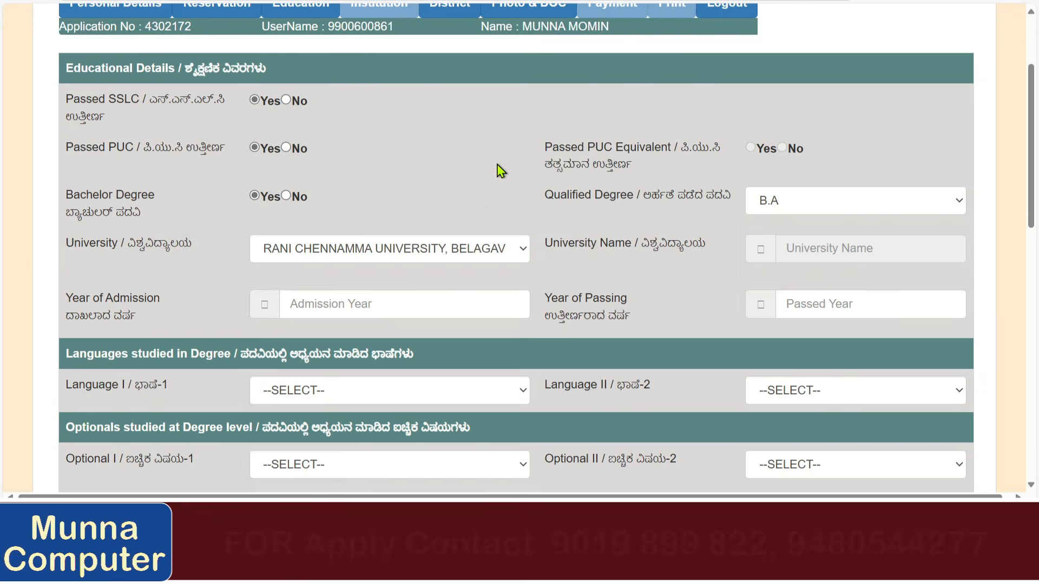
# Enter 2020 as the year of admission and 2023 as the year of passing.
pyautogui.scroll(-3, 536, 197)
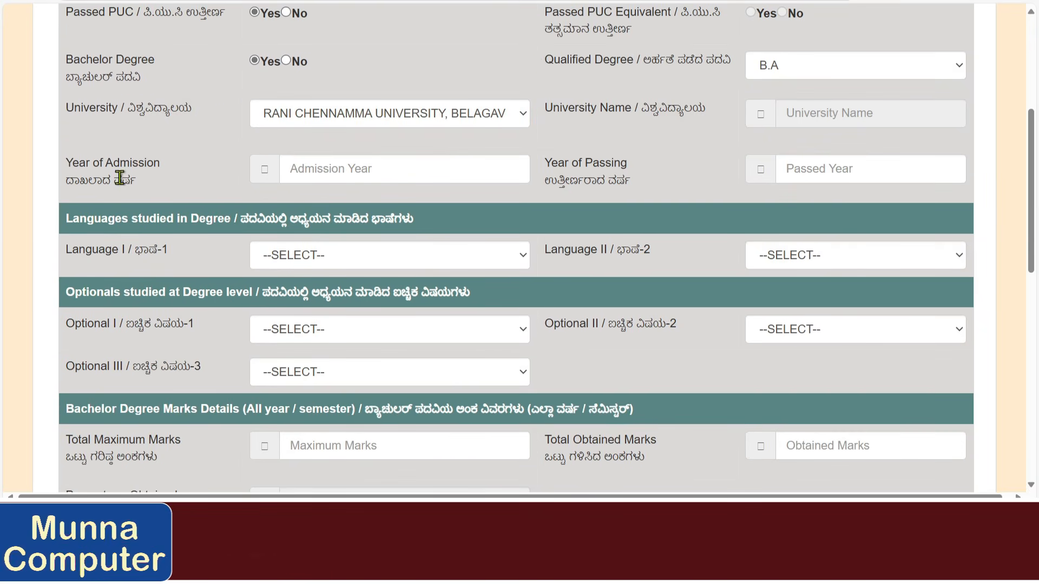
pyautogui.click(332, 170)
pyautogui.scroll(2, 220, 190)
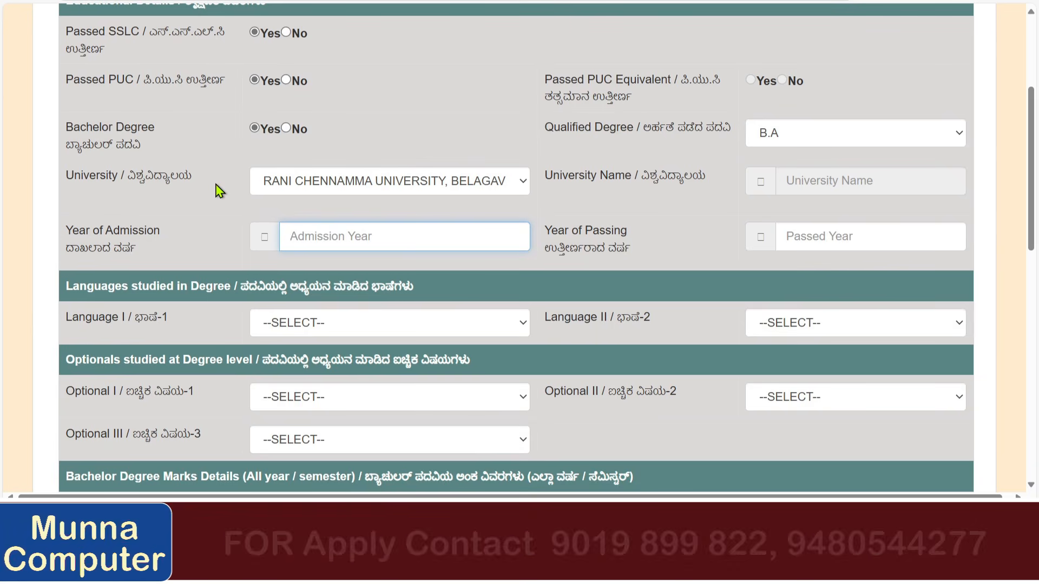
pyautogui.write('2')
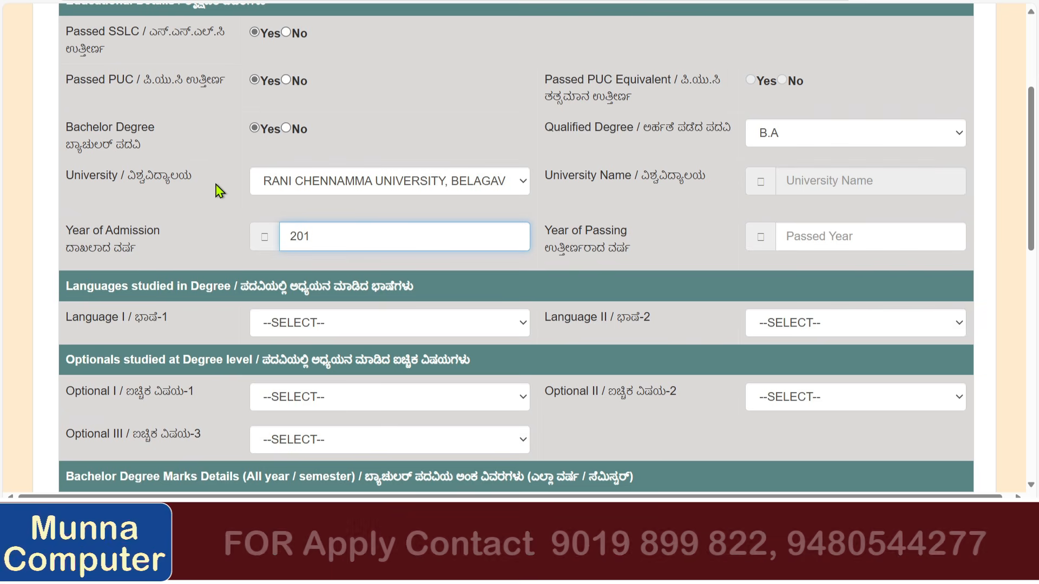
pyautogui.write('020')
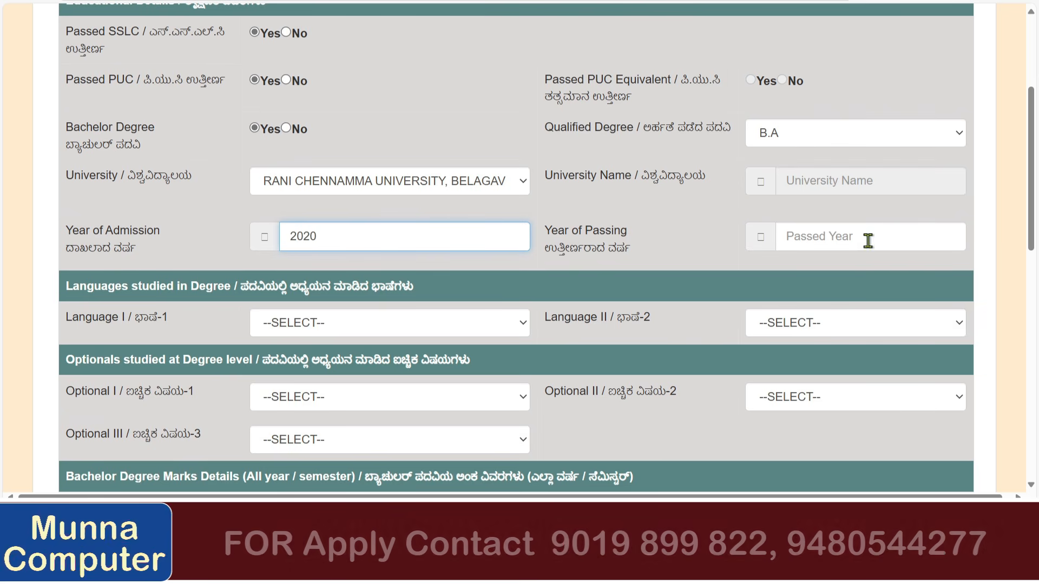
pyautogui.click(823, 241)
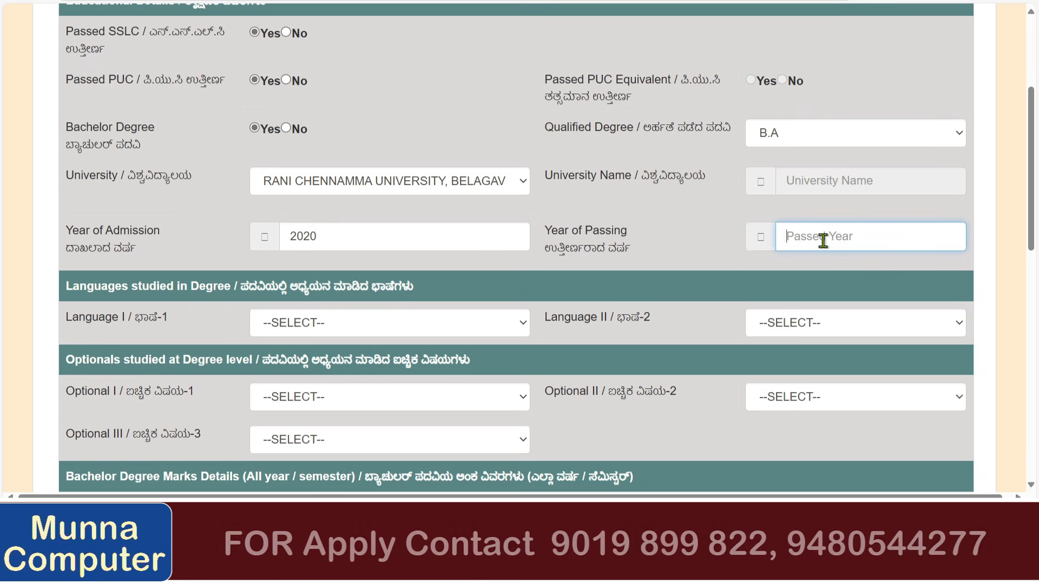
pyautogui.write('2023')
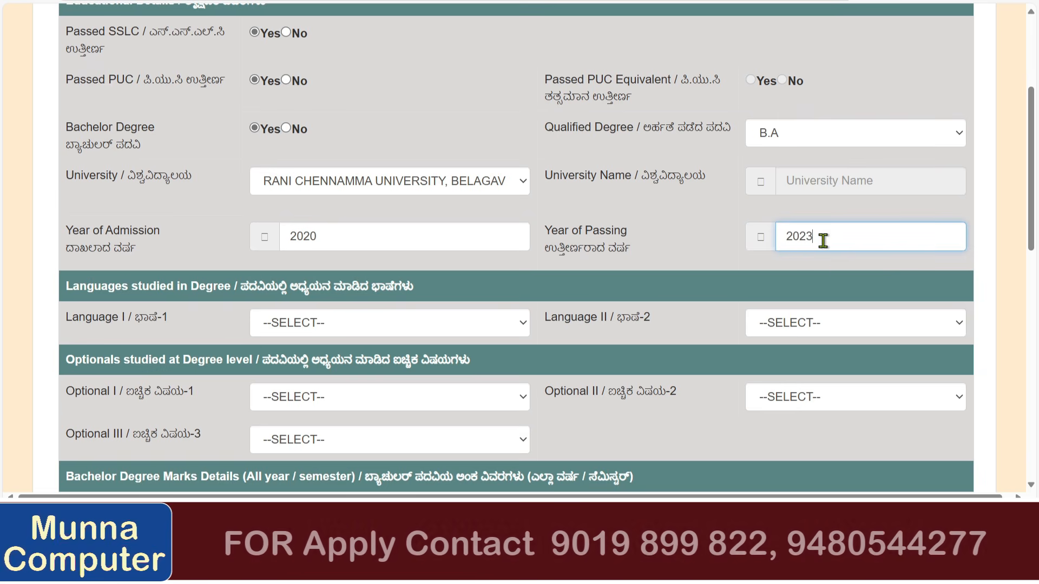
pyautogui.click(590, 217)
pyautogui.scroll(-3, 514, 219)
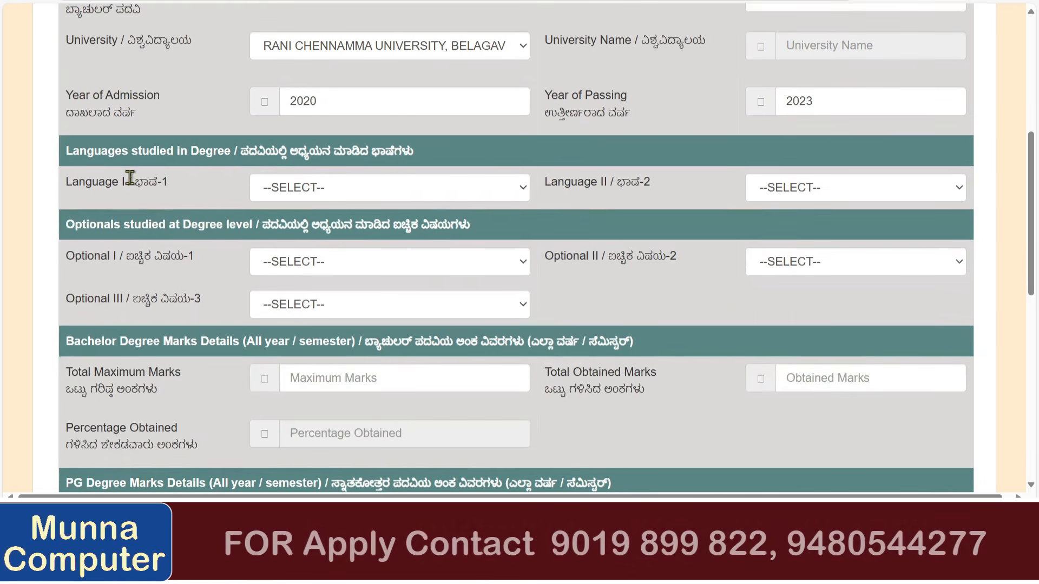
# Set Language I to Kannada and Language II to English.
pyautogui.click(303, 187)
pyautogui.click(311, 273)
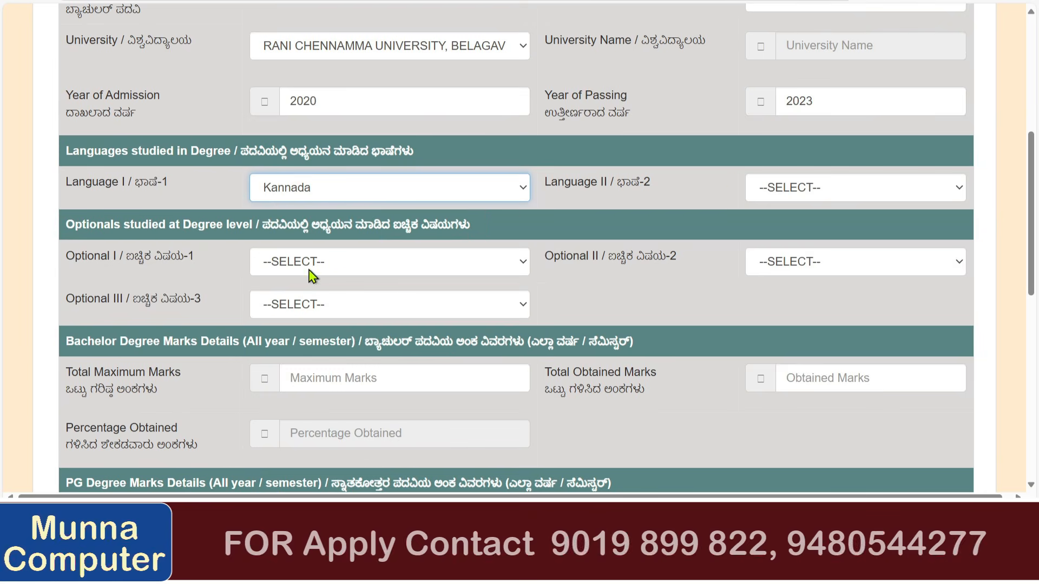
pyautogui.click(794, 189)
pyautogui.click(795, 234)
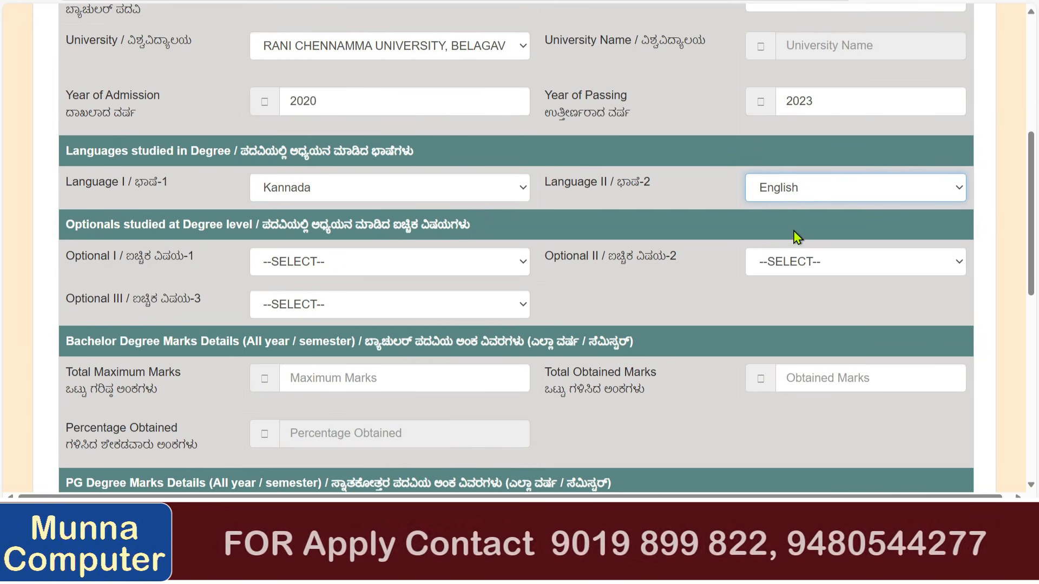
pyautogui.scroll(-2, 509, 222)
# Choose History as Optional I and Economics as Optional II.
pyautogui.click(349, 194)
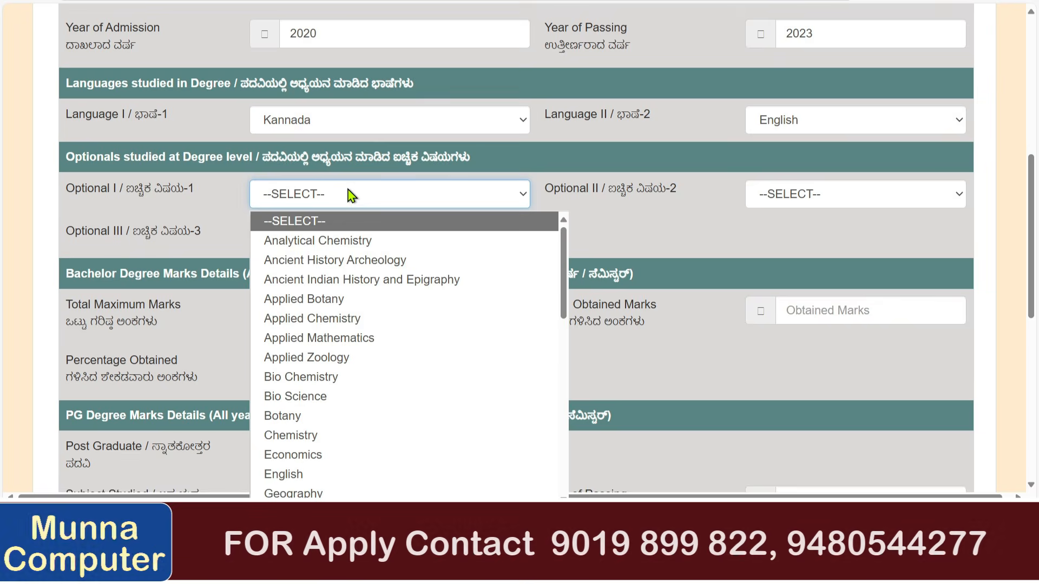
pyautogui.scroll(-5, 397, 335)
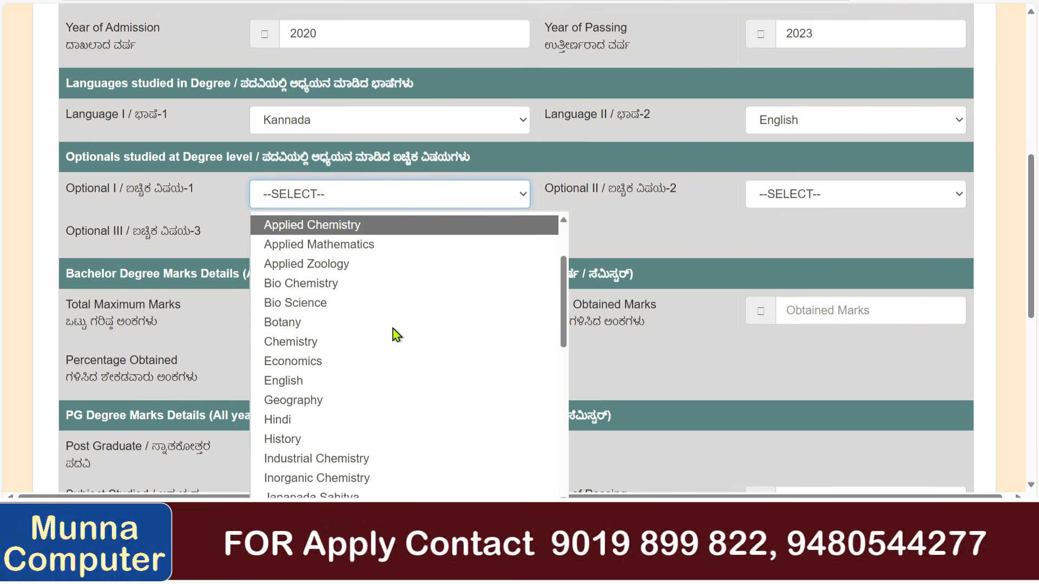
pyautogui.scroll(-3, 396, 335)
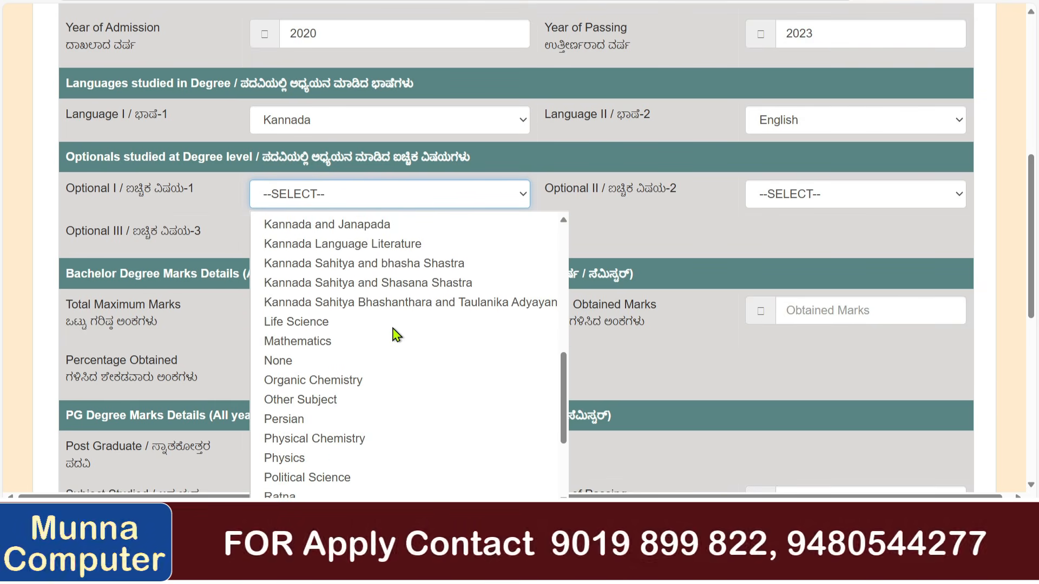
pyautogui.press('h')
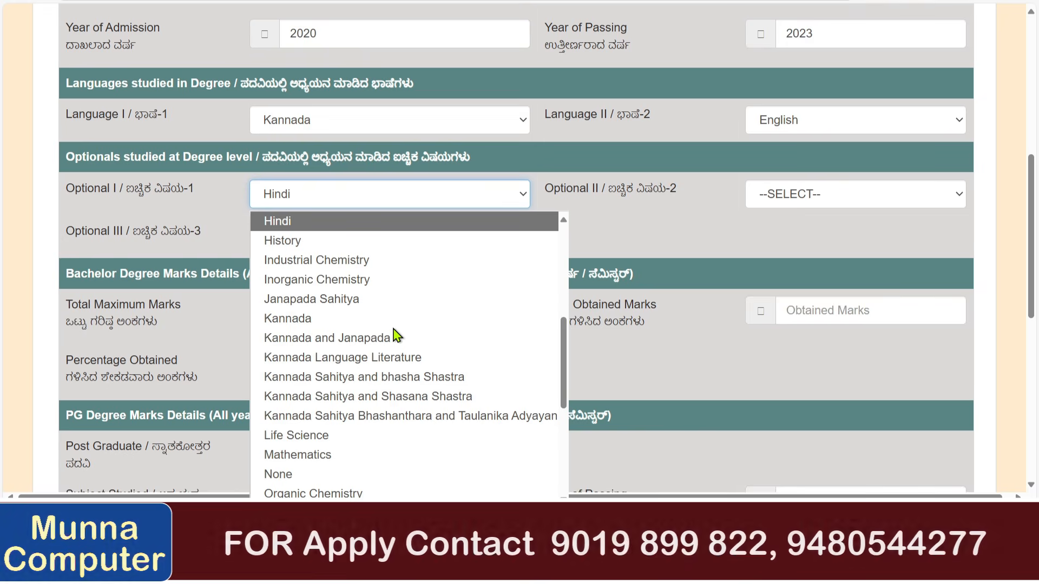
pyautogui.click(325, 243)
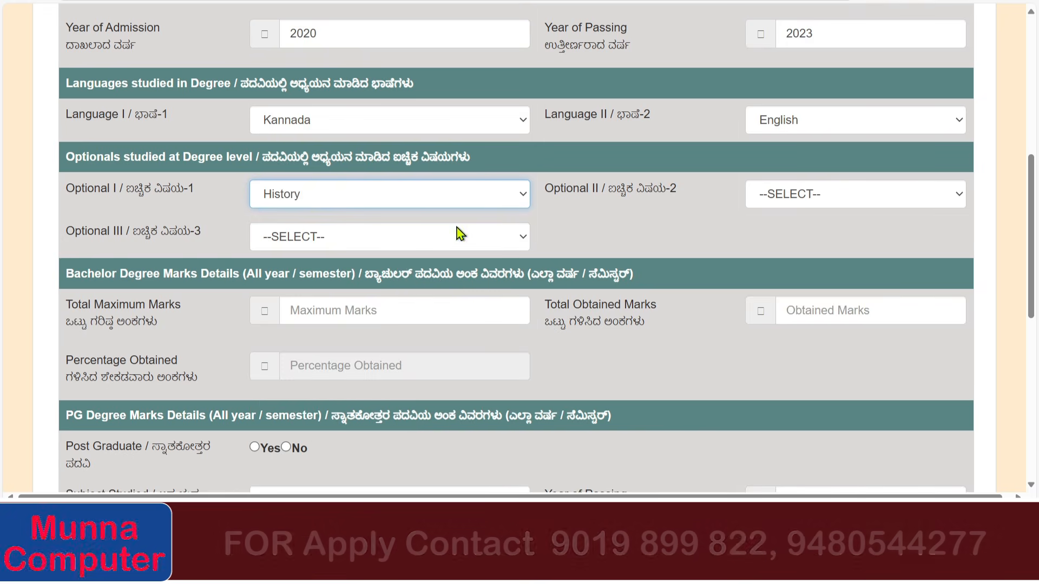
pyautogui.click(766, 201)
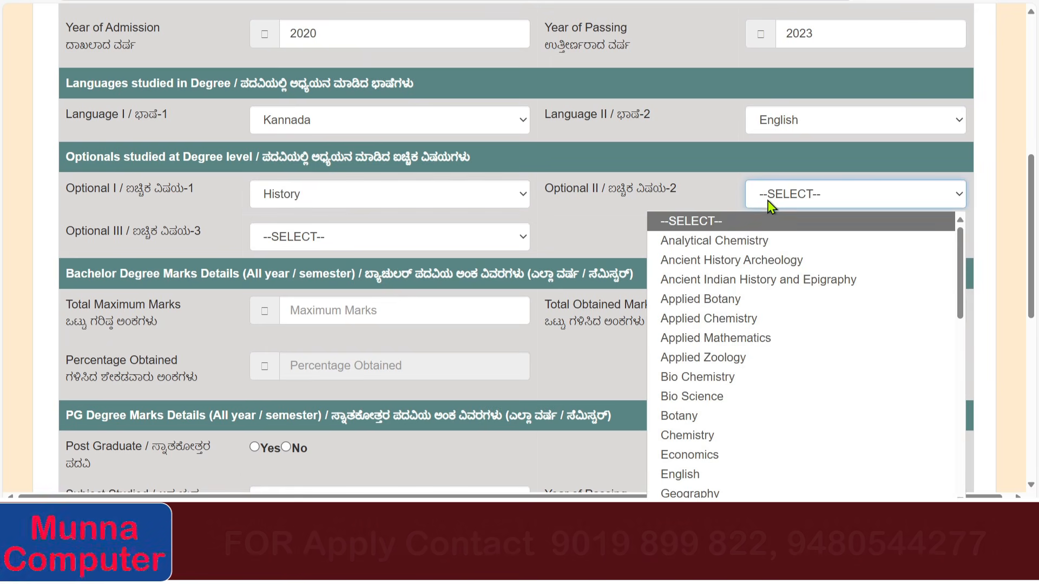
pyautogui.click(709, 457)
# Set Optional III to Political Science.
pyautogui.click(306, 239)
pyautogui.scroll(-3, 337, 172)
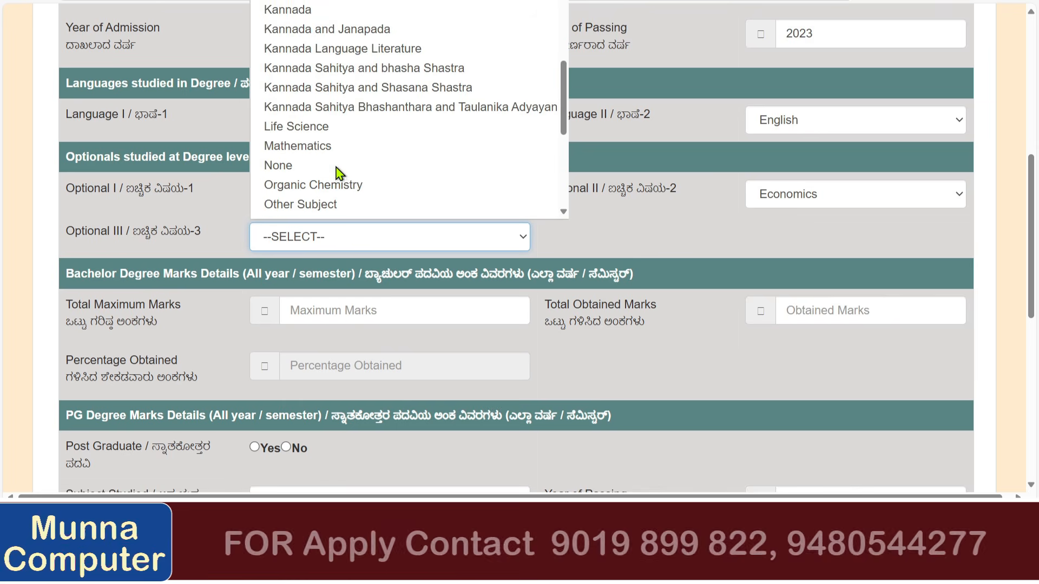
pyautogui.scroll(-2, 336, 170)
pyautogui.scroll(1, 303, 108)
pyautogui.click(296, 98)
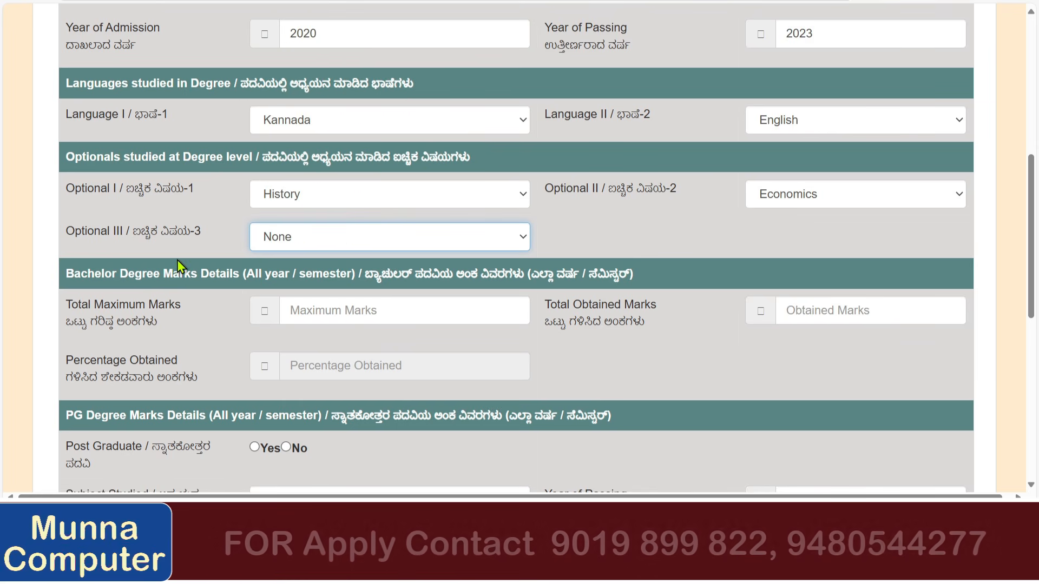
pyautogui.click(310, 244)
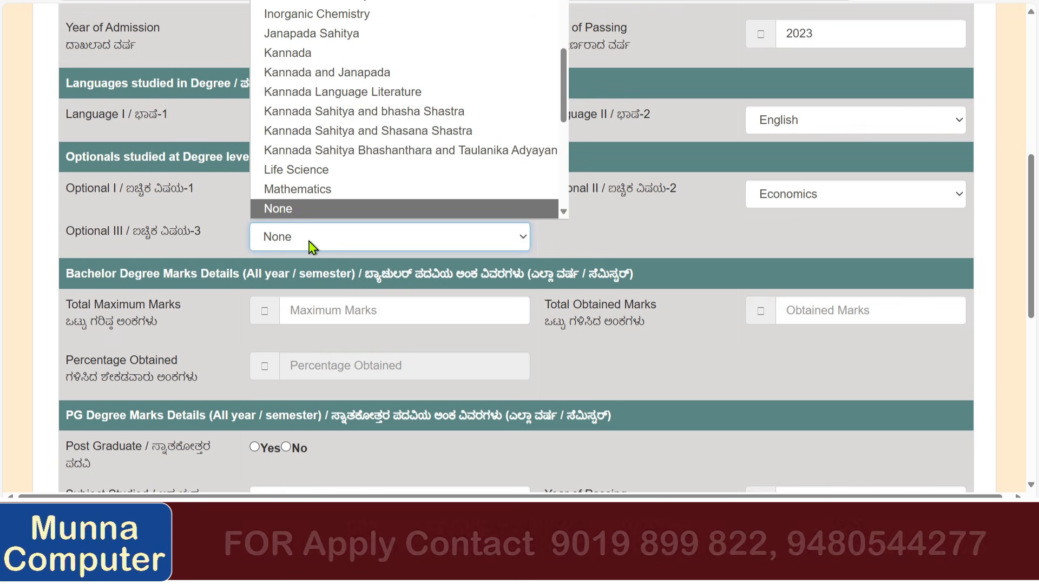
pyautogui.scroll(3, 325, 129)
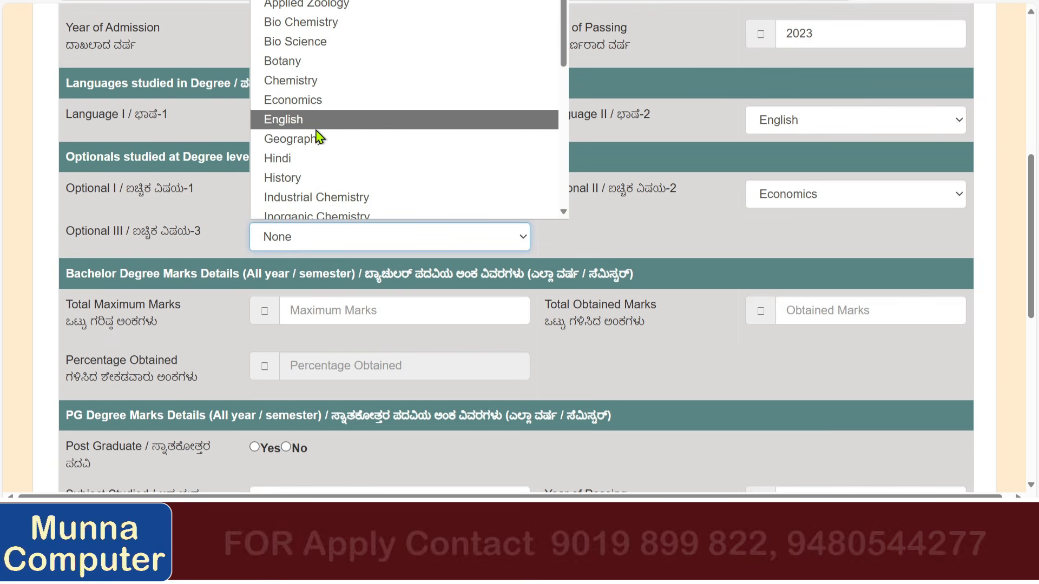
pyautogui.scroll(-3, 319, 188)
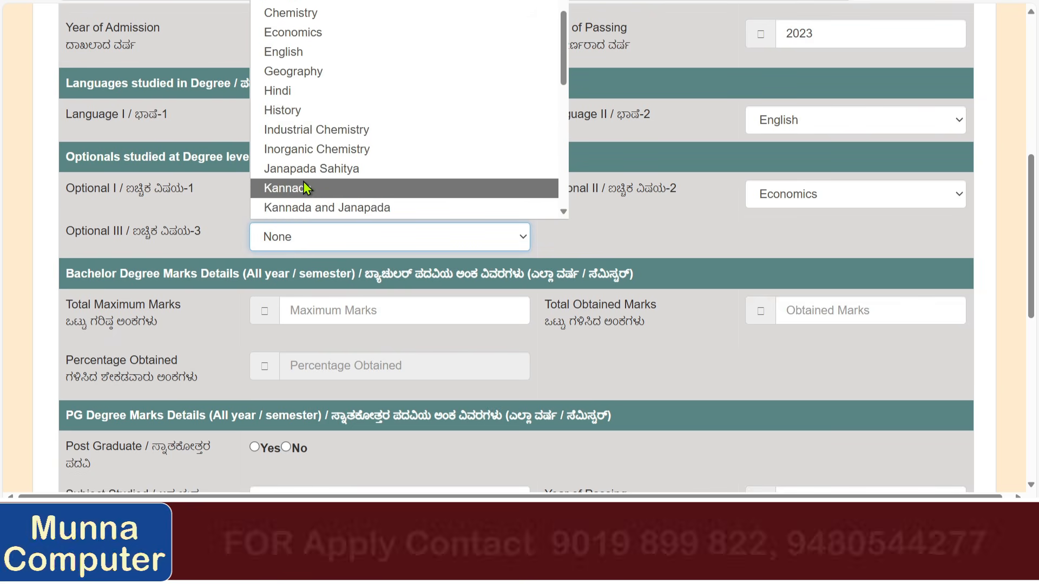
pyautogui.scroll(5, 339, 187)
pyautogui.scroll(1, 335, 97)
pyautogui.scroll(-7, 333, 97)
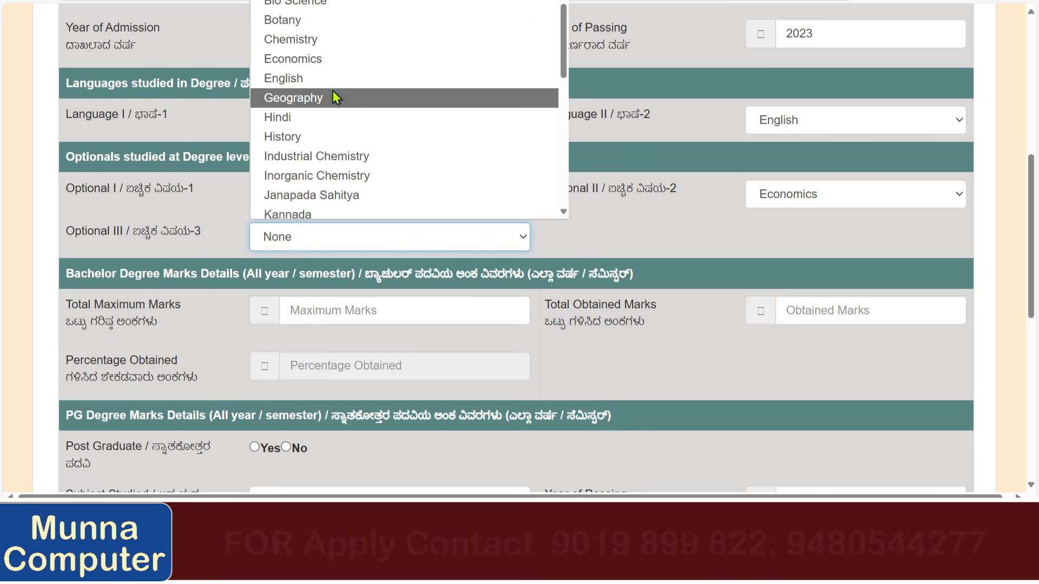
pyautogui.scroll(-1, 327, 147)
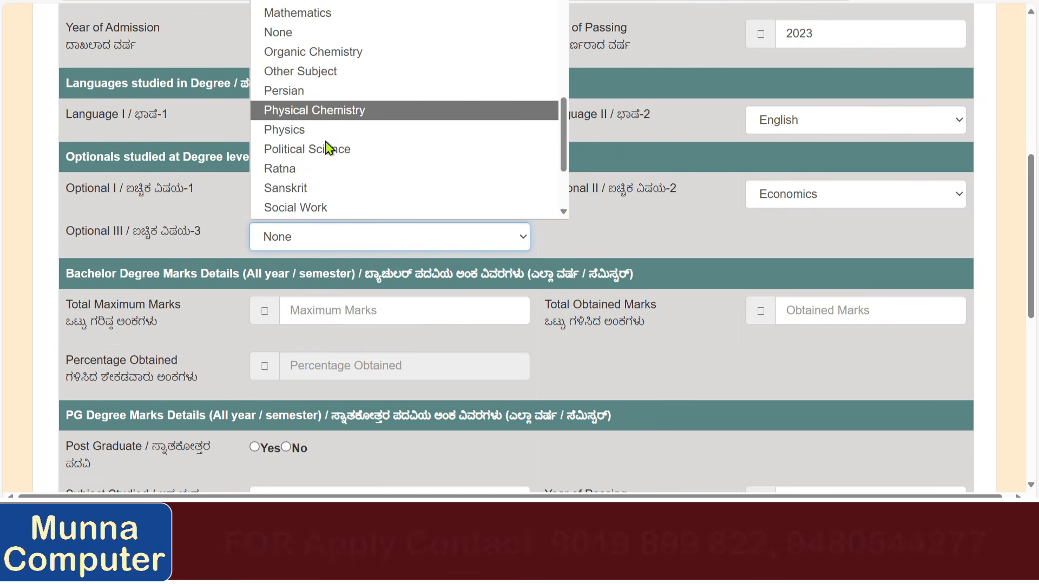
pyautogui.click(327, 148)
pyautogui.scroll(-2, 508, 219)
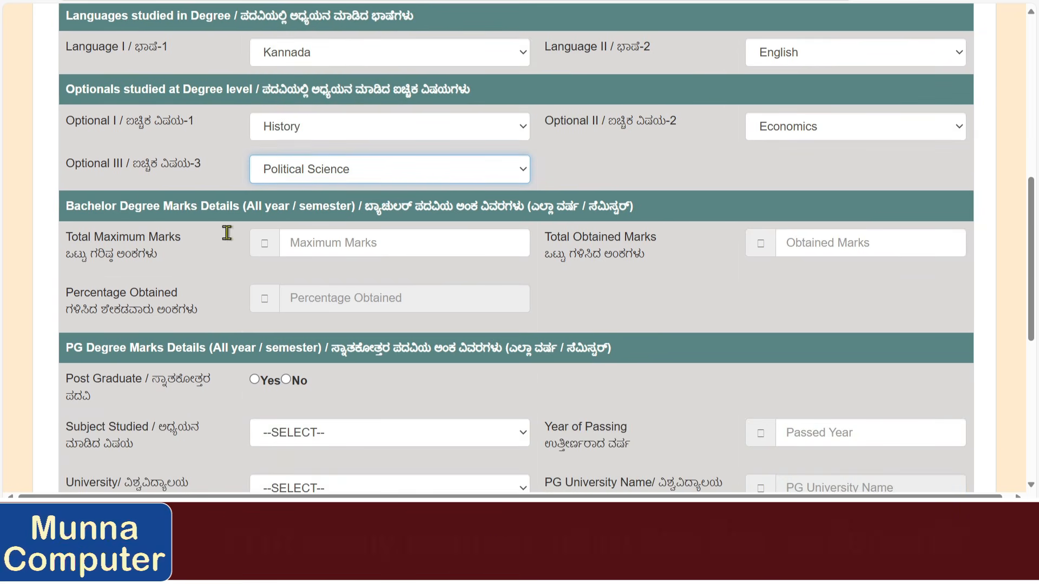
# Enter Bachelor maximum marks 3800 and obtained marks 3000, giving 78.94737 percent.
pyautogui.click(351, 242)
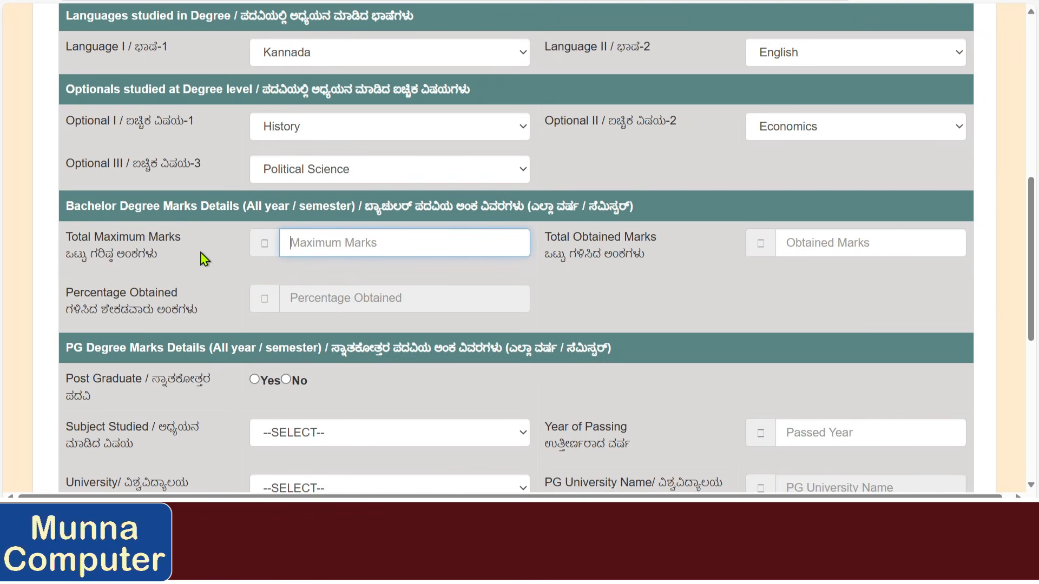
pyautogui.write('3800')
pyautogui.press('Tab')
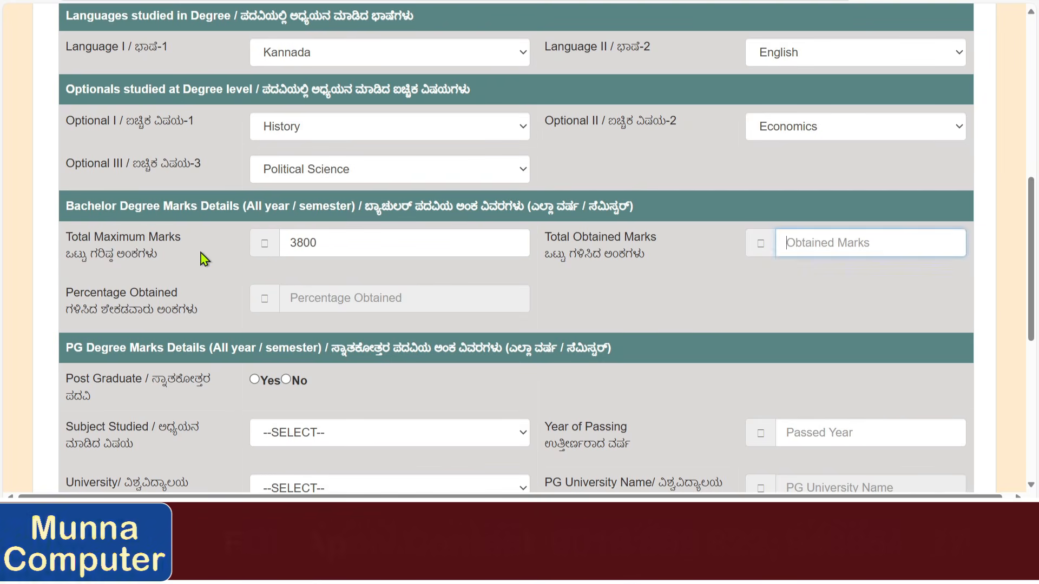
pyautogui.click(855, 248)
pyautogui.scroll(-1, 736, 264)
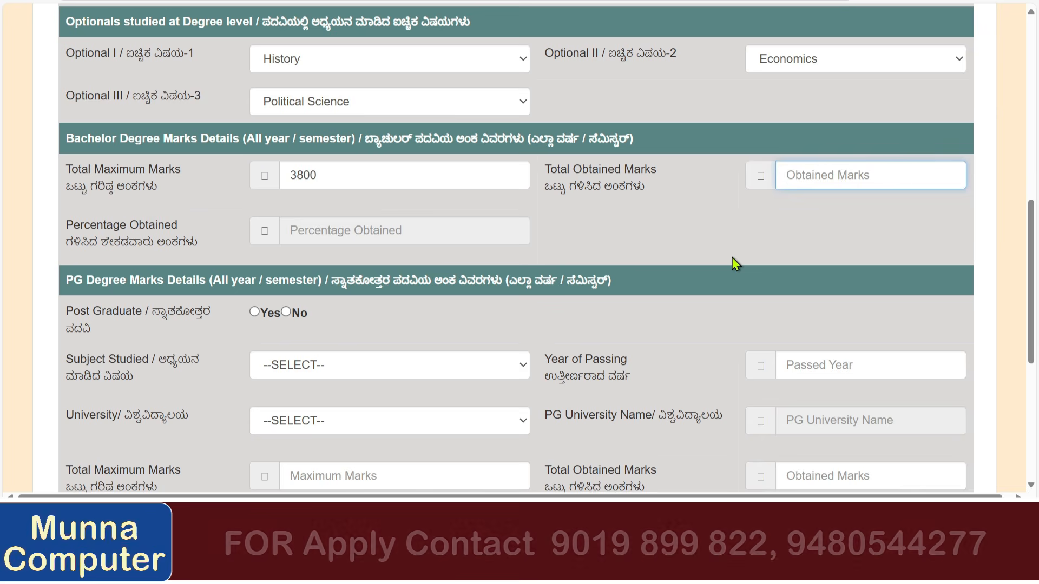
pyautogui.write('3000')
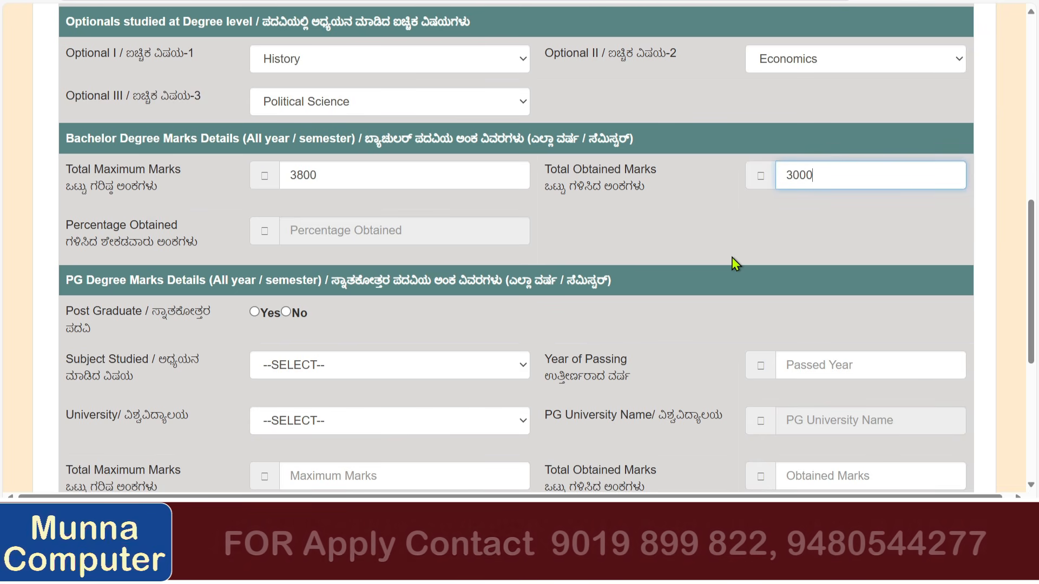
pyautogui.click(637, 246)
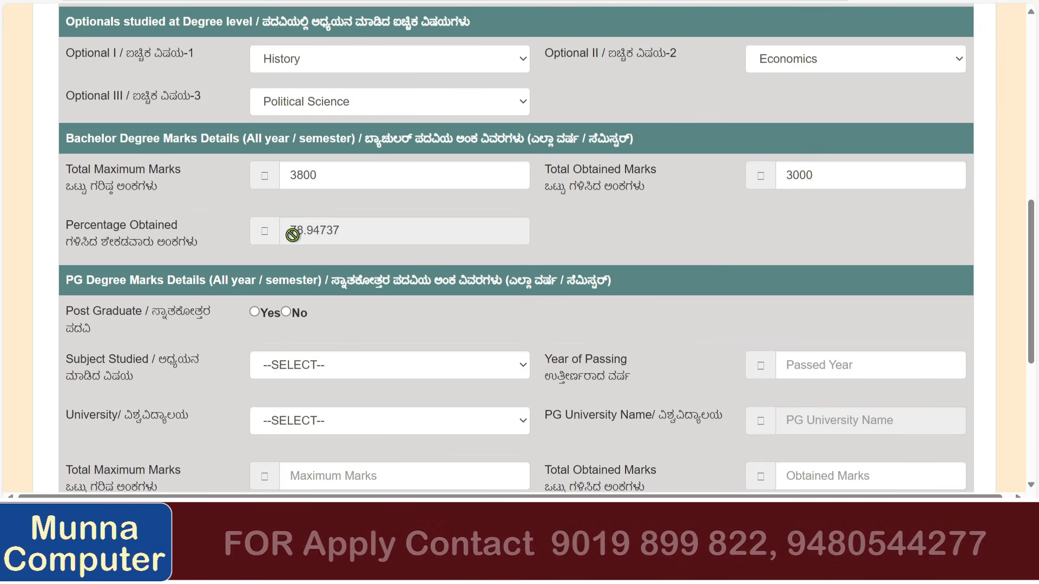
pyautogui.moveTo(291, 232); pyautogui.dragTo(366, 224)
pyautogui.click(547, 229)
pyautogui.scroll(-1, 547, 230)
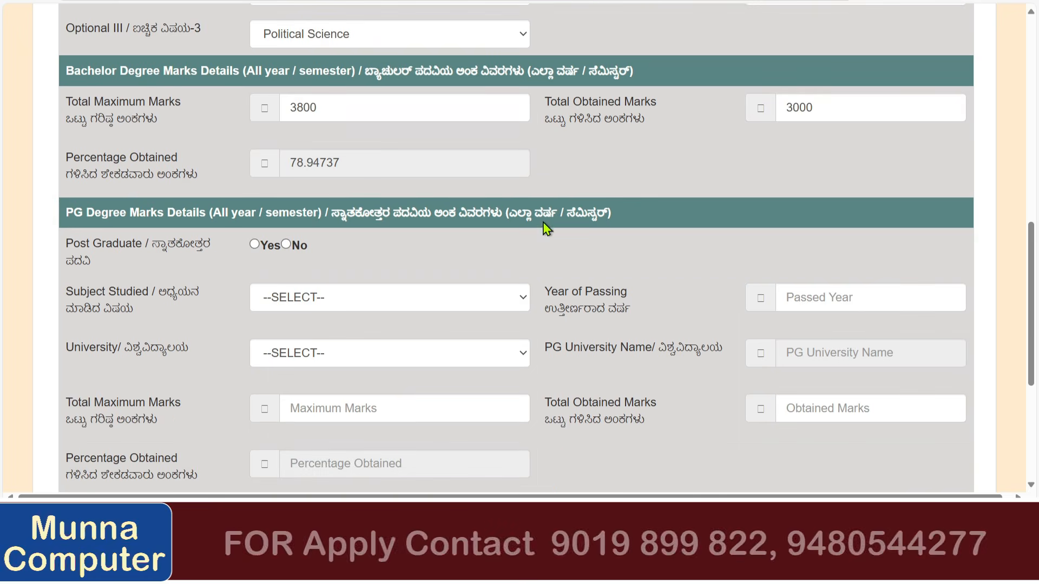
pyautogui.scroll(-1, 186, 265)
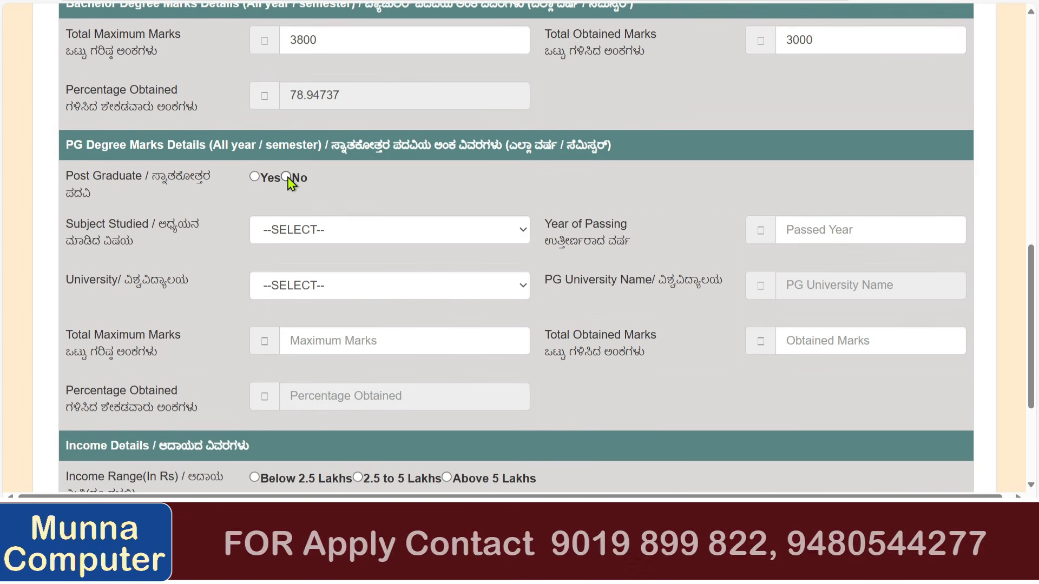
# Mark no postgraduate degree and choose the Below 2.5 Lakhs income range.
pyautogui.click(286, 178)
pyautogui.scroll(-3, 349, 195)
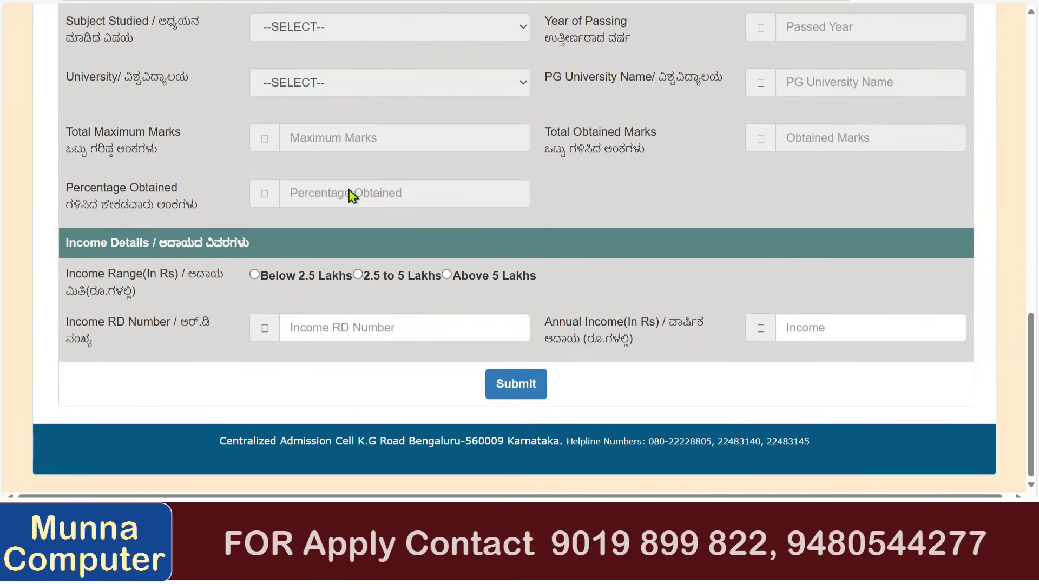
pyautogui.moveTo(71, 254); pyautogui.dragTo(248, 238)
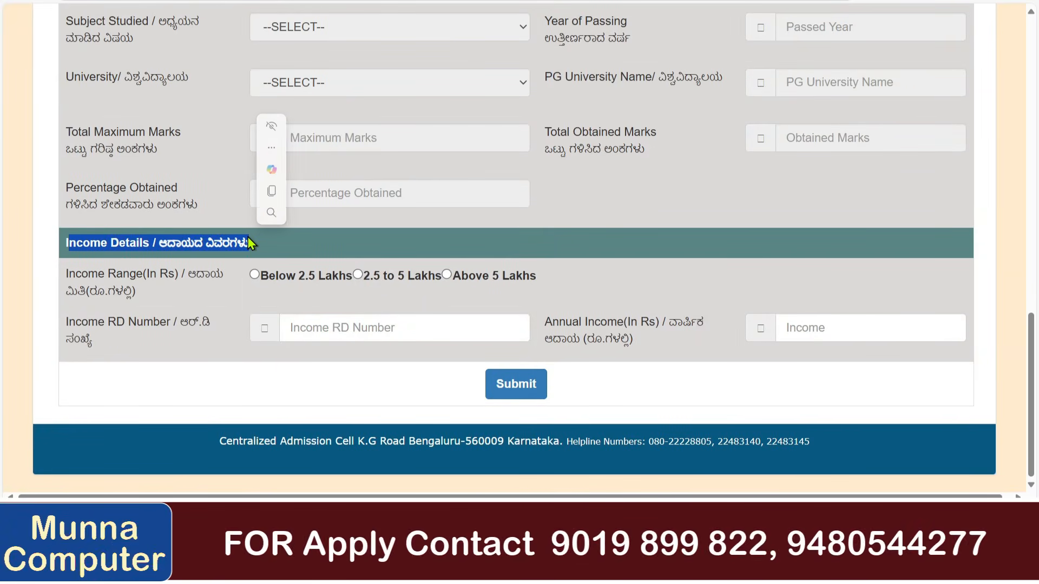
pyautogui.click(255, 278)
pyautogui.click(307, 326)
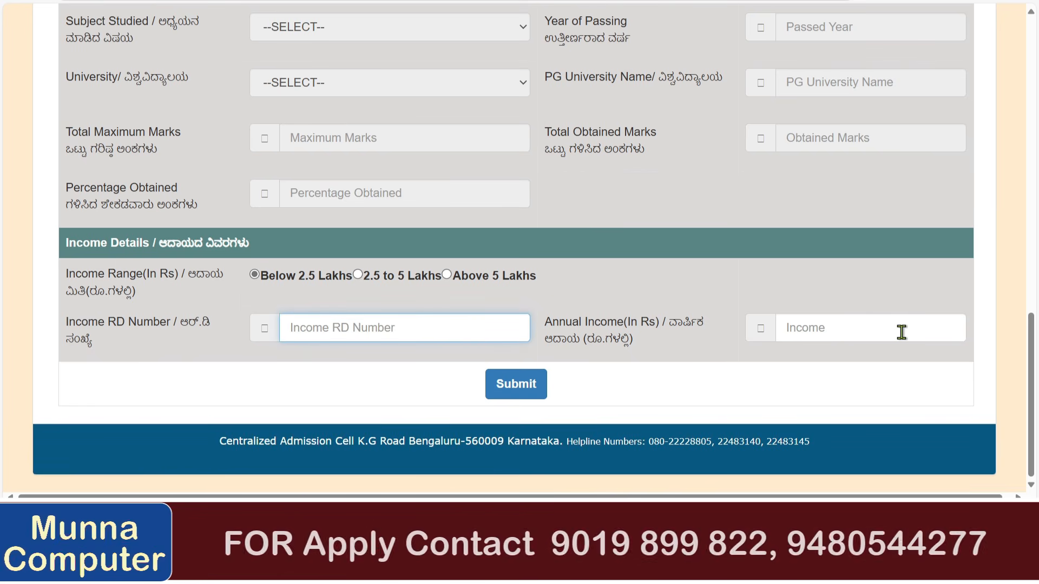
# Enter annual income 220000 and submit the education details.
pyautogui.click(528, 390)
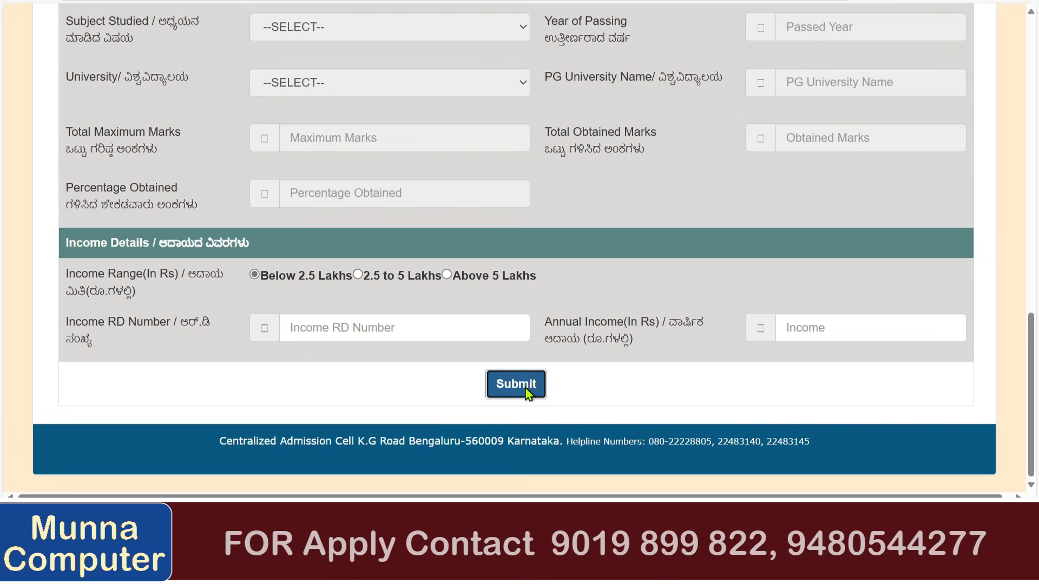
pyautogui.click(517, 272)
pyautogui.scroll(-3, 429, 290)
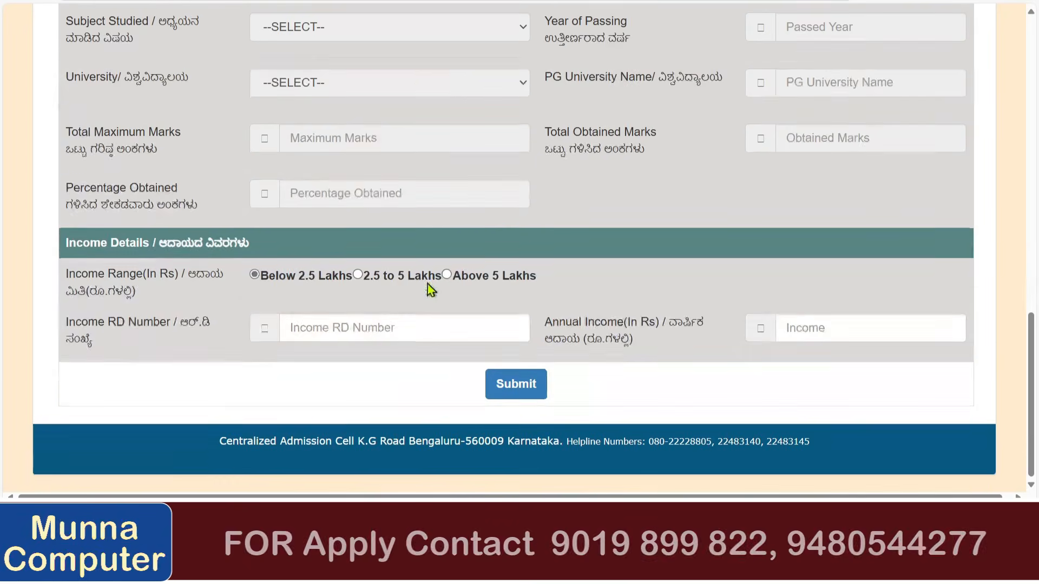
pyautogui.click(867, 326)
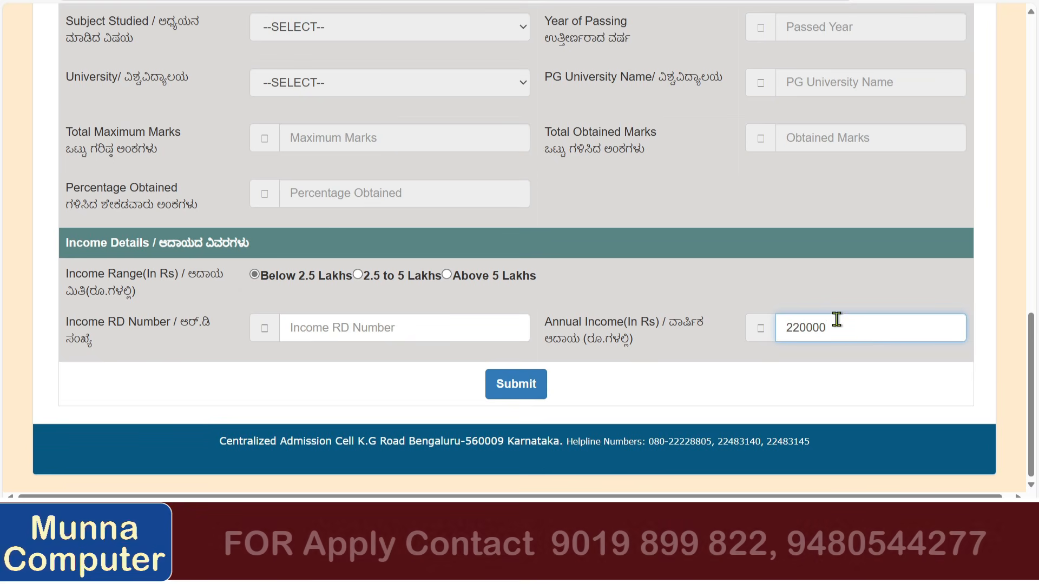
pyautogui.click(751, 350)
pyautogui.click(521, 397)
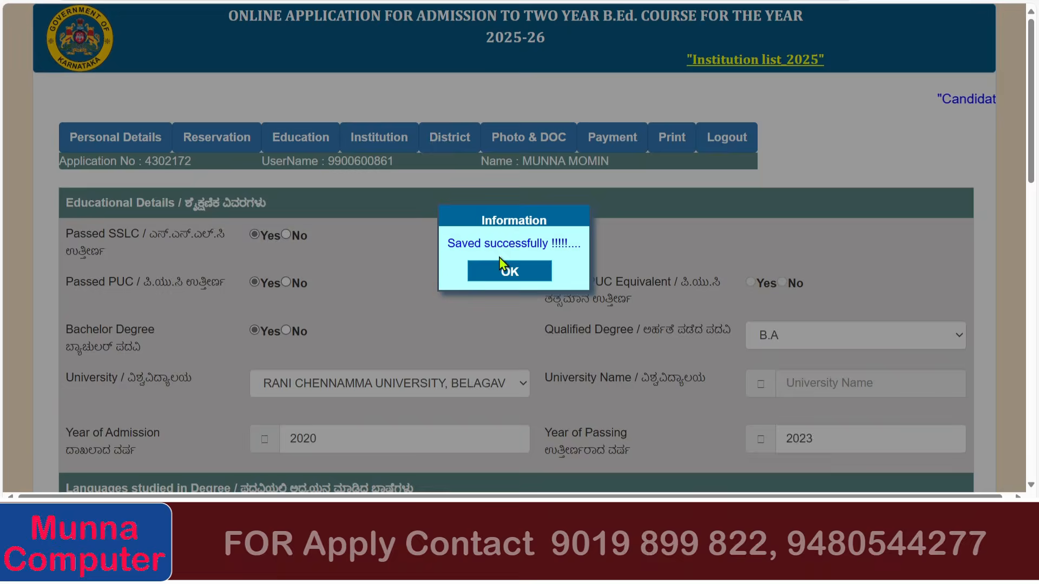
pyautogui.click(499, 268)
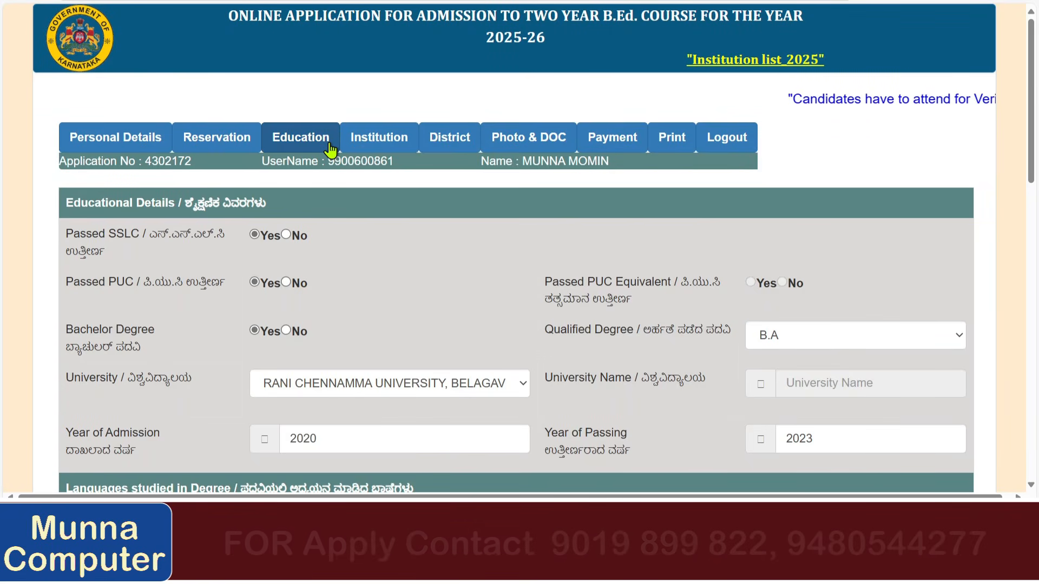
# Set institution preference 1 to Belgaum, Un Aided Colleges, K.L.E Society's Athani college.
pyautogui.click(406, 145)
pyautogui.scroll(-1, 271, 220)
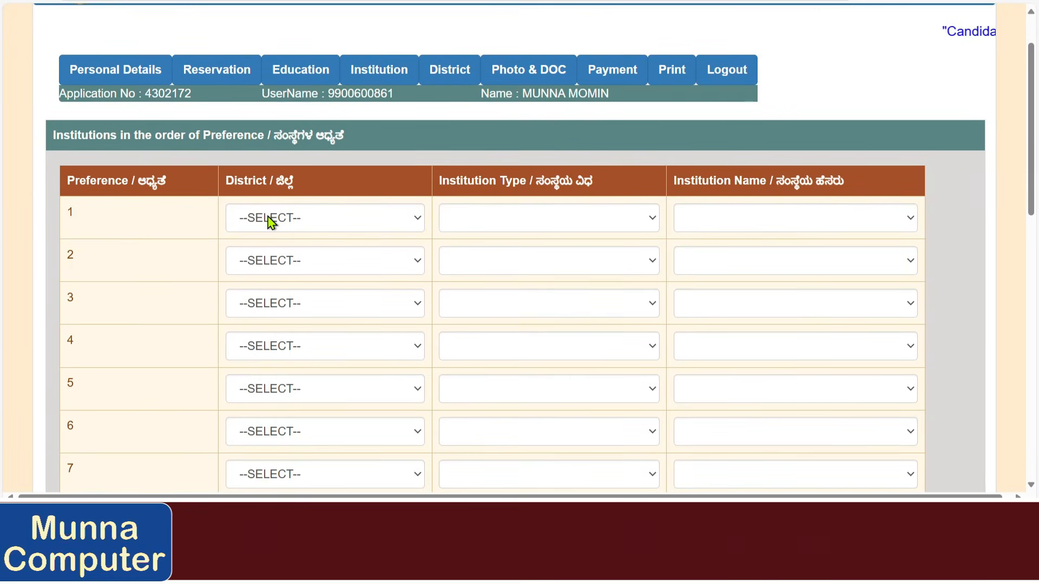
pyautogui.scroll(-6, 271, 220)
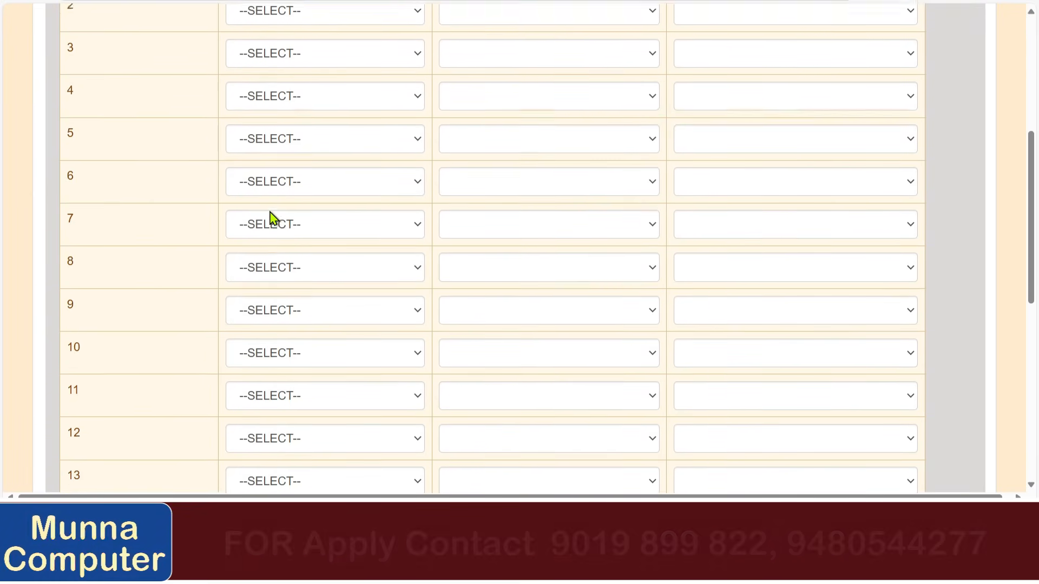
pyautogui.scroll(5, 273, 215)
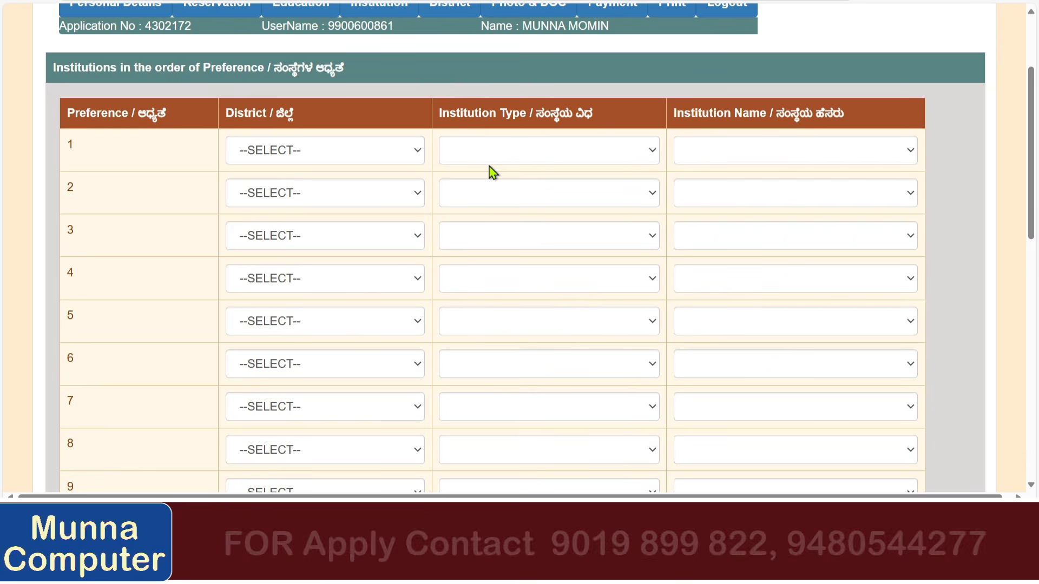
pyautogui.scroll(1, 492, 172)
pyautogui.click(336, 214)
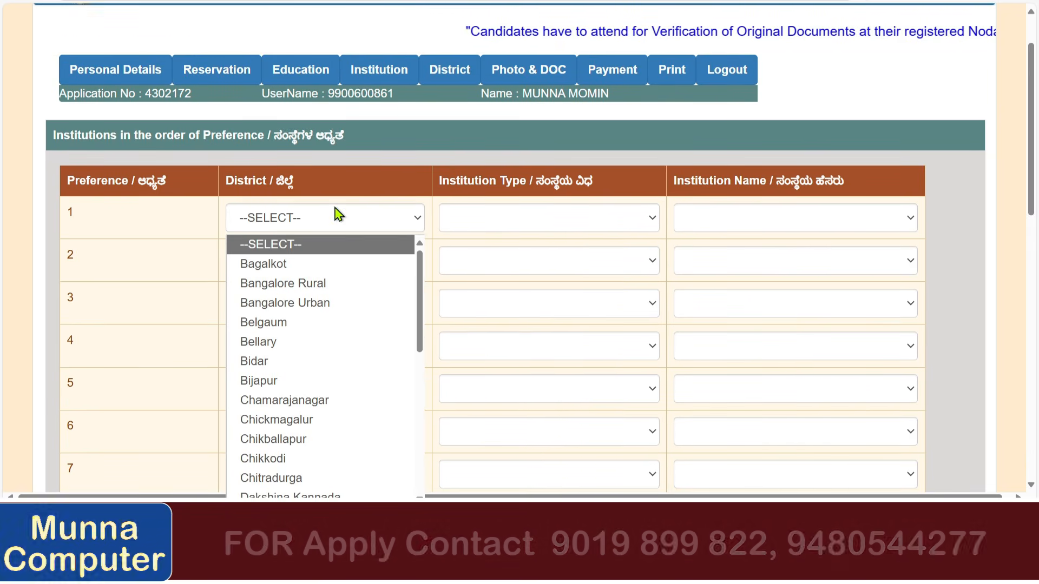
pyautogui.click(327, 324)
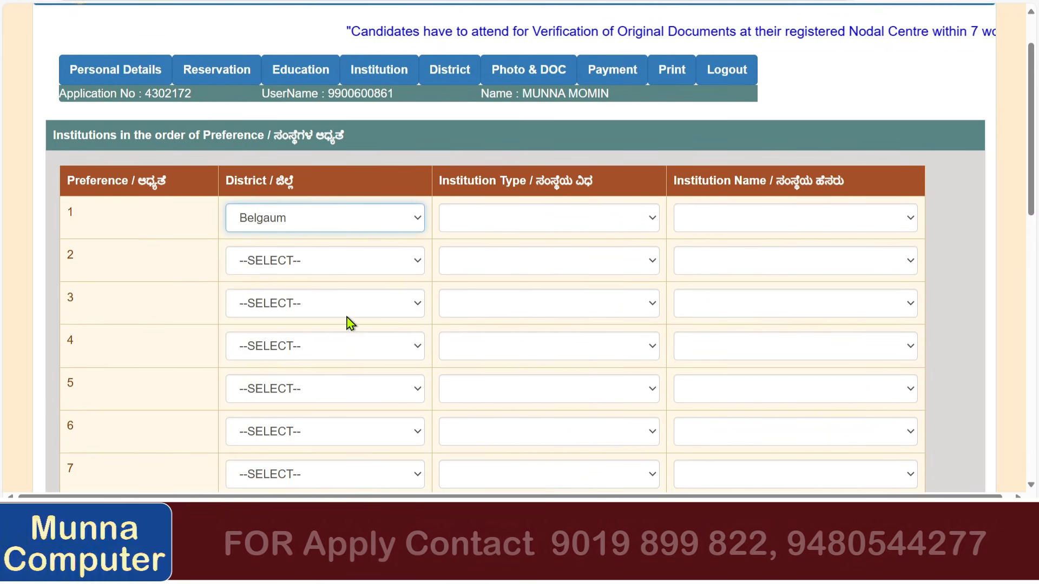
pyautogui.click(497, 220)
pyautogui.click(501, 303)
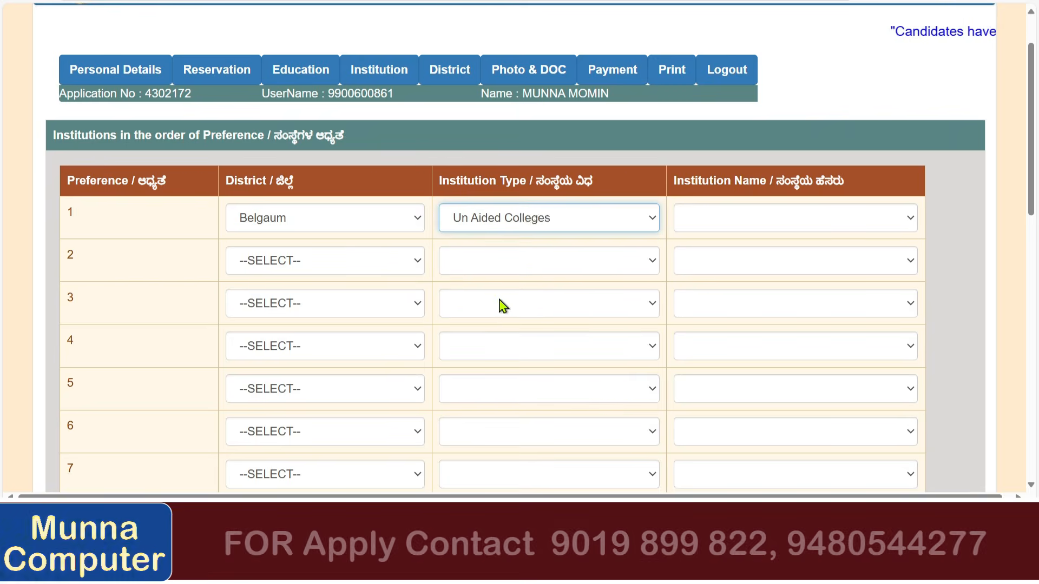
pyautogui.click(701, 241)
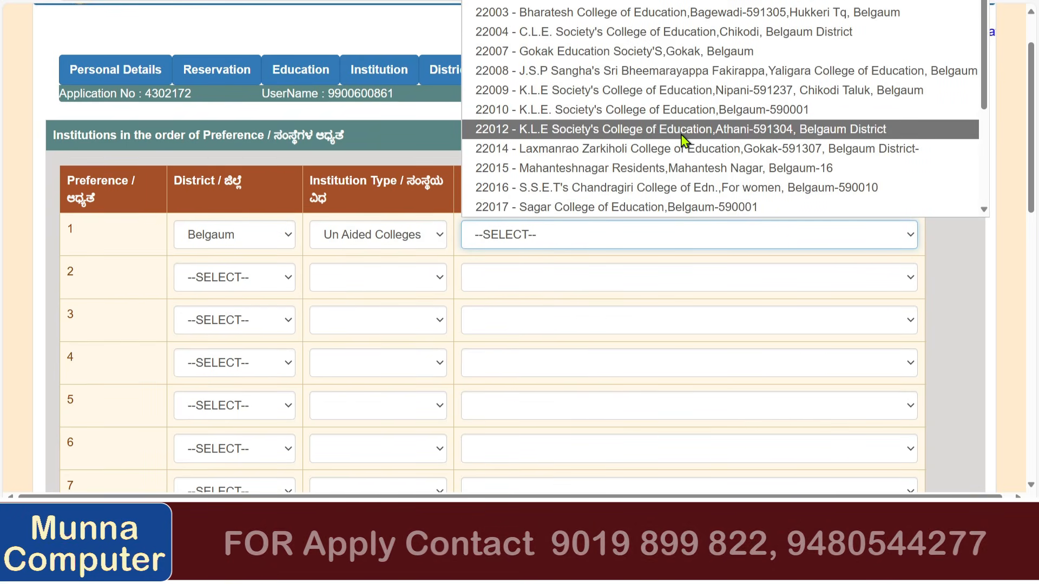
pyautogui.click(685, 139)
# Set preference 2 to Belgaum, Un Aided Colleges, Acharya Deshbhushan College.
pyautogui.click(244, 282)
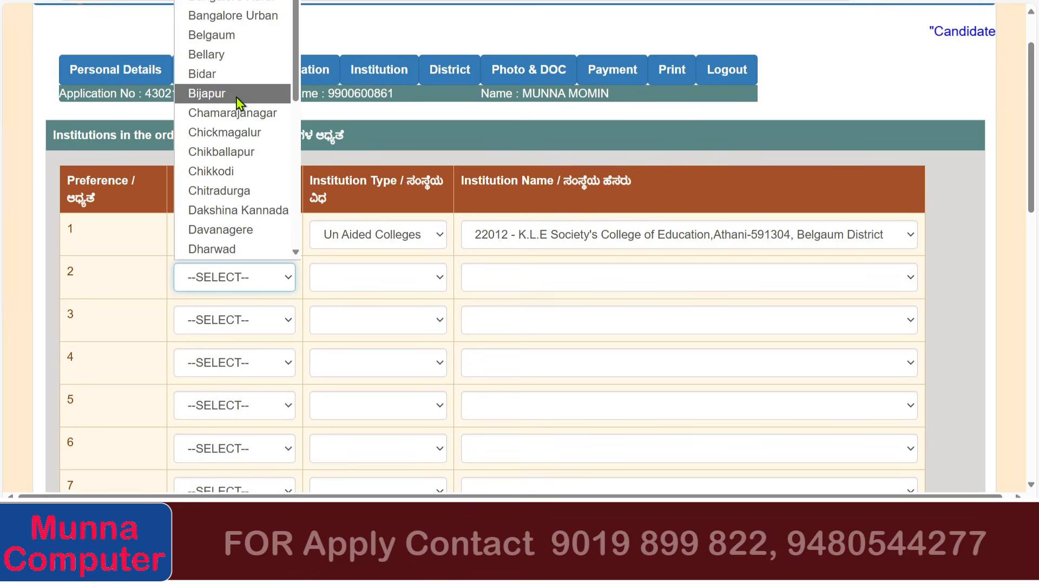
pyautogui.click(242, 38)
pyautogui.scroll(-6, 158, 286)
pyautogui.scroll(6, 162, 288)
pyautogui.scroll(-1, 167, 287)
pyautogui.click(370, 210)
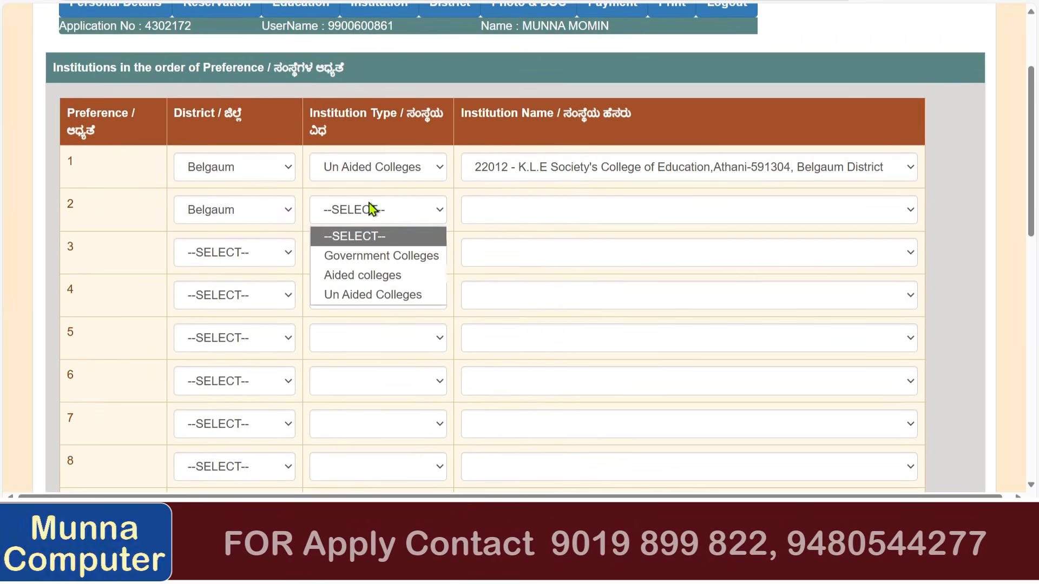
pyautogui.click(375, 294)
pyautogui.click(524, 219)
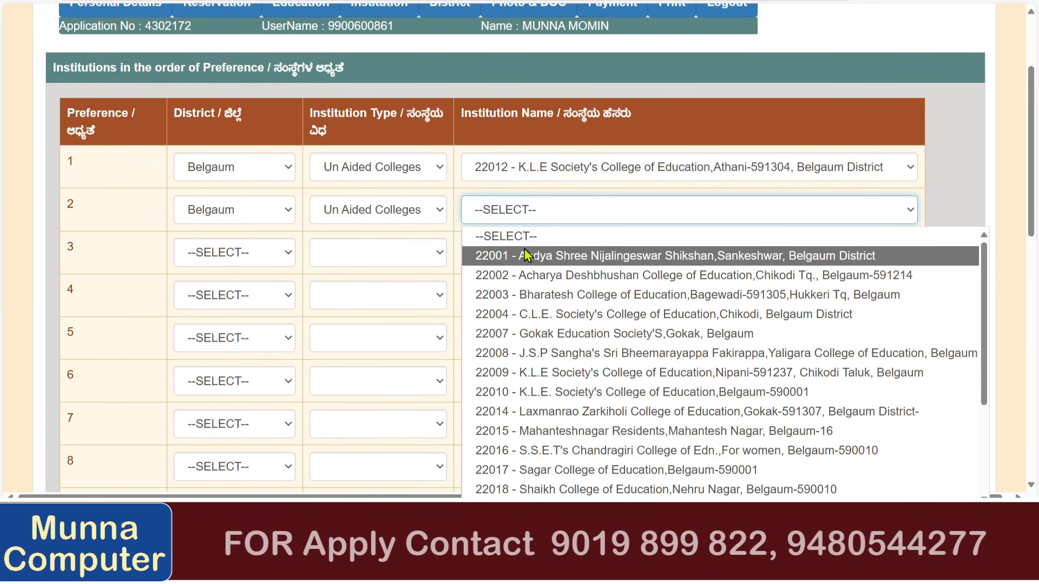
pyautogui.click(526, 271)
# Submit the two institution preferences.
pyautogui.scroll(-2, 507, 257)
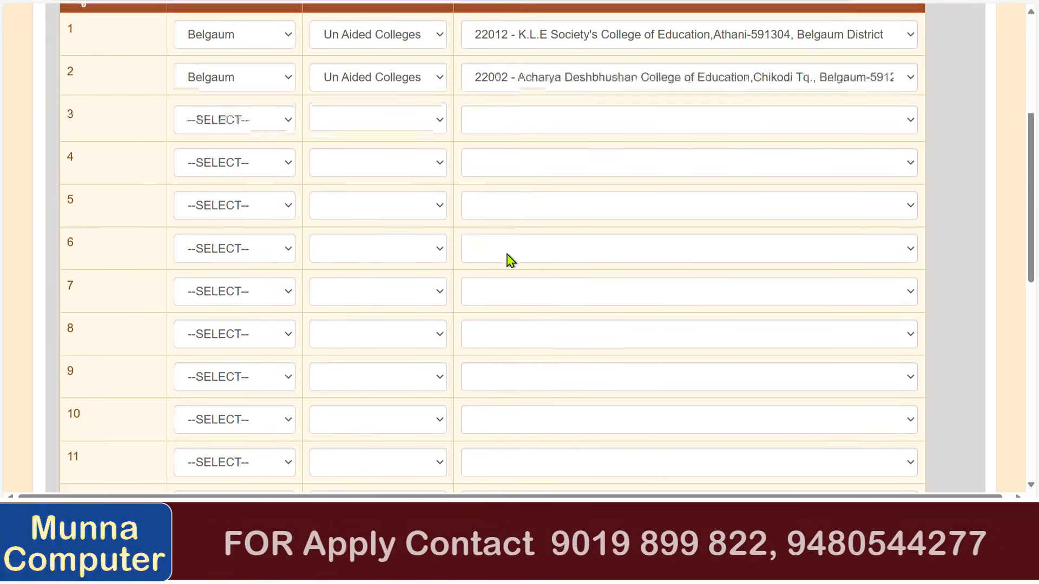
pyautogui.scroll(-10, 511, 260)
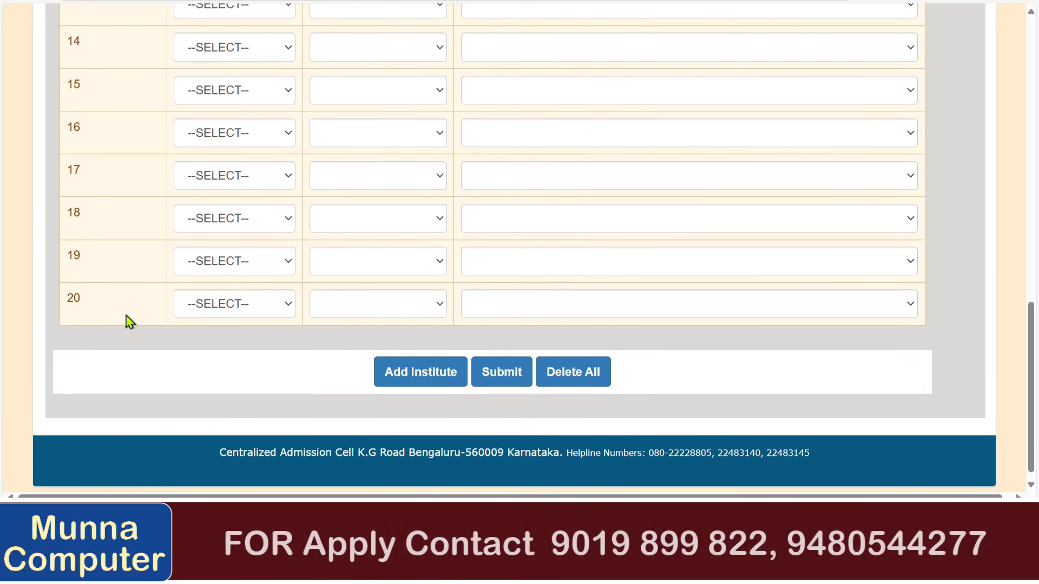
pyautogui.scroll(-1, 172, 282)
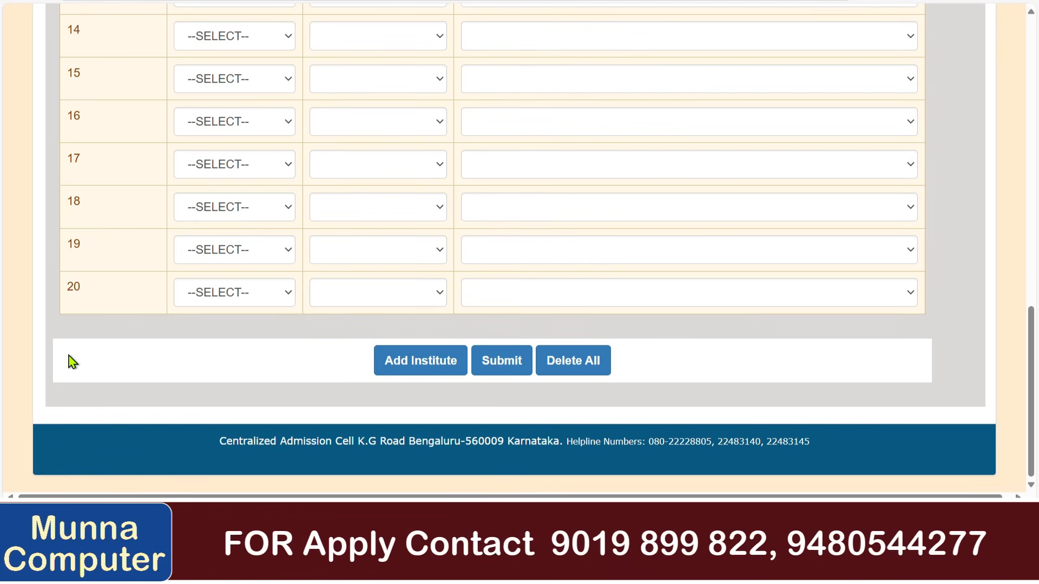
pyautogui.scroll(15, 262, 283)
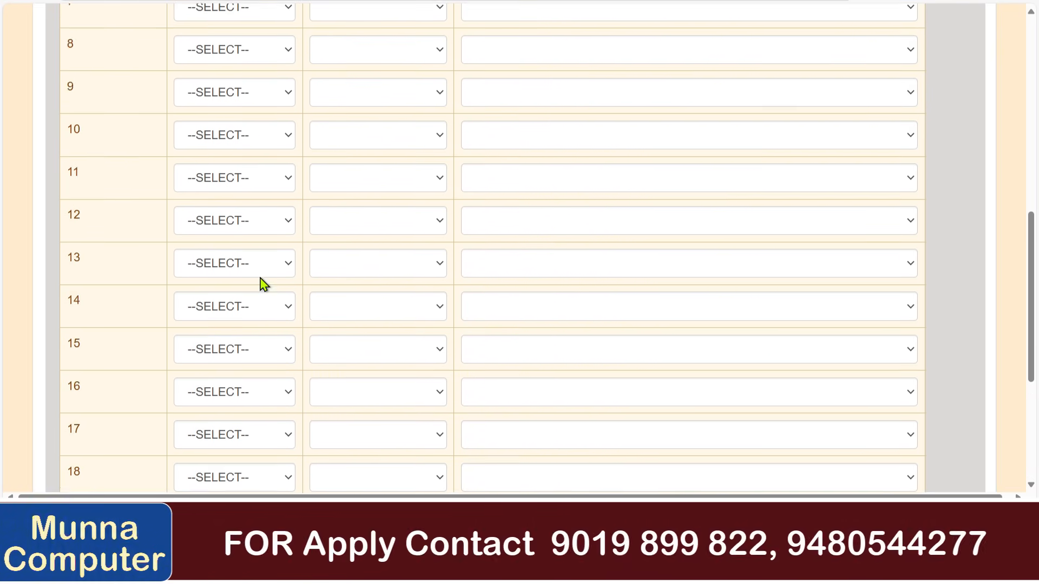
pyautogui.scroll(-15, 262, 283)
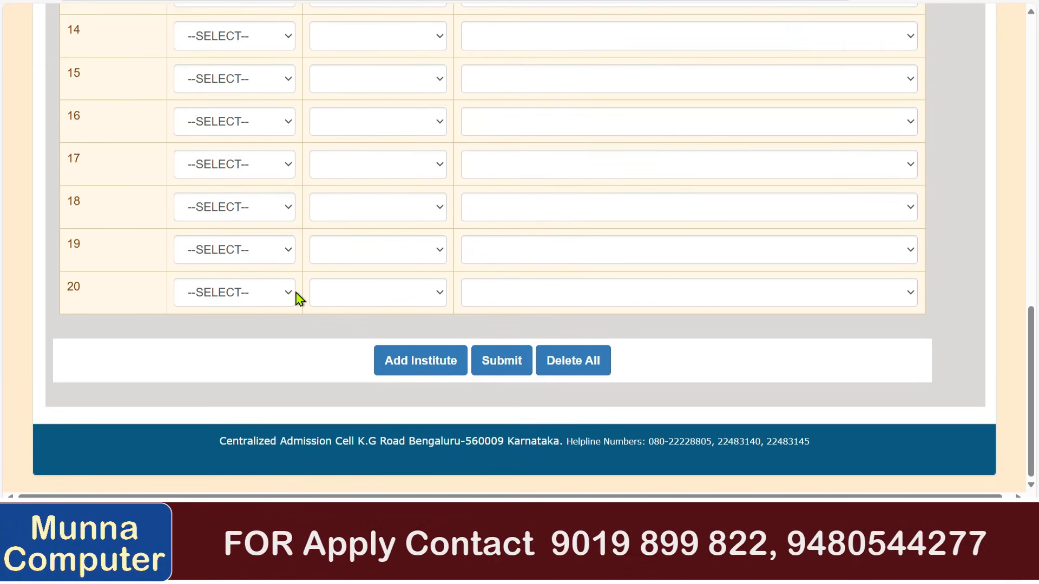
pyautogui.click(487, 368)
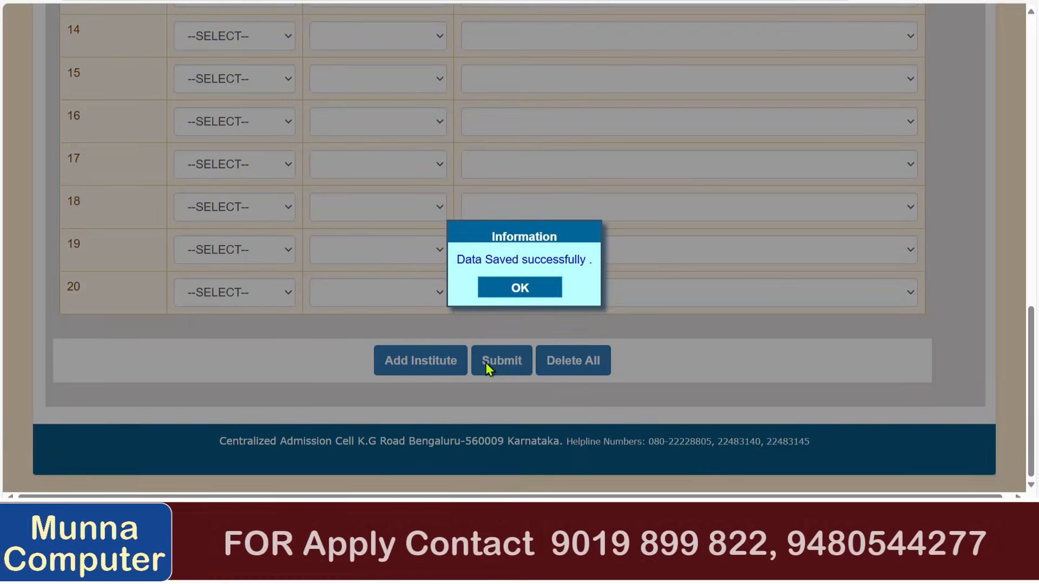
# Acknowledge the institution save confirmation and go to the district preferences page.
pyautogui.click(510, 291)
pyautogui.scroll(15, 487, 300)
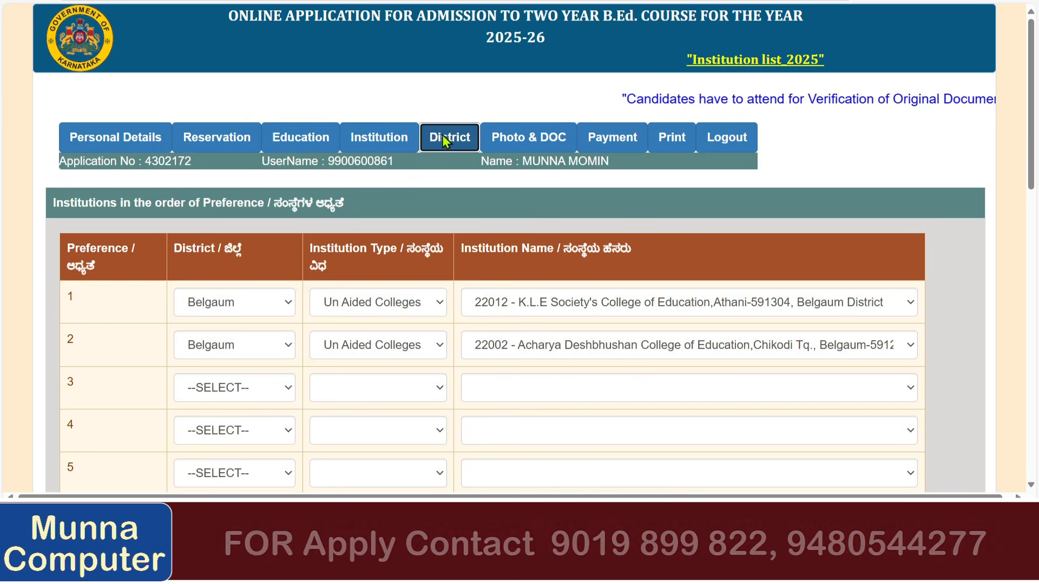
pyautogui.click(443, 140)
pyautogui.scroll(-1, 440, 230)
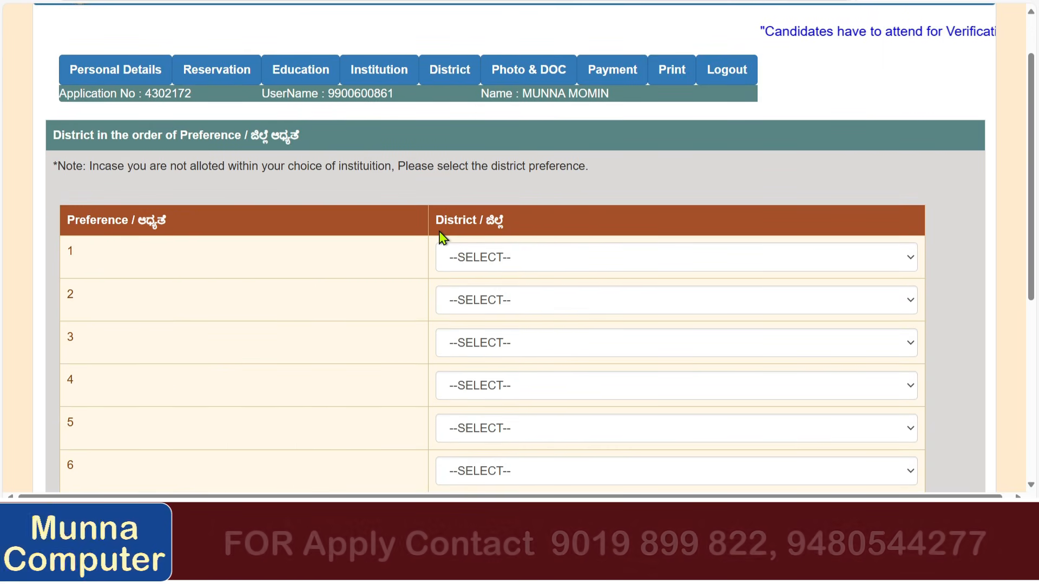
# Pick Belgaum as district preference 1 and Bagalkot as preference 2, then submit.
pyautogui.click(461, 265)
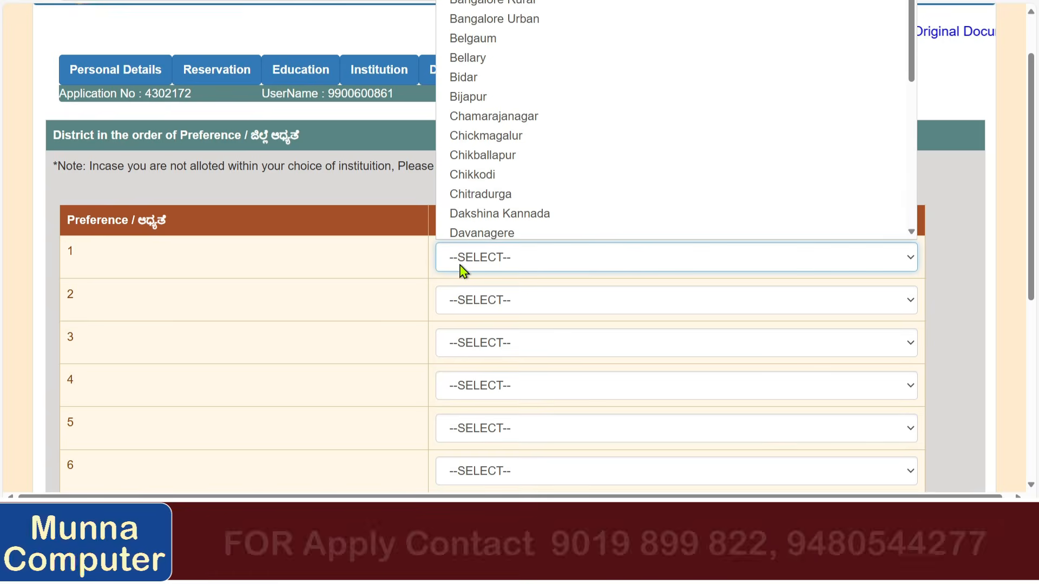
pyautogui.click(513, 38)
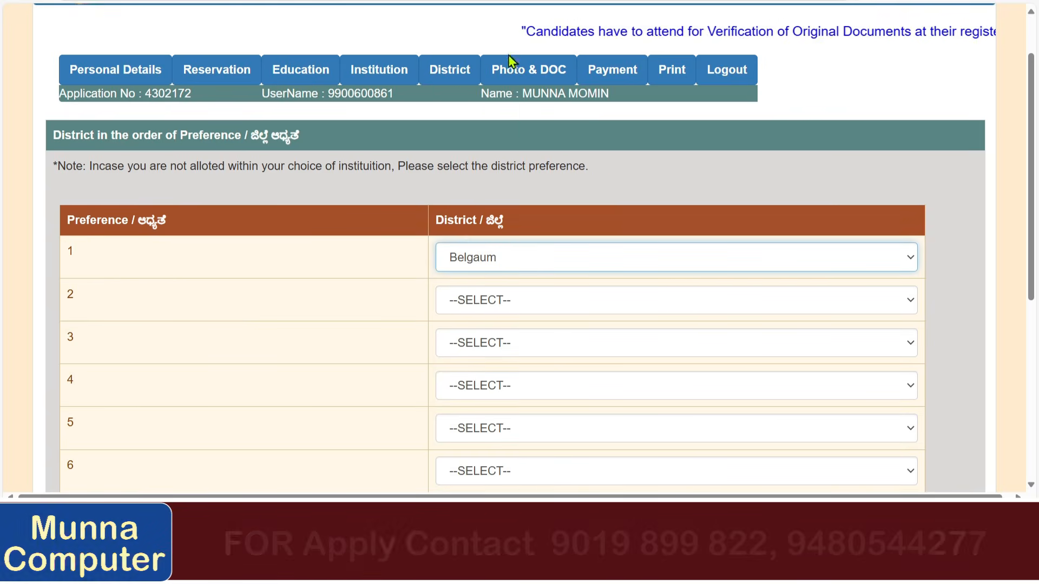
pyautogui.click(458, 300)
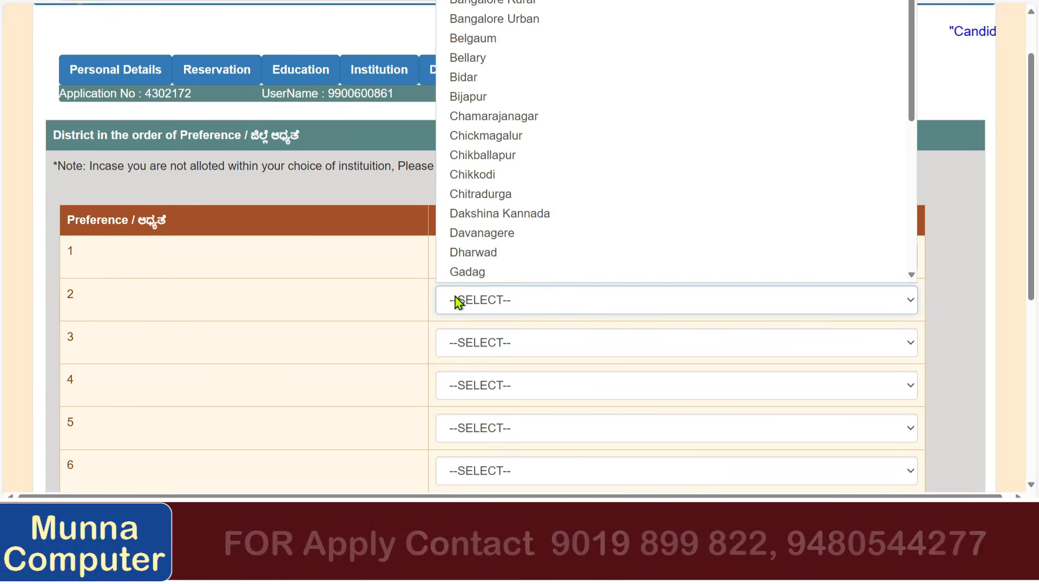
pyautogui.click(499, 1)
pyautogui.scroll(-6, 399, 339)
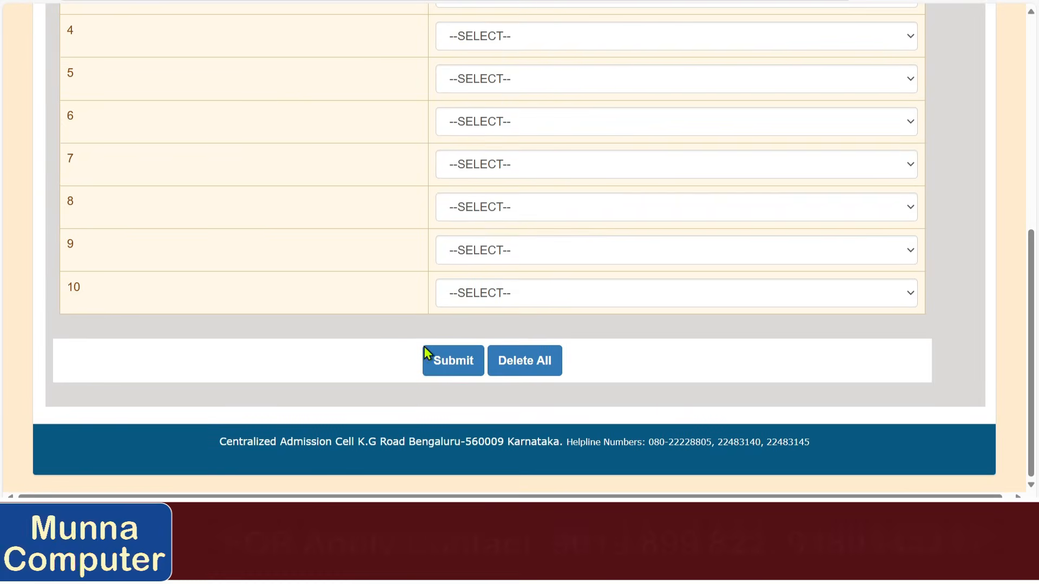
pyautogui.click(440, 366)
pyautogui.click(517, 288)
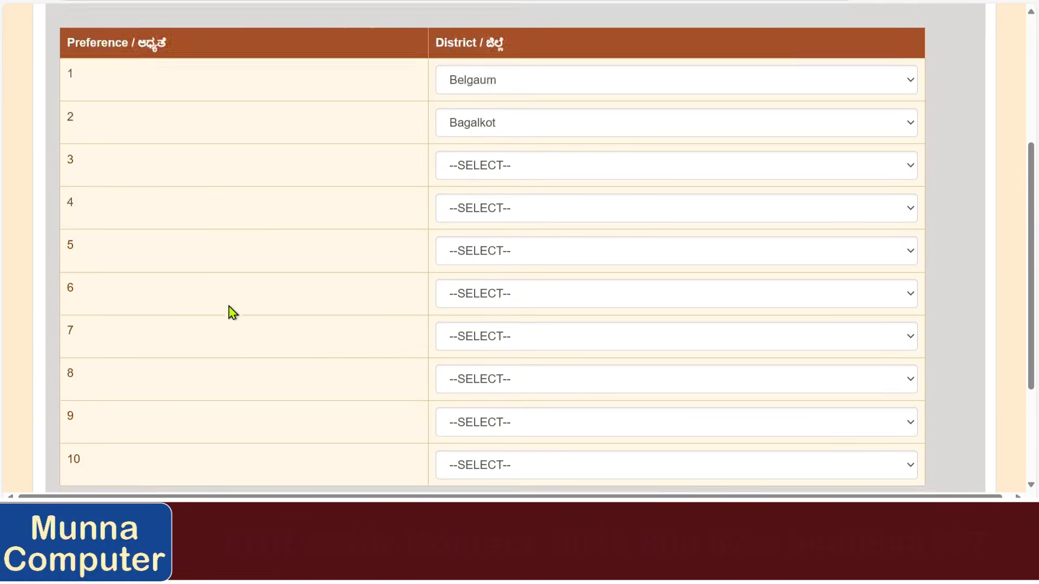
pyautogui.scroll(5, 230, 308)
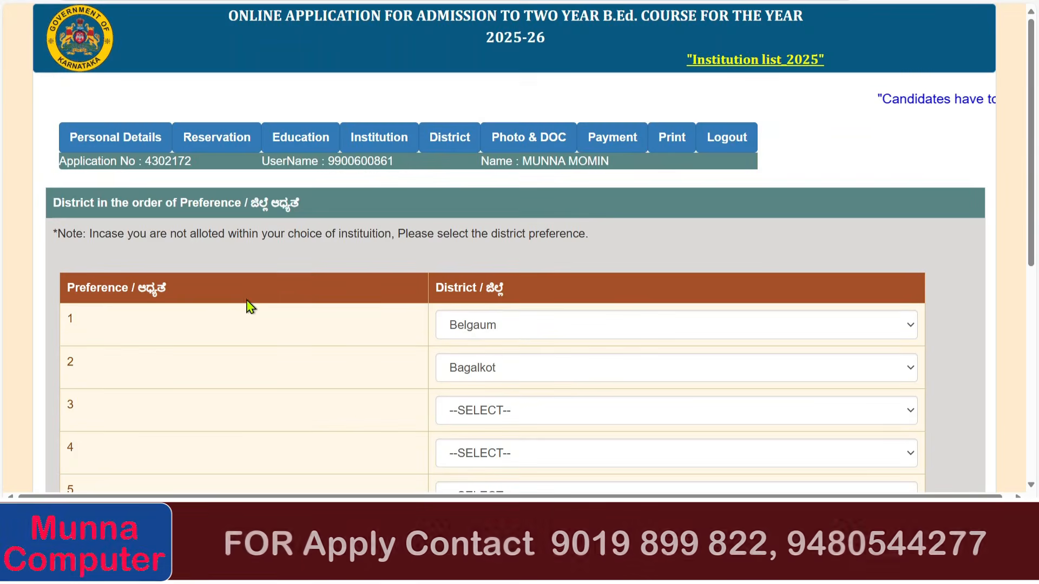
# Open the Photo & DOC page and review the Candidate's Photo and Signature rows.
pyautogui.click(490, 138)
pyautogui.scroll(-4, 243, 264)
pyautogui.scroll(3, 226, 264)
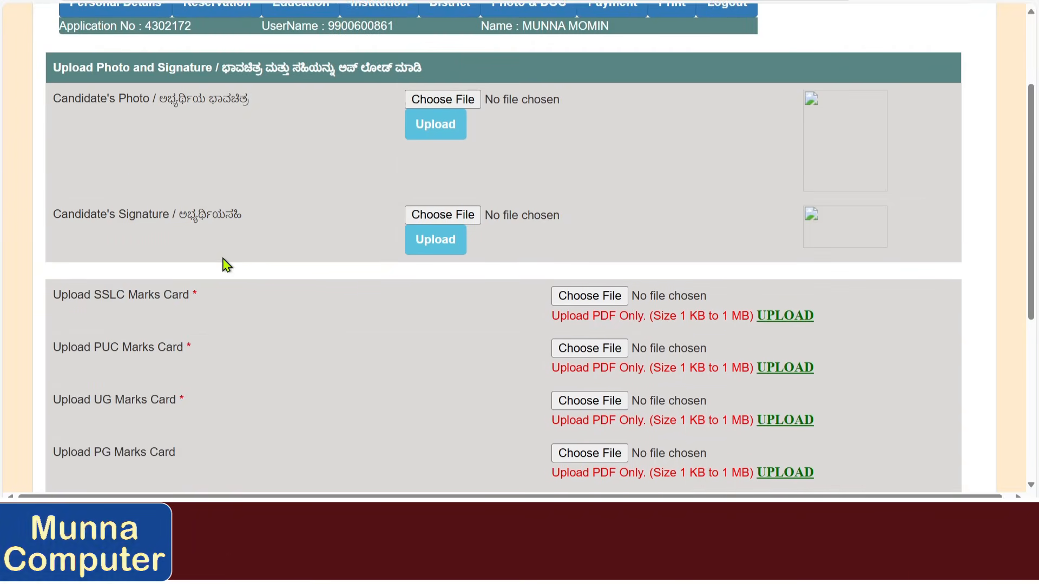
pyautogui.moveTo(56, 169); pyautogui.dragTo(267, 174)
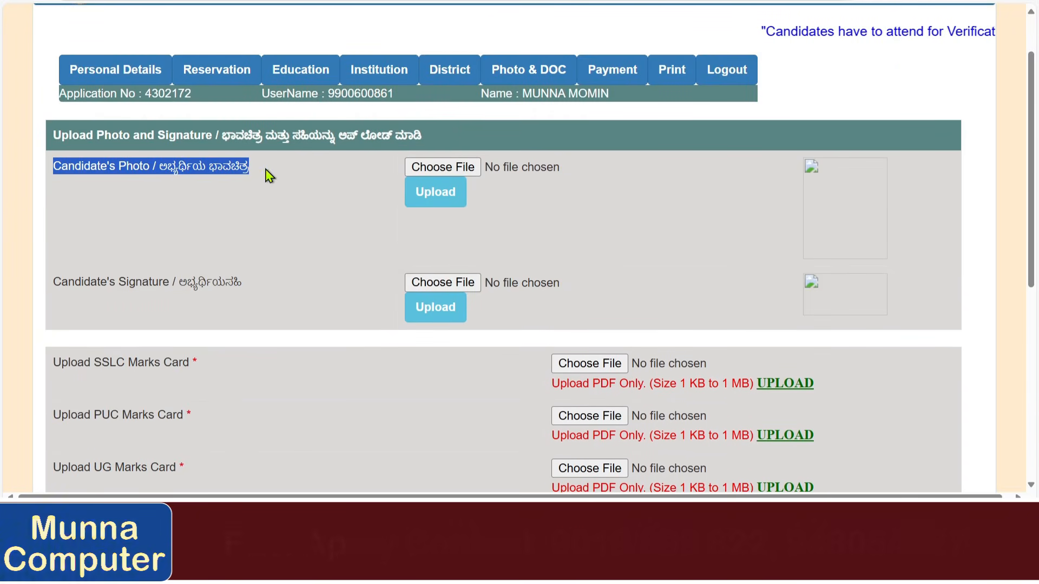
pyautogui.moveTo(53, 282); pyautogui.dragTo(222, 287)
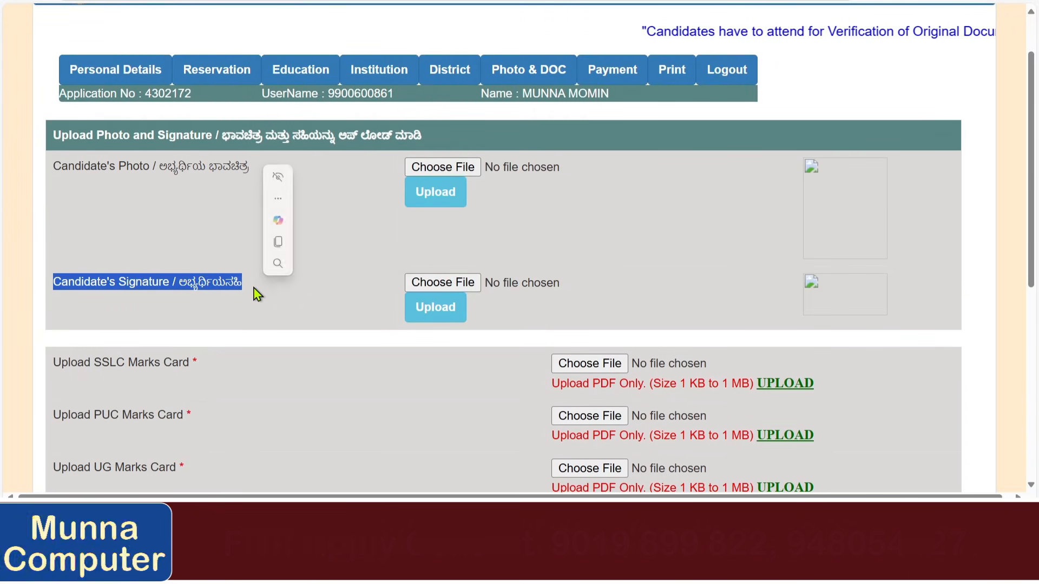
pyautogui.click(355, 251)
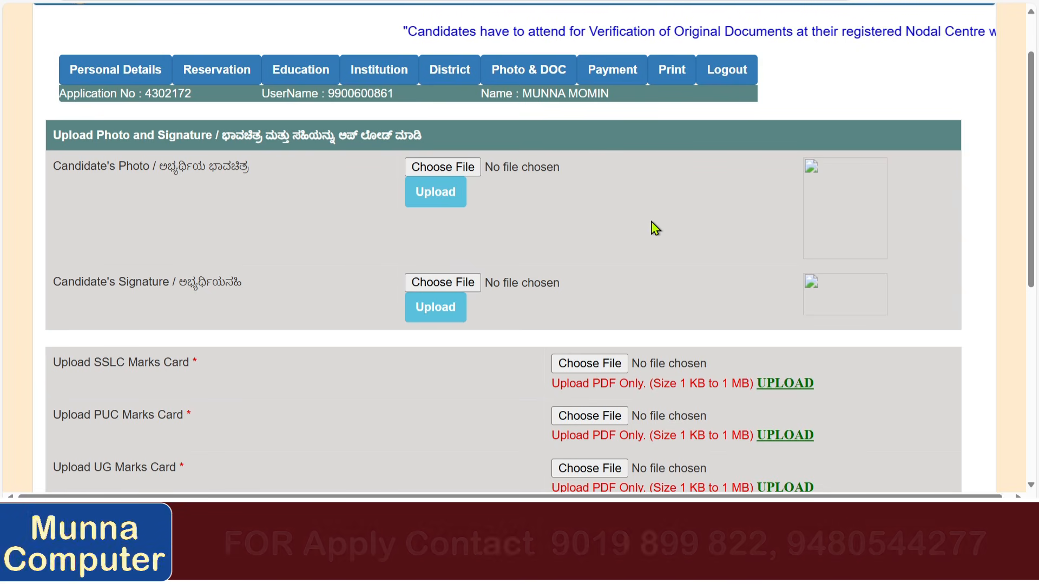
# Review the SSLC, UG and PG marks card and Study Certificate upload rows.
pyautogui.scroll(-1, 552, 205)
pyautogui.scroll(-5, 552, 205)
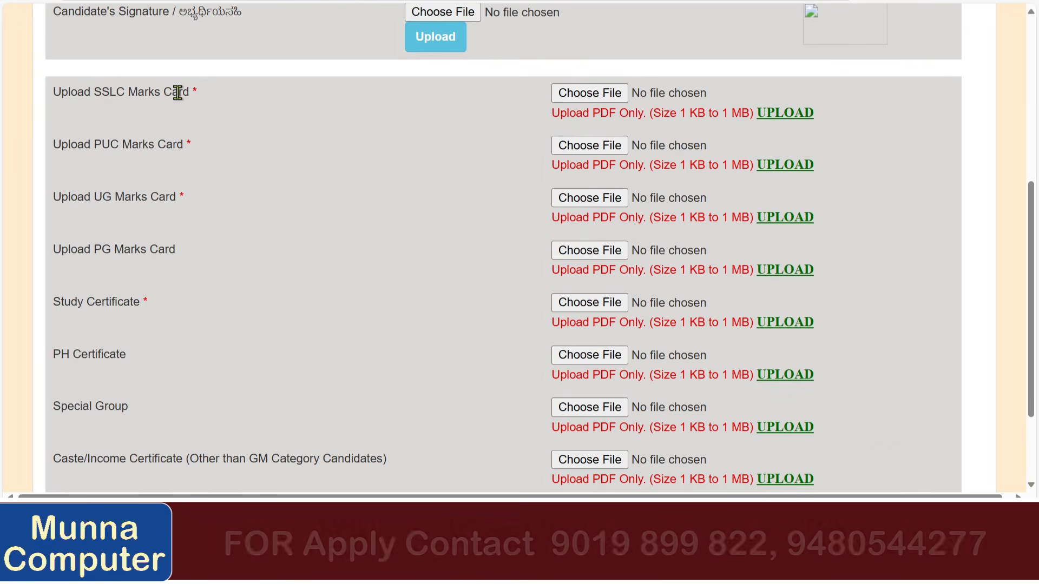
pyautogui.doubleClick(178, 92)
pyautogui.moveTo(119, 144); pyautogui.dragTo(216, 146)
pyautogui.scroll(-2, 216, 148)
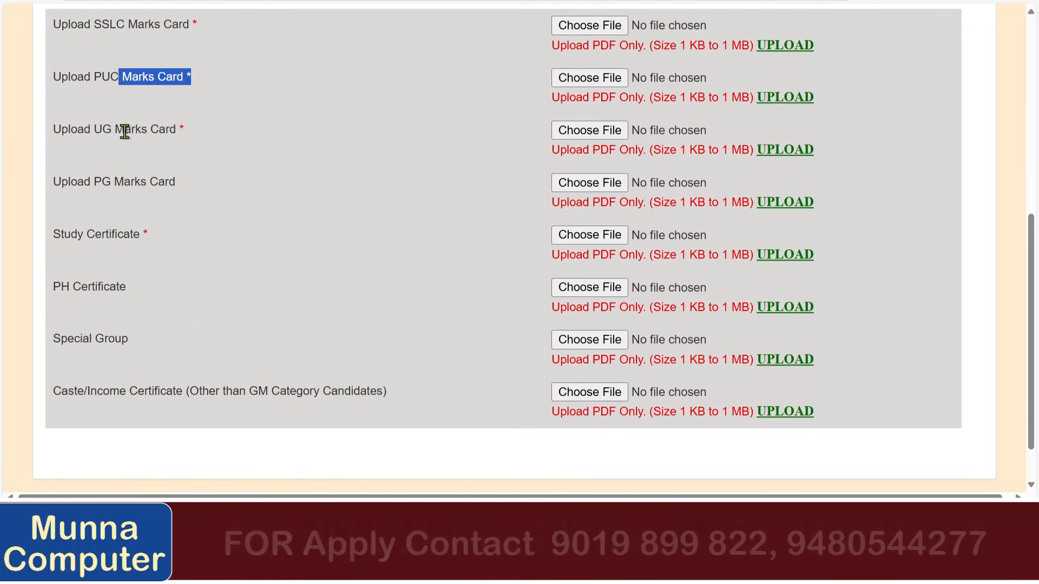
pyautogui.moveTo(125, 131); pyautogui.dragTo(204, 137)
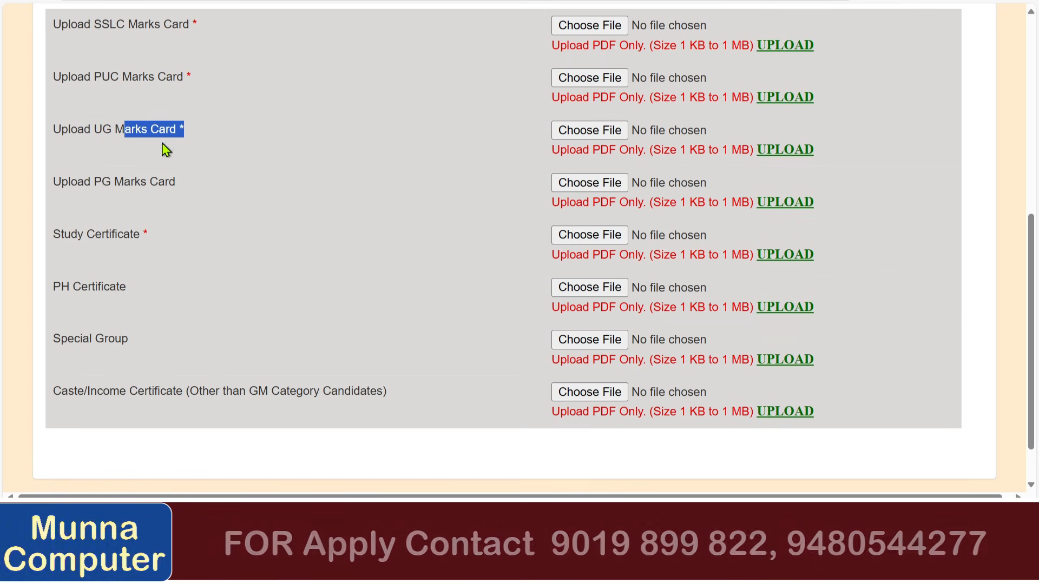
pyautogui.tripleClick(115, 181)
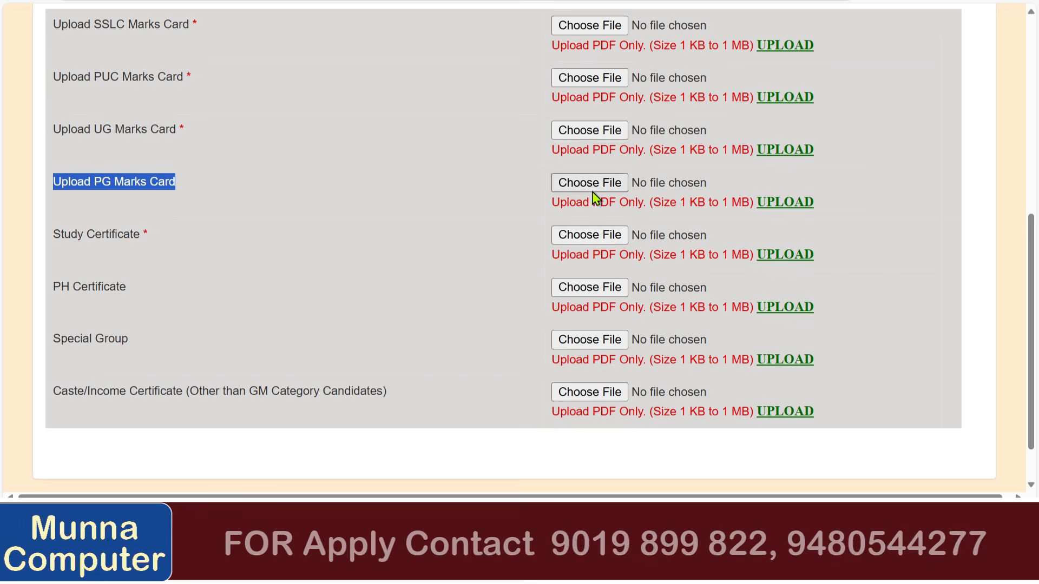
pyautogui.doubleClick(72, 233)
pyautogui.click(151, 249)
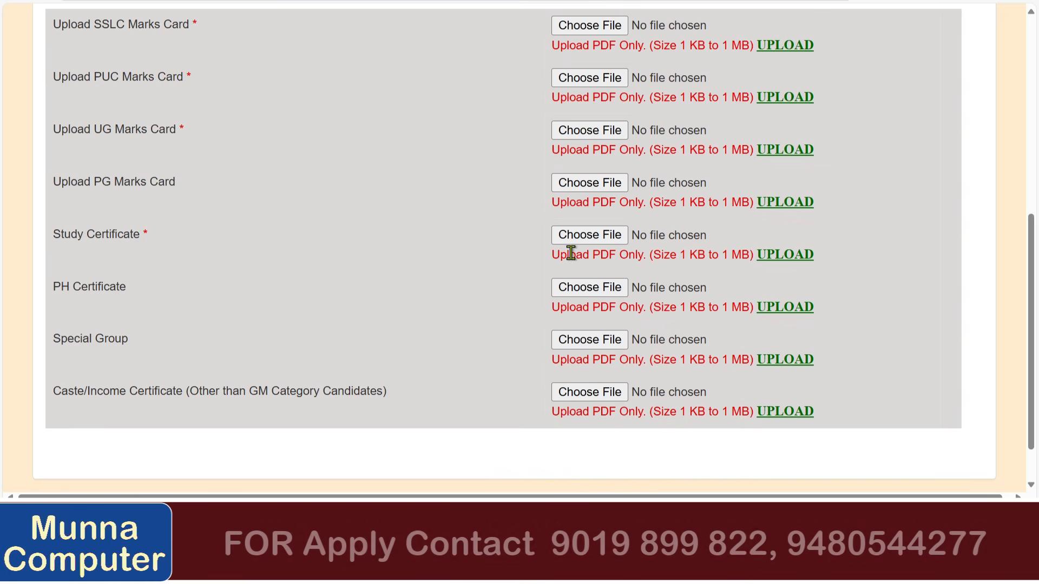
# Review the PH Certificate, Special Group and caste/income certificate upload rows.
pyautogui.scroll(-1, 389, 244)
pyautogui.doubleClick(85, 232)
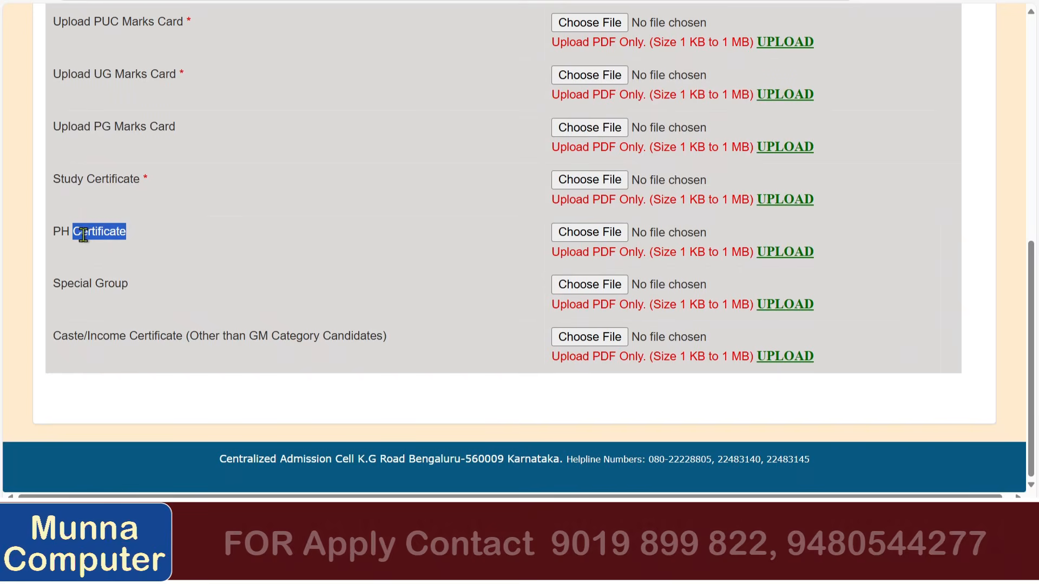
pyautogui.click(507, 243)
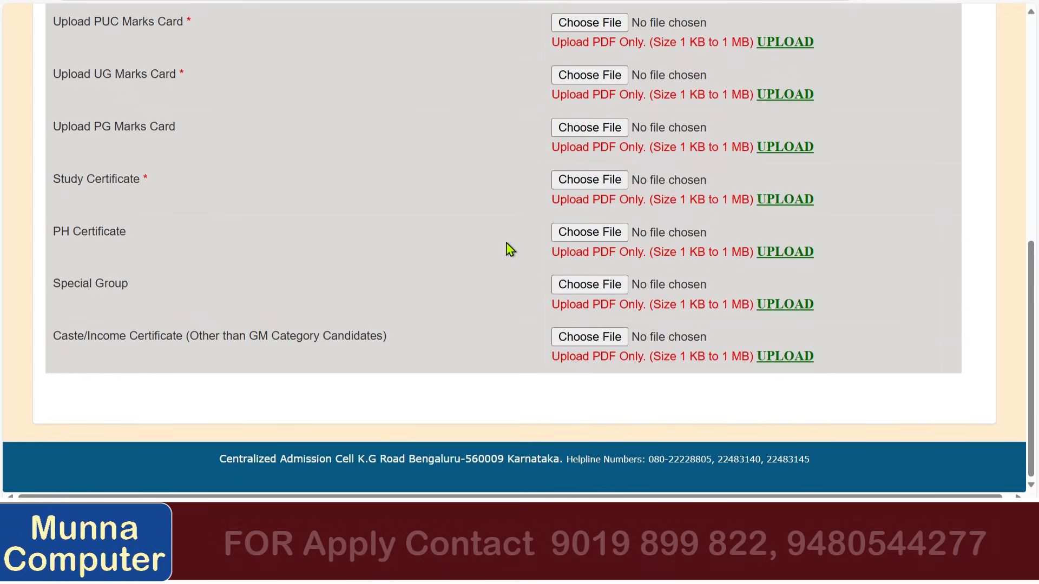
pyautogui.doubleClick(107, 288)
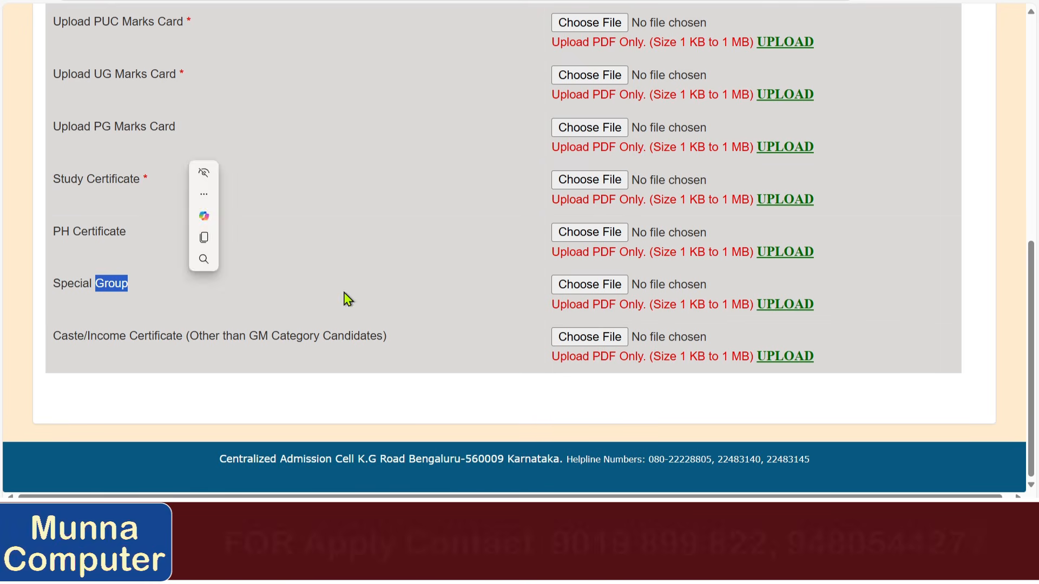
pyautogui.click(437, 276)
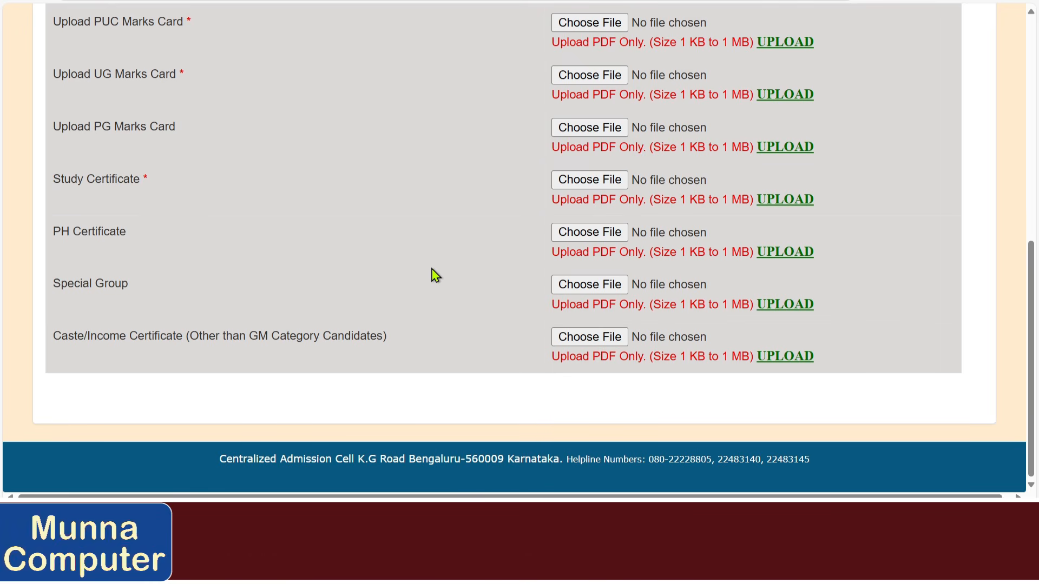
pyautogui.moveTo(78, 338); pyautogui.dragTo(327, 341)
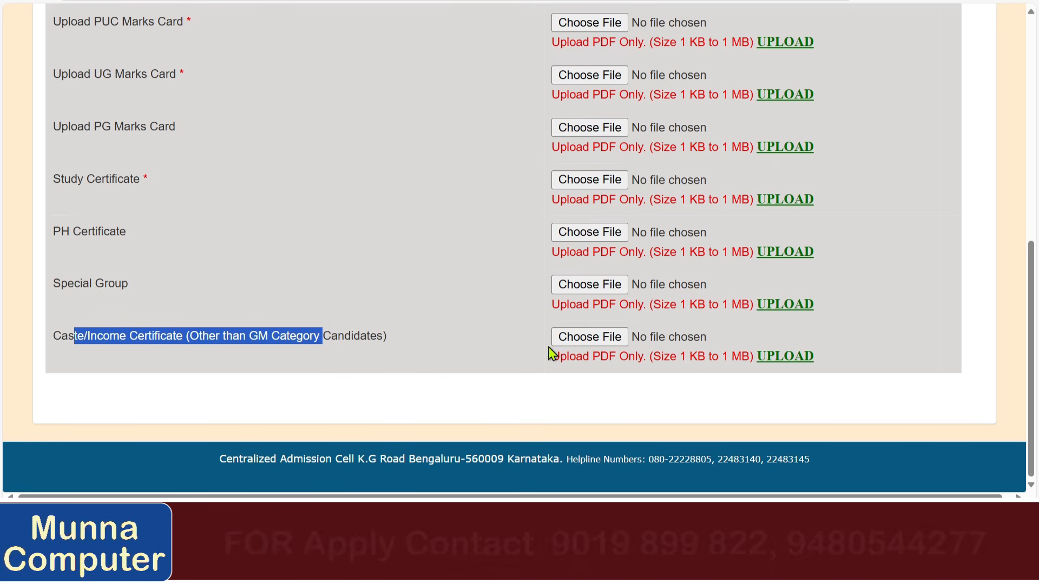
pyautogui.click(291, 336)
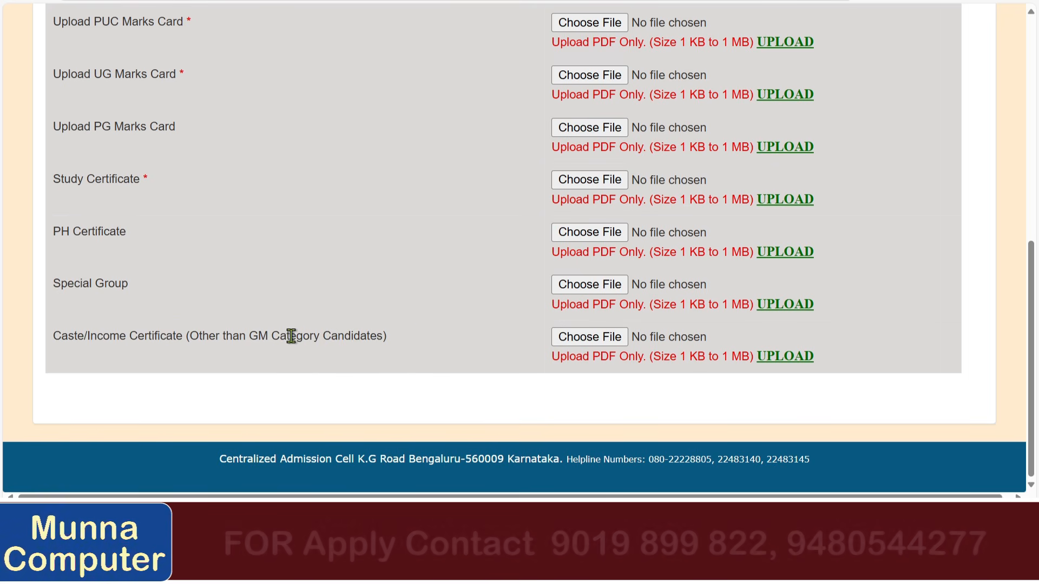
pyautogui.scroll(9, 287, 335)
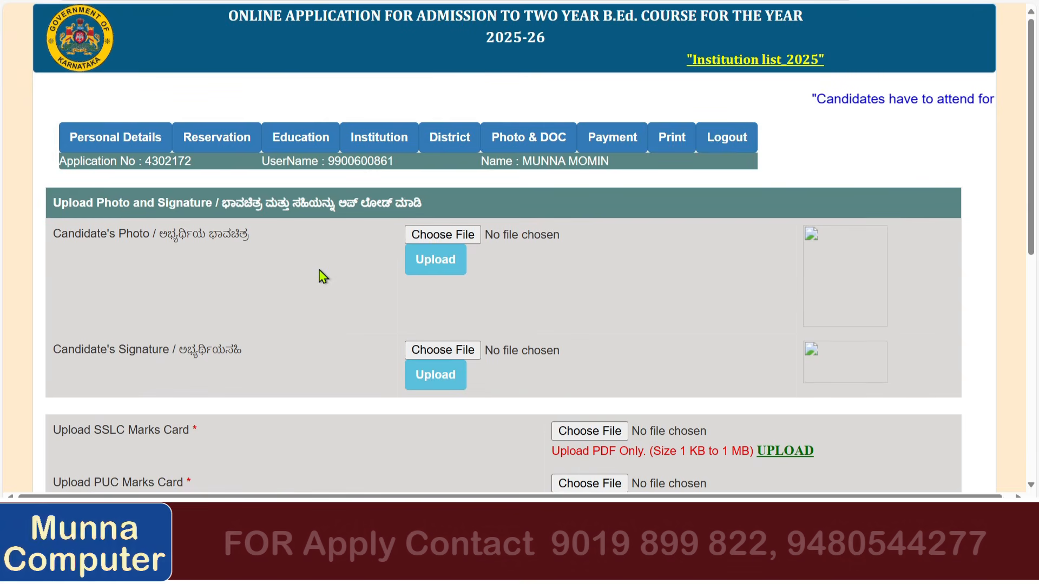
pyautogui.scroll(-1, 323, 277)
# Upload PASSPORT PHOTO from the DEMO PHOTO SIGN folder as the candidate's photo.
pyautogui.click(419, 170)
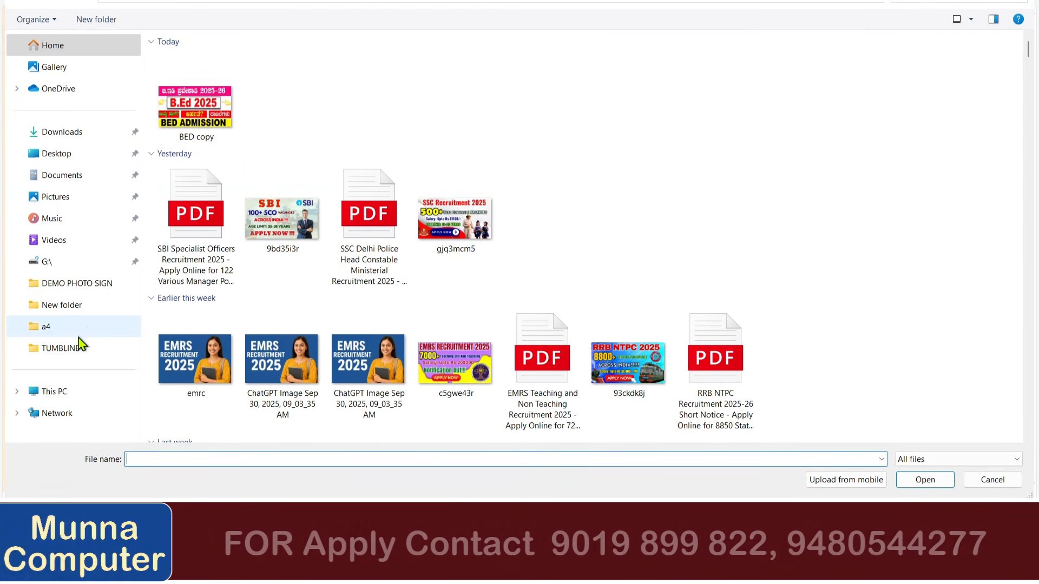
pyautogui.click(87, 285)
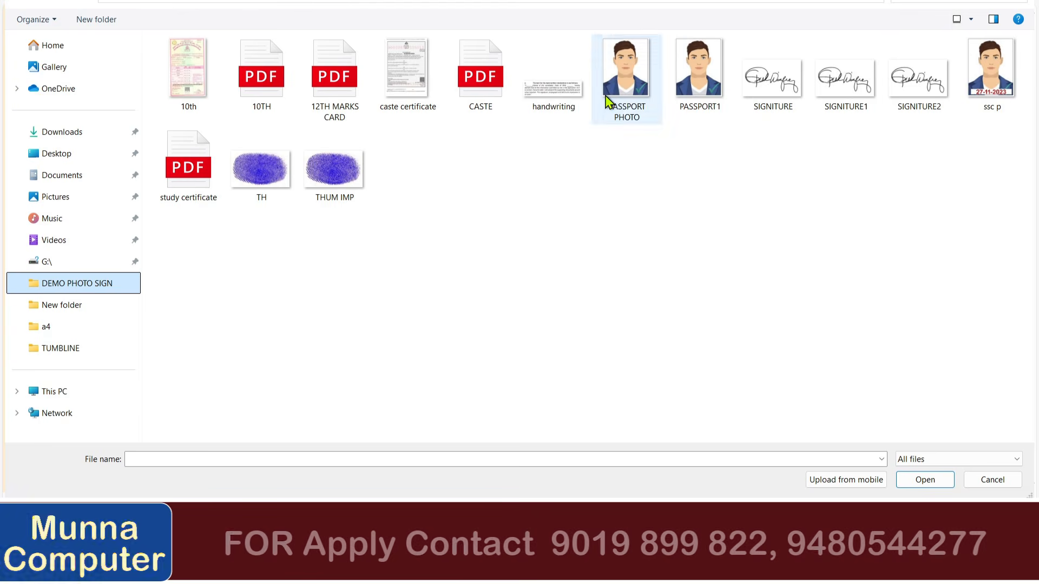
pyautogui.doubleClick(609, 101)
pyautogui.click(447, 206)
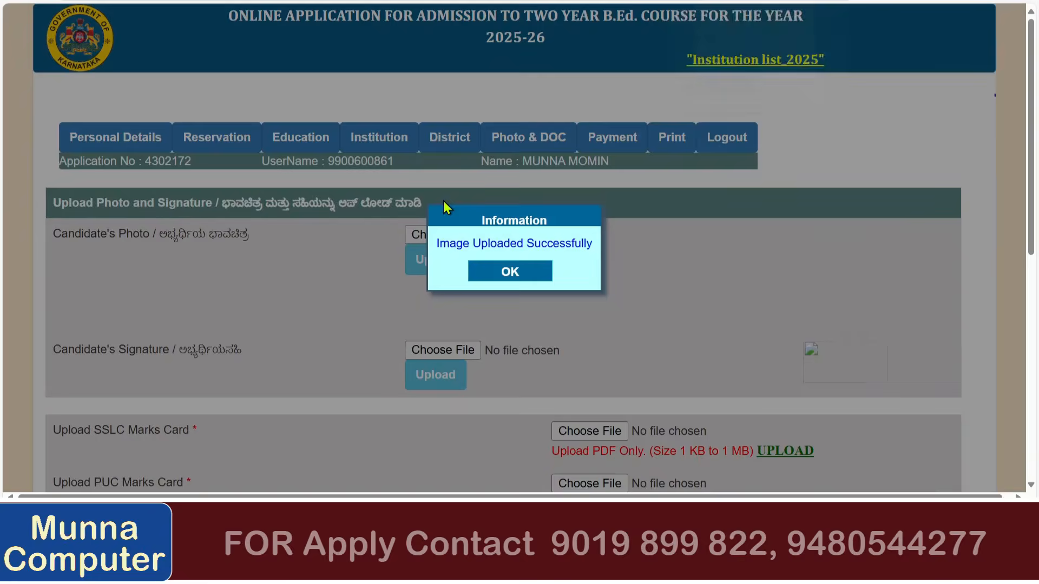
pyautogui.click(498, 273)
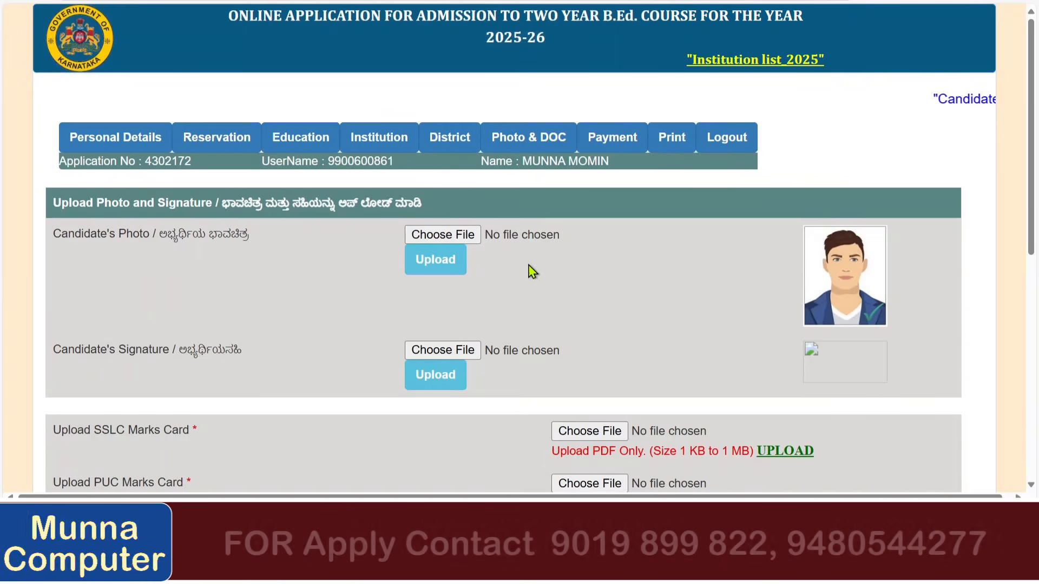
# Upload the SIGNITURE image as the candidate's signature.
pyautogui.click(442, 350)
pyautogui.doubleClick(786, 99)
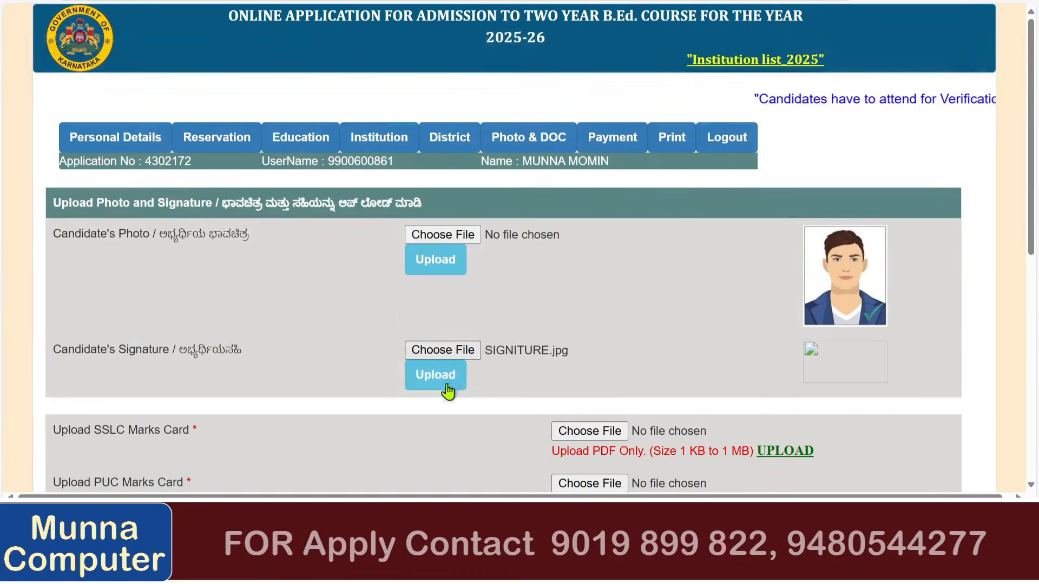
pyautogui.click(448, 388)
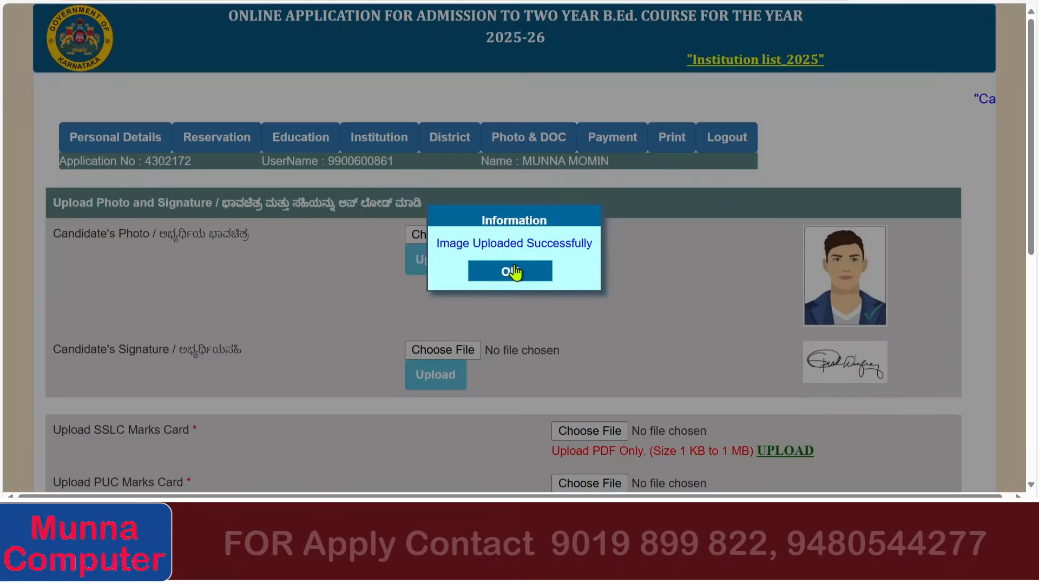
pyautogui.click(515, 272)
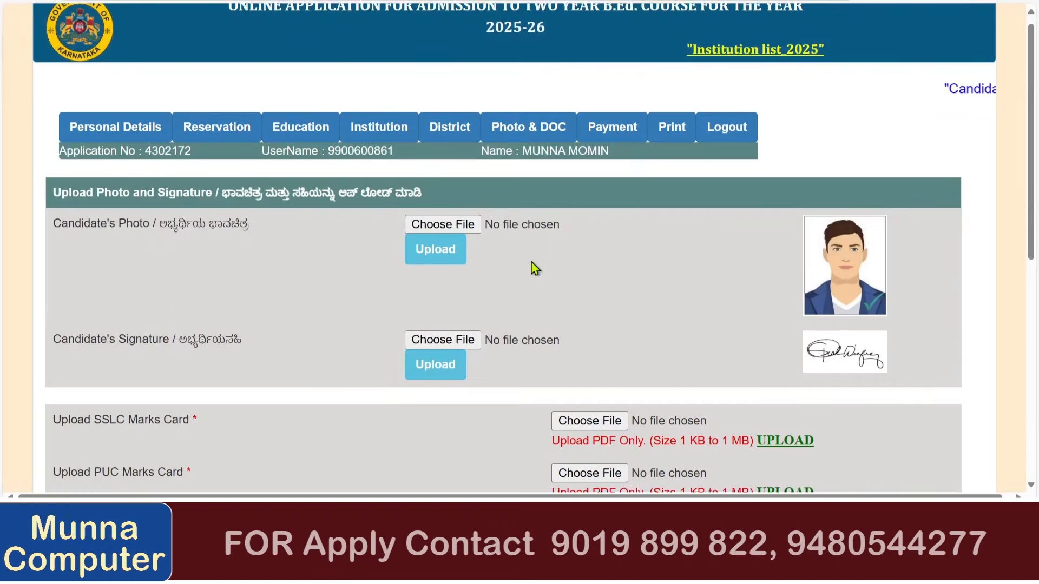
# Upload the 10TH PDF as the SSLC marks card.
pyautogui.scroll(-3, 535, 267)
pyautogui.click(563, 229)
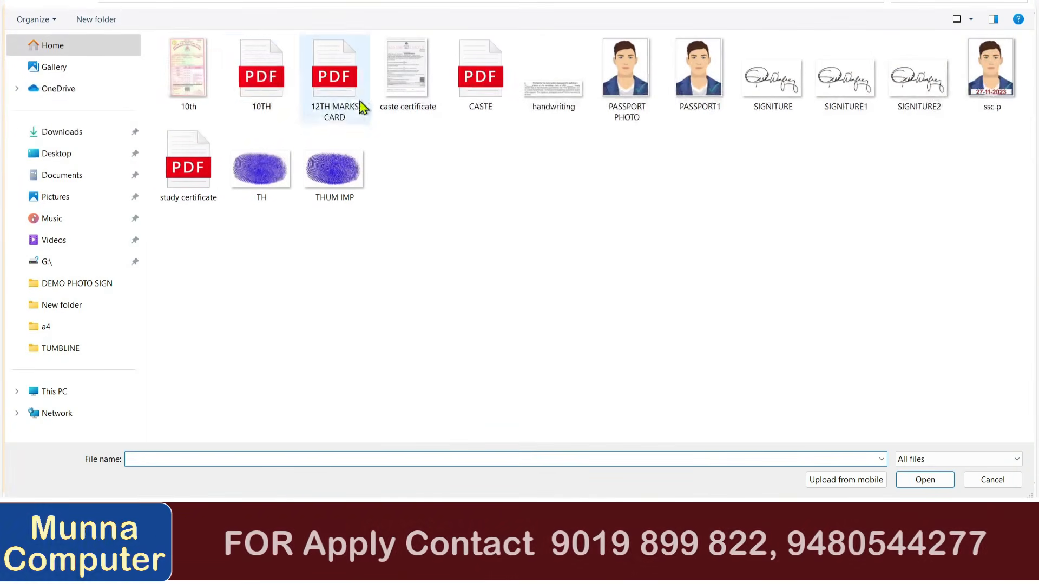
pyautogui.doubleClick(261, 76)
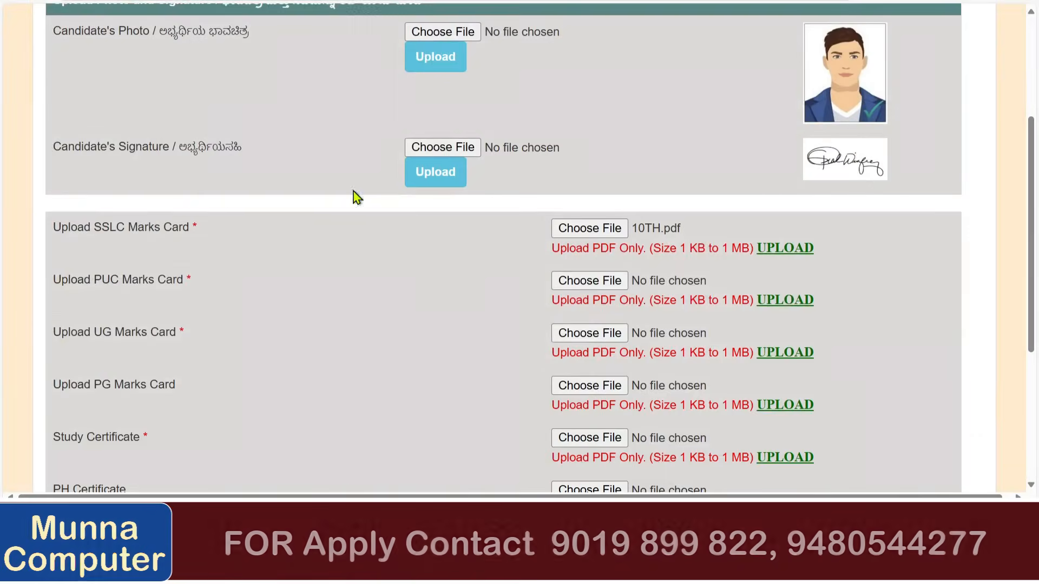
pyautogui.click(606, 284)
pyautogui.doubleClick(336, 108)
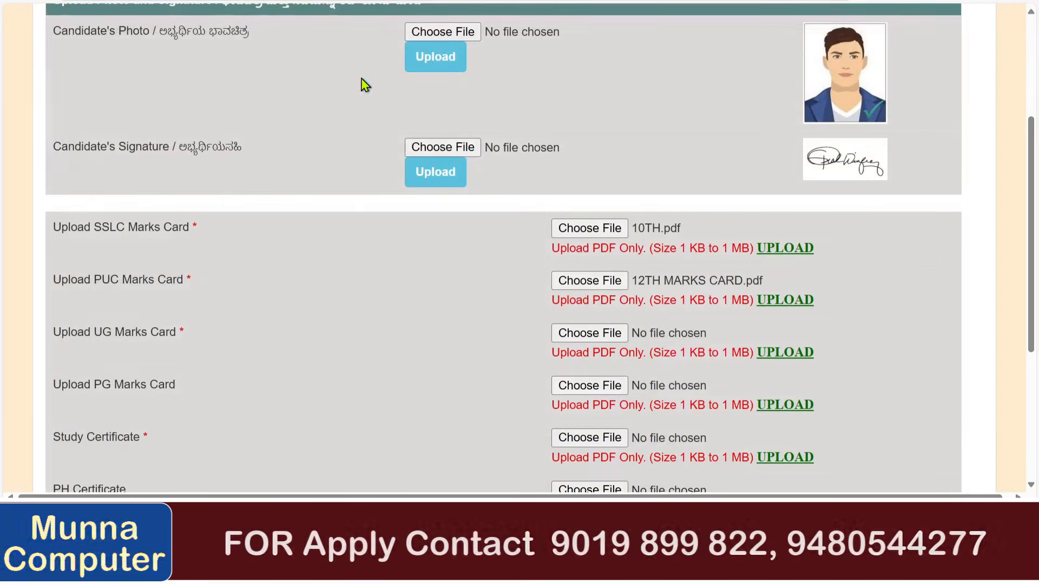
pyautogui.click(799, 261)
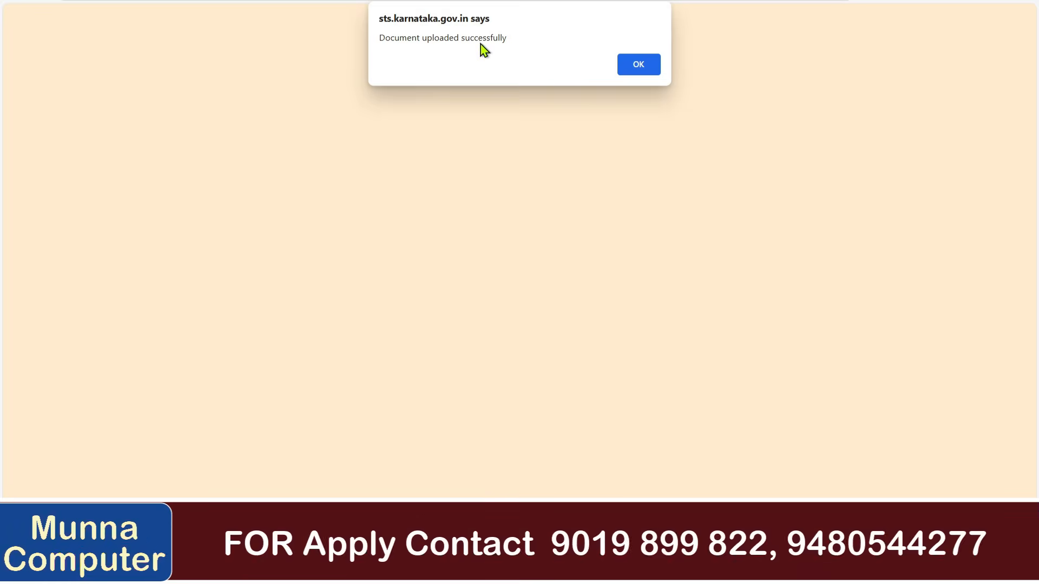
pyautogui.click(625, 67)
# Upload the 12TH MARKS CARD PDF for the PUC row.
pyautogui.scroll(-4, 638, 149)
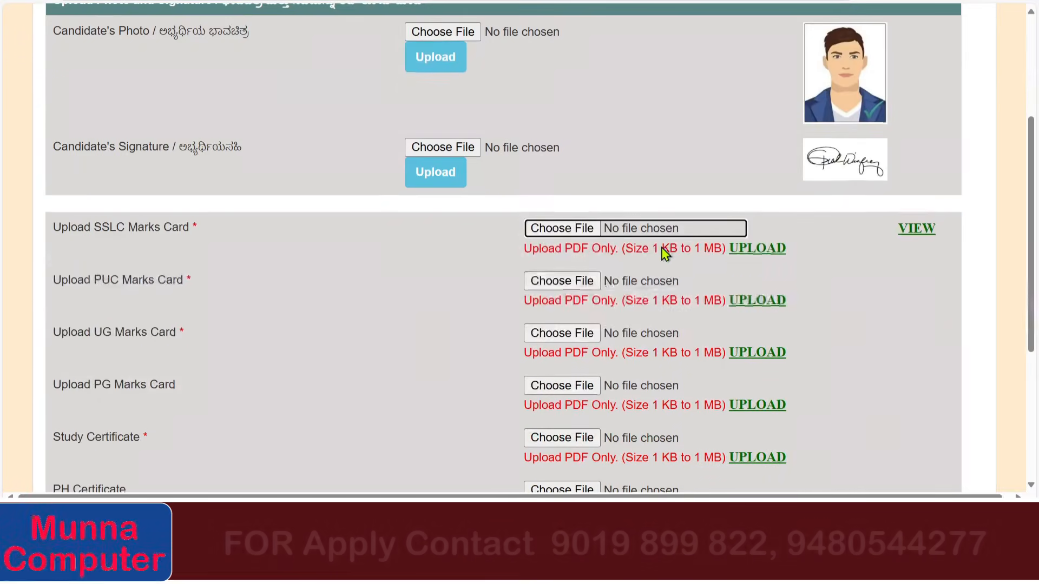
pyautogui.click(562, 281)
pyautogui.doubleClick(371, 86)
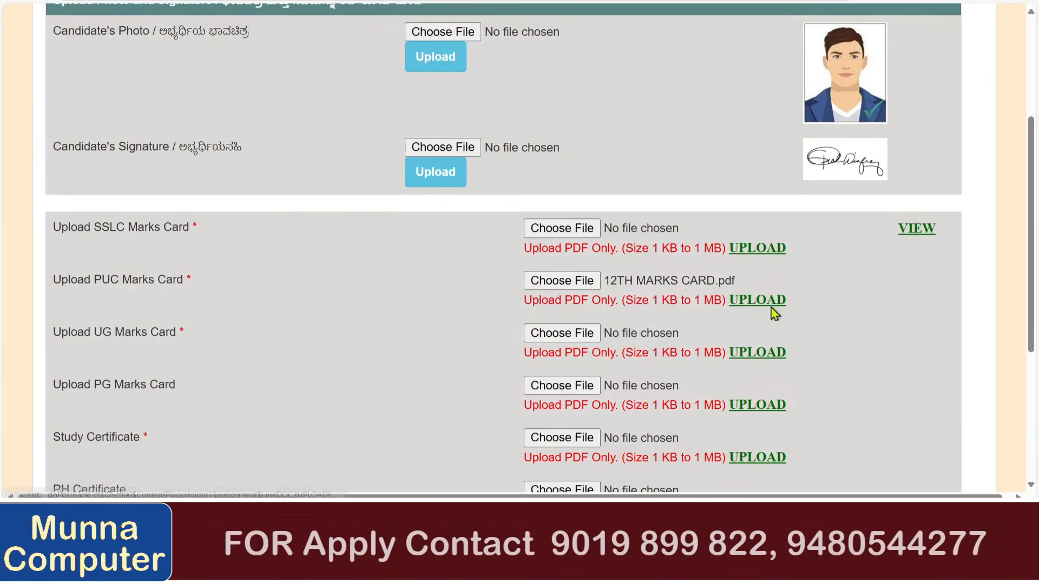
pyautogui.click(770, 301)
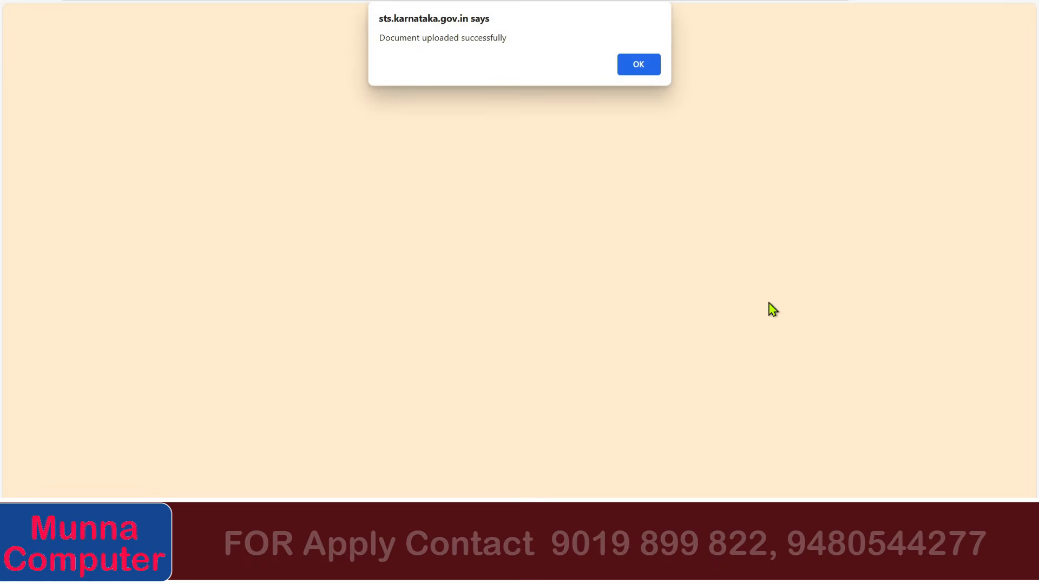
pyautogui.click(657, 64)
pyautogui.scroll(-5, 528, 220)
# Upload the 12TH MARKS CARD file as the UG marks card.
pyautogui.click(536, 201)
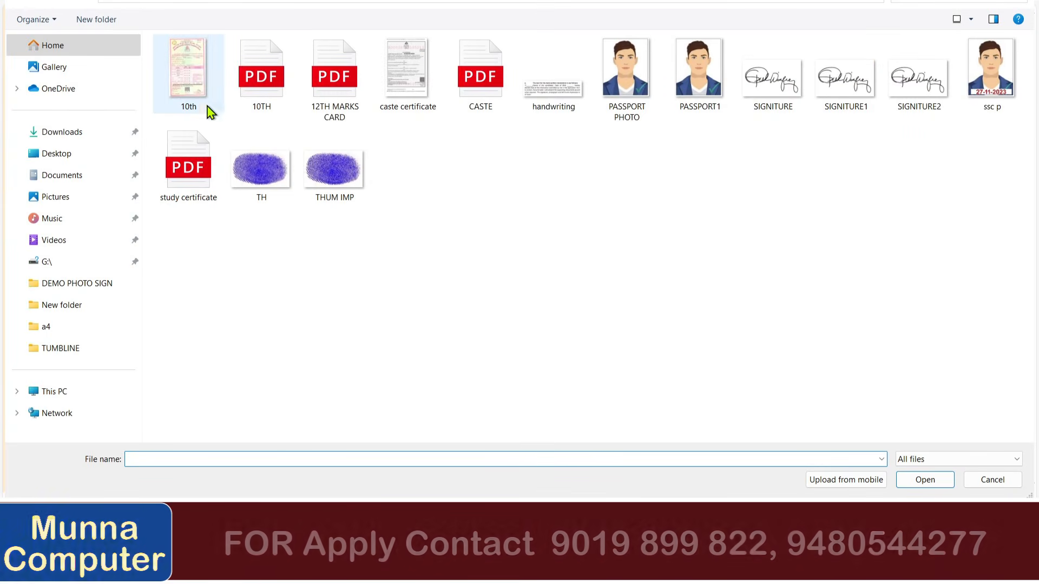
pyautogui.click(322, 99)
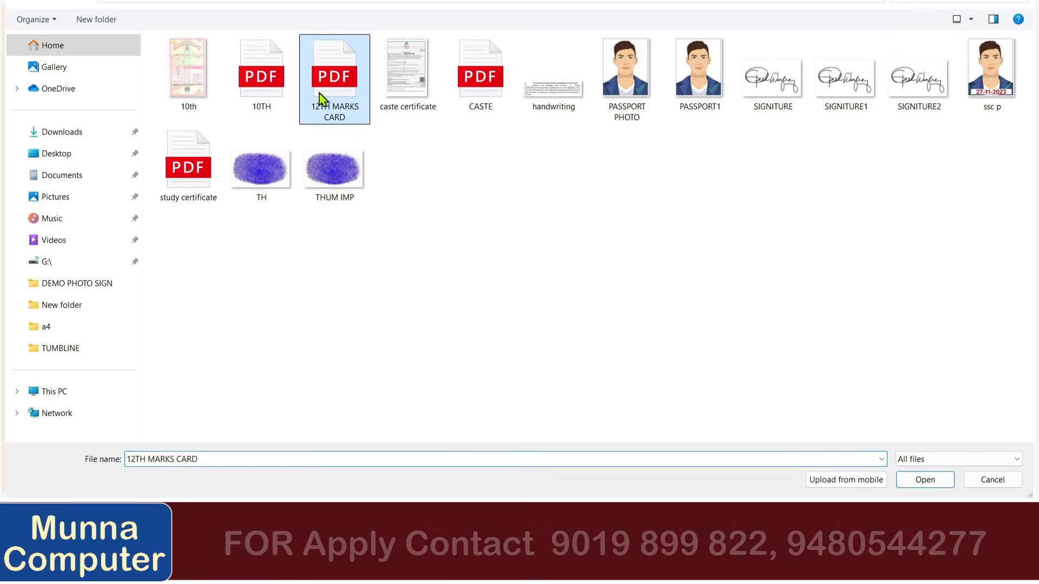
pyautogui.doubleClick(322, 99)
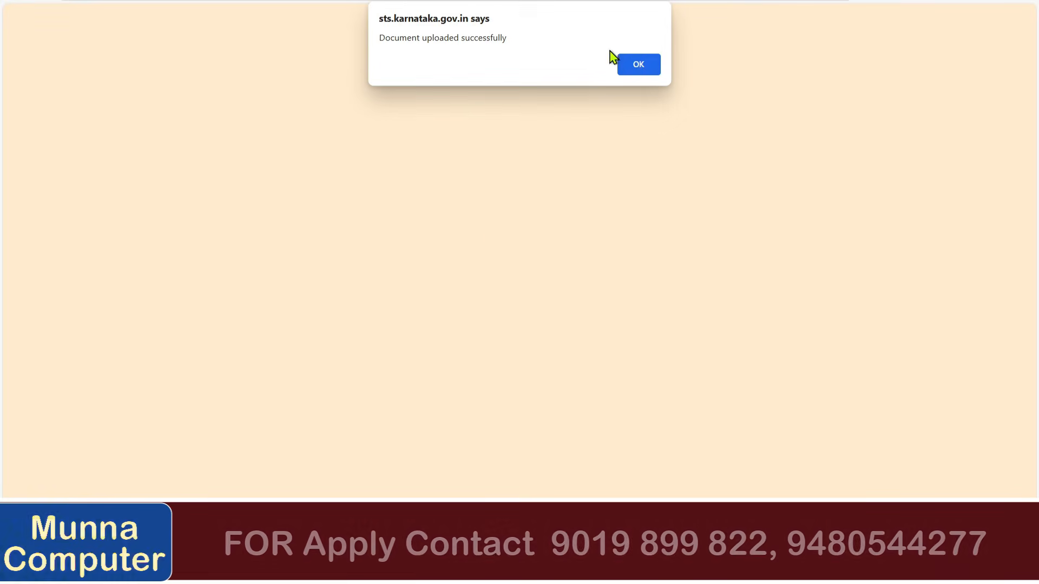
pyautogui.click(619, 61)
# Upload the CASTE PDF as the study certificate and dismiss the success message.
pyautogui.scroll(-8, 379, 216)
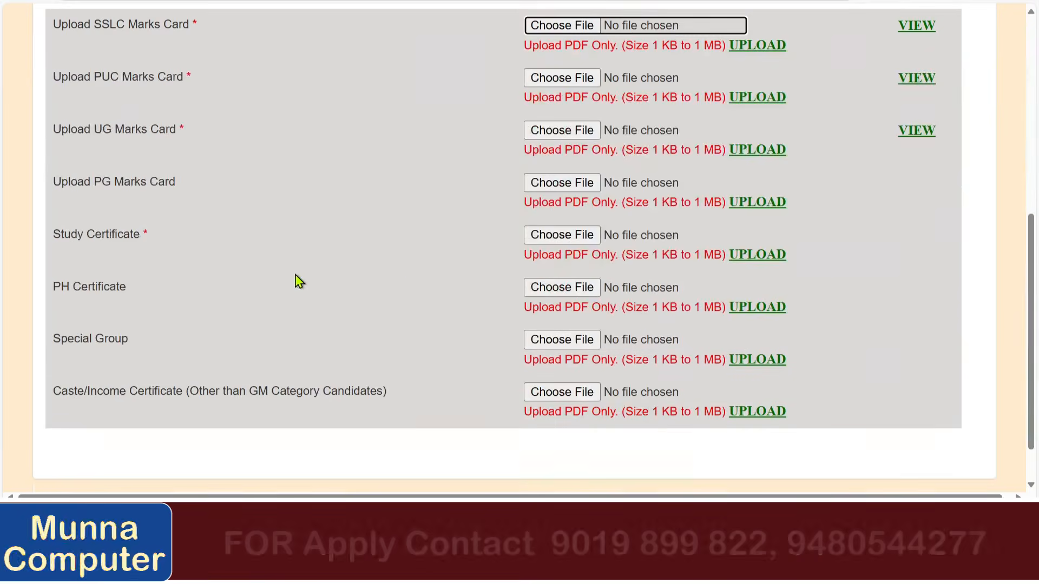
pyautogui.moveTo(95, 234); pyautogui.dragTo(251, 231)
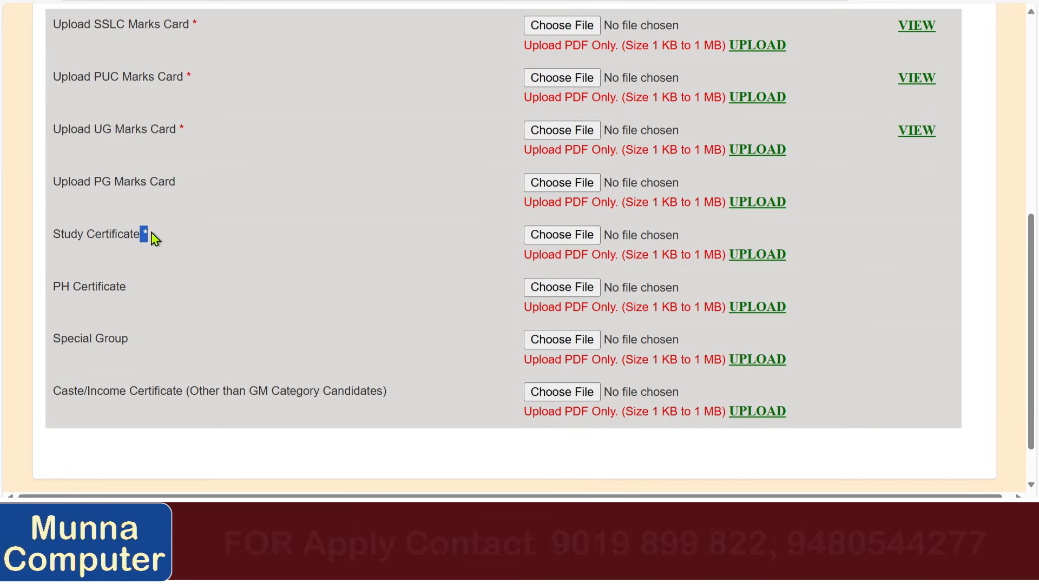
pyautogui.click(578, 239)
pyautogui.click(476, 92)
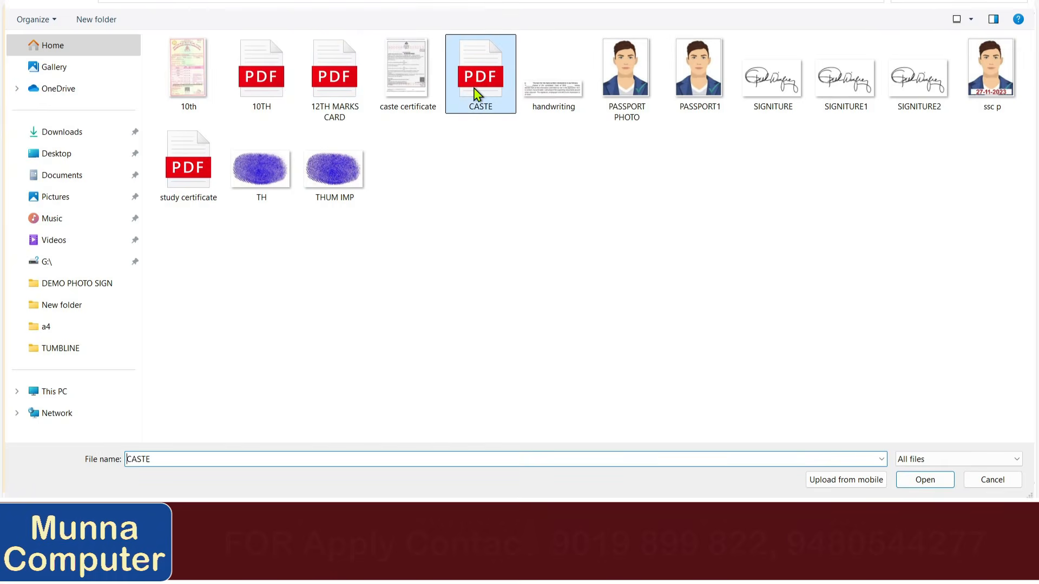
pyautogui.doubleClick(476, 92)
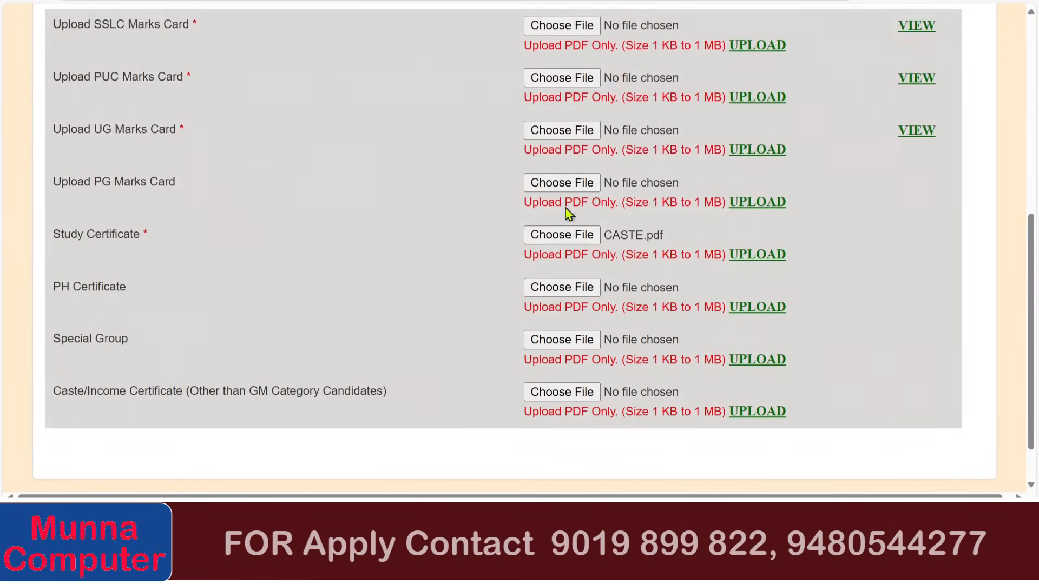
pyautogui.click(741, 250)
pyautogui.press('Return')
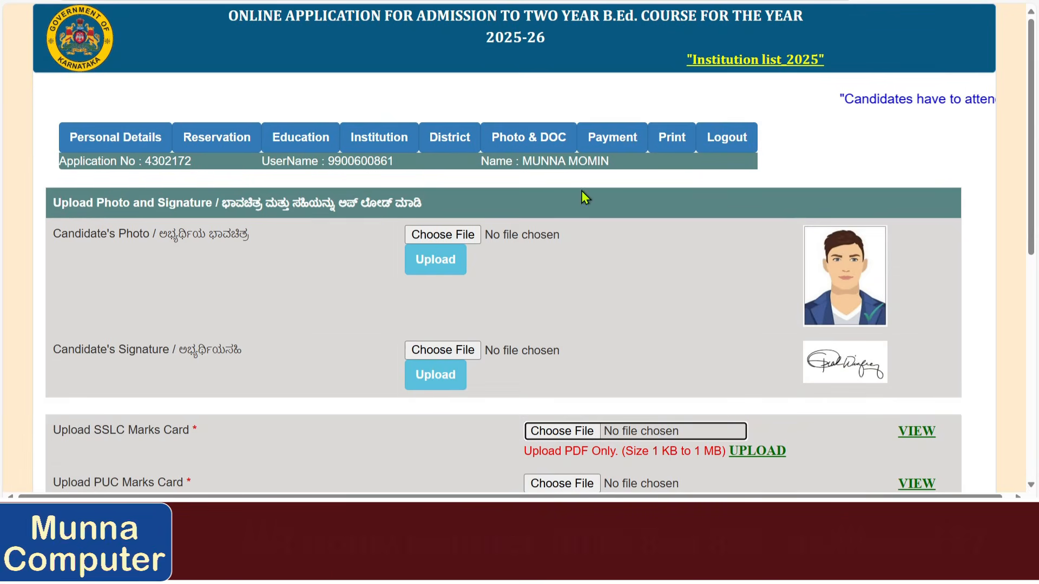
# Check the fee payment page against the photo and document uploads section.
pyautogui.click(612, 142)
pyautogui.scroll(-1, 390, 265)
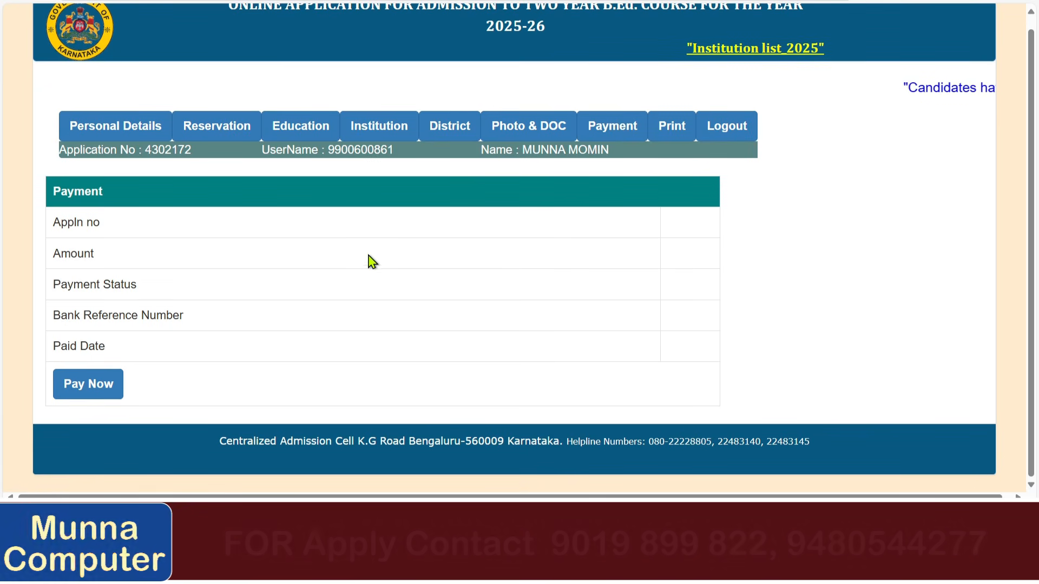
pyautogui.click(532, 133)
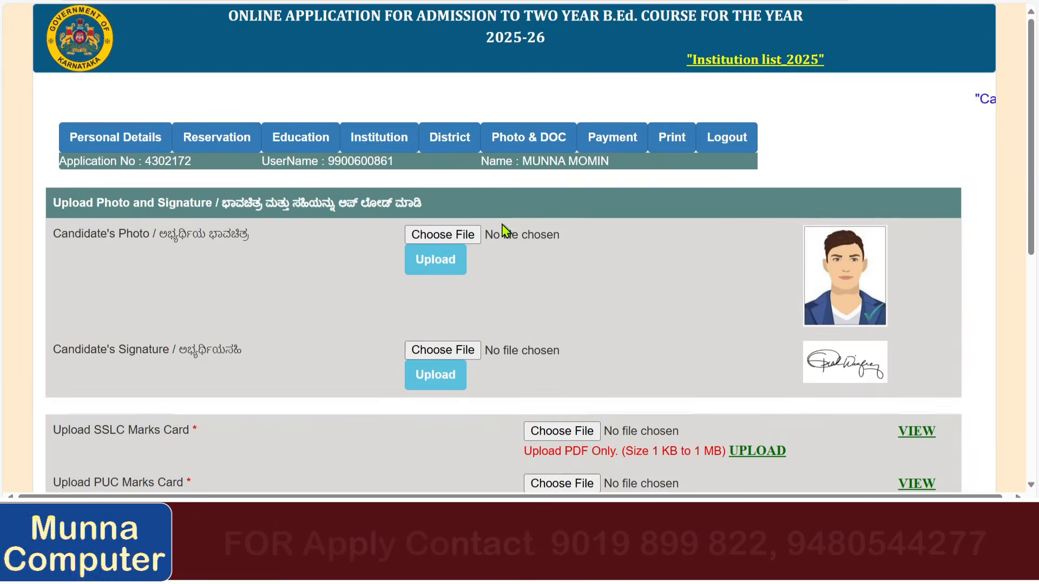
pyautogui.scroll(-8, 501, 232)
pyautogui.scroll(7, 504, 230)
pyautogui.scroll(1, 506, 232)
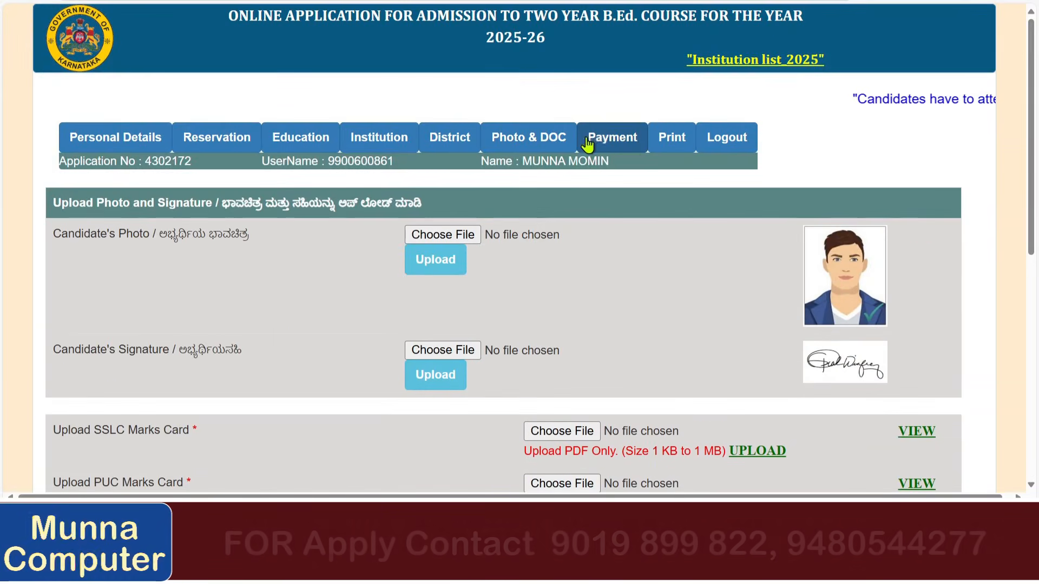
pyautogui.click(603, 139)
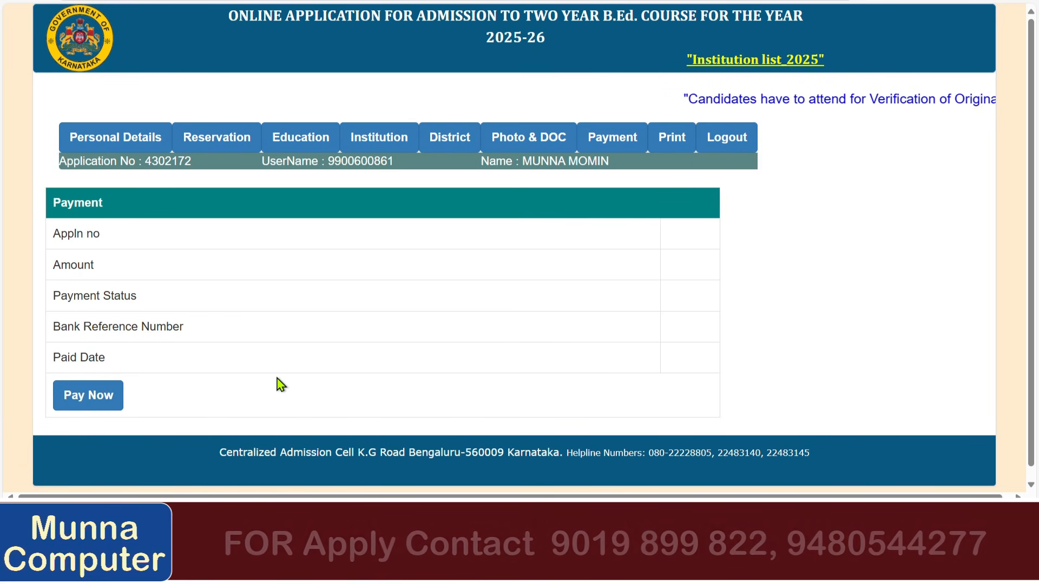
# Review the personal, reservation, educational, institution and district preference details.
pyautogui.click(131, 131)
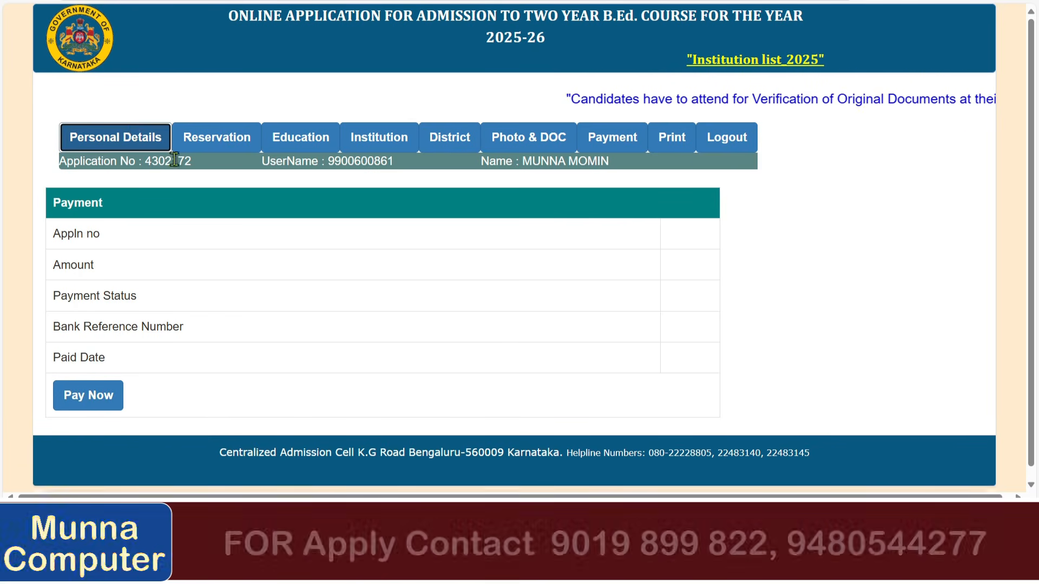
pyautogui.scroll(-3, 314, 340)
pyautogui.scroll(-5, 313, 341)
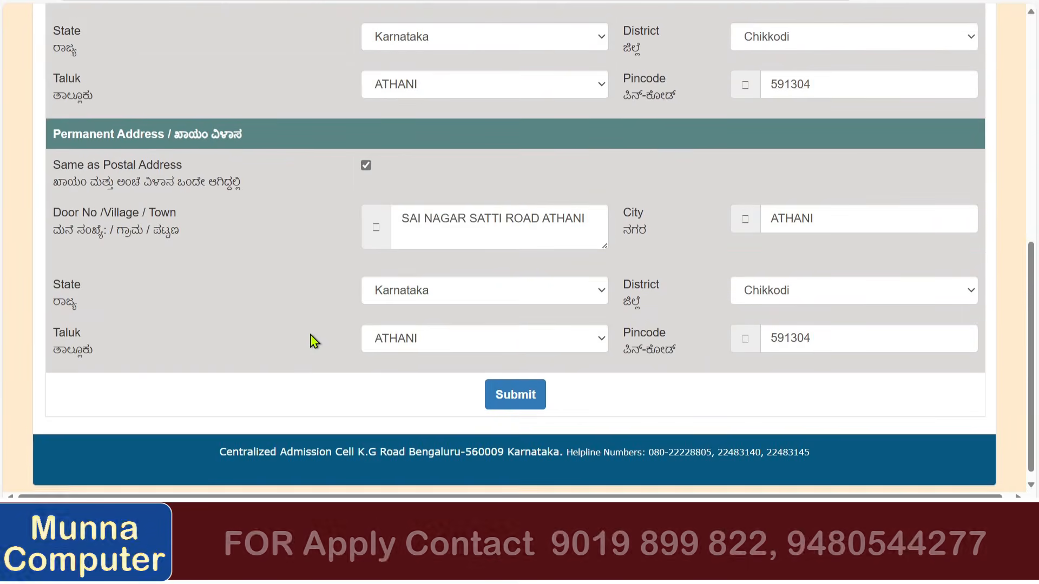
pyautogui.scroll(7, 311, 341)
pyautogui.click(226, 72)
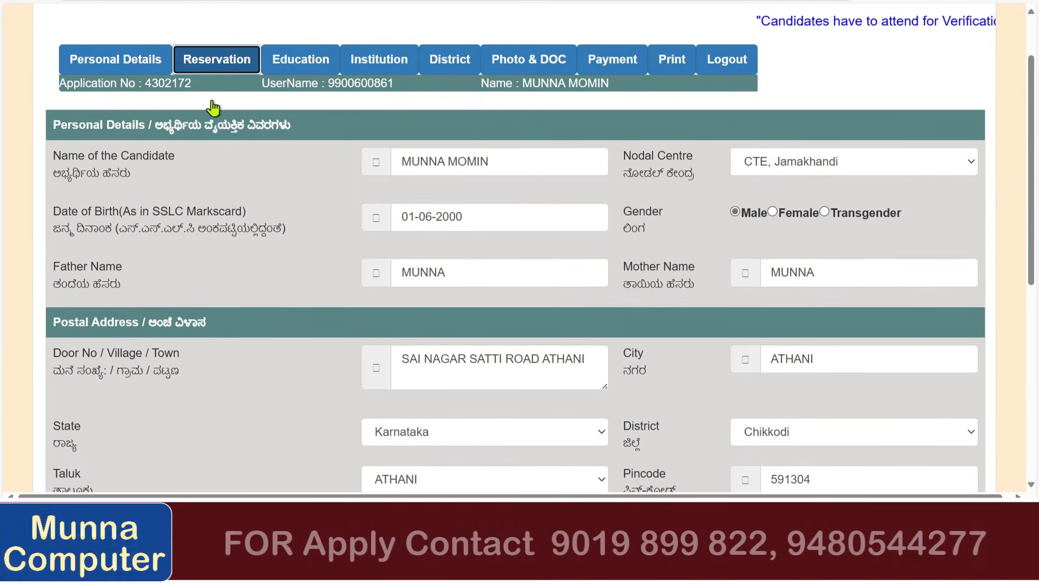
pyautogui.scroll(-6, 223, 289)
pyautogui.scroll(8, 221, 287)
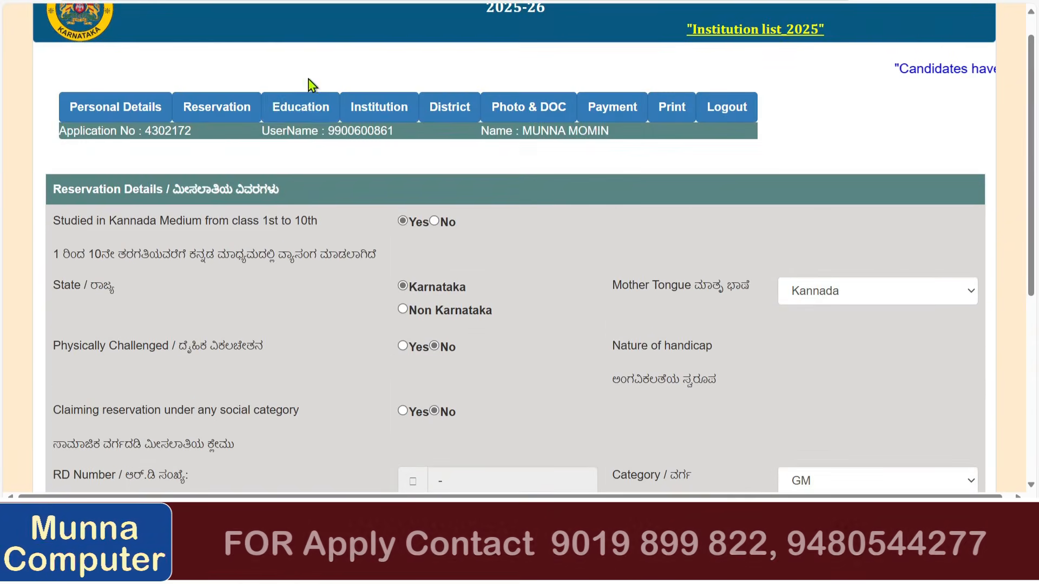
pyautogui.click(297, 111)
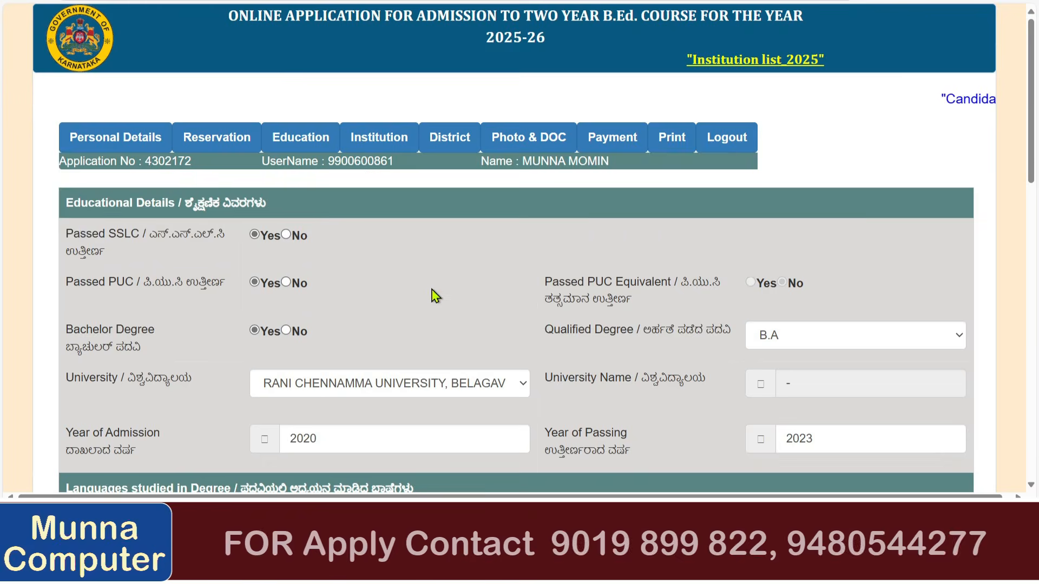
pyautogui.scroll(-10, 436, 296)
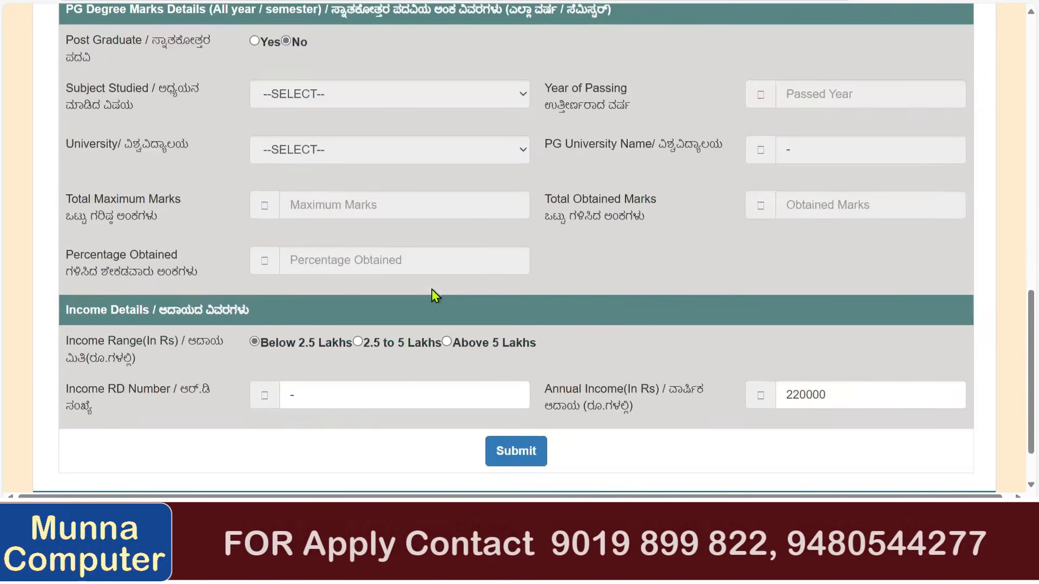
pyautogui.scroll(10, 431, 289)
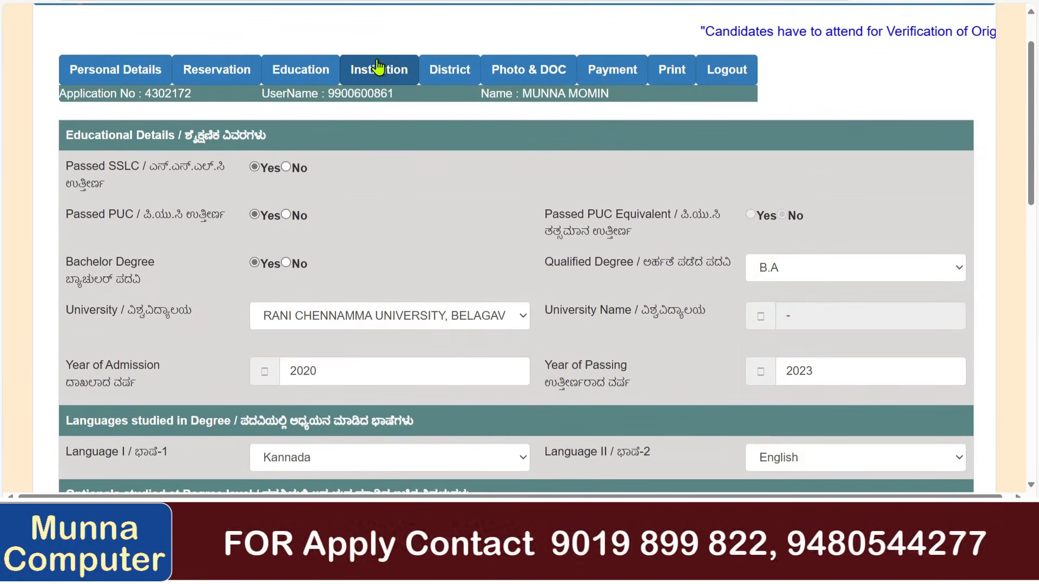
pyautogui.click(378, 68)
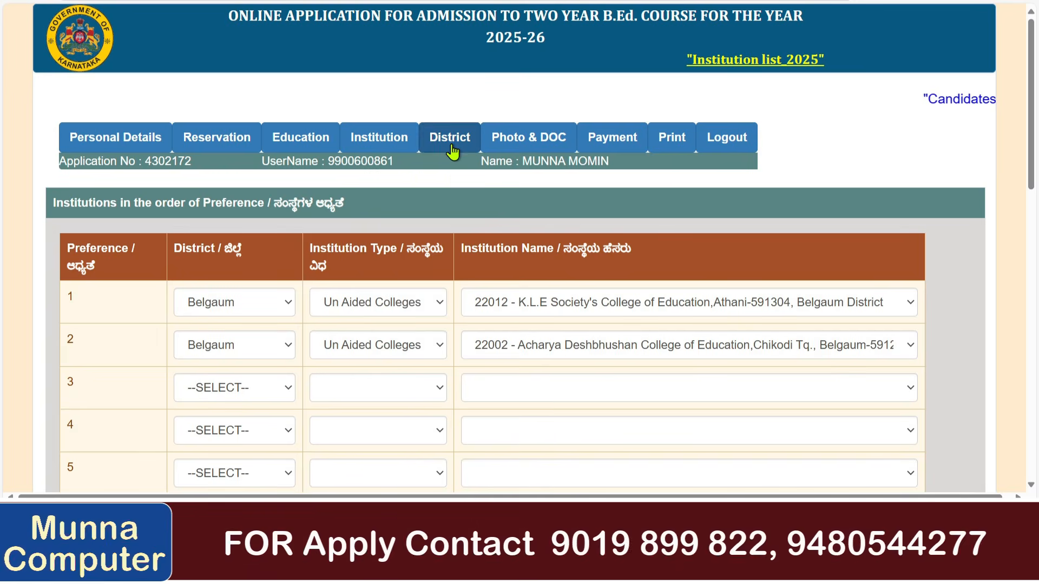
pyautogui.click(452, 150)
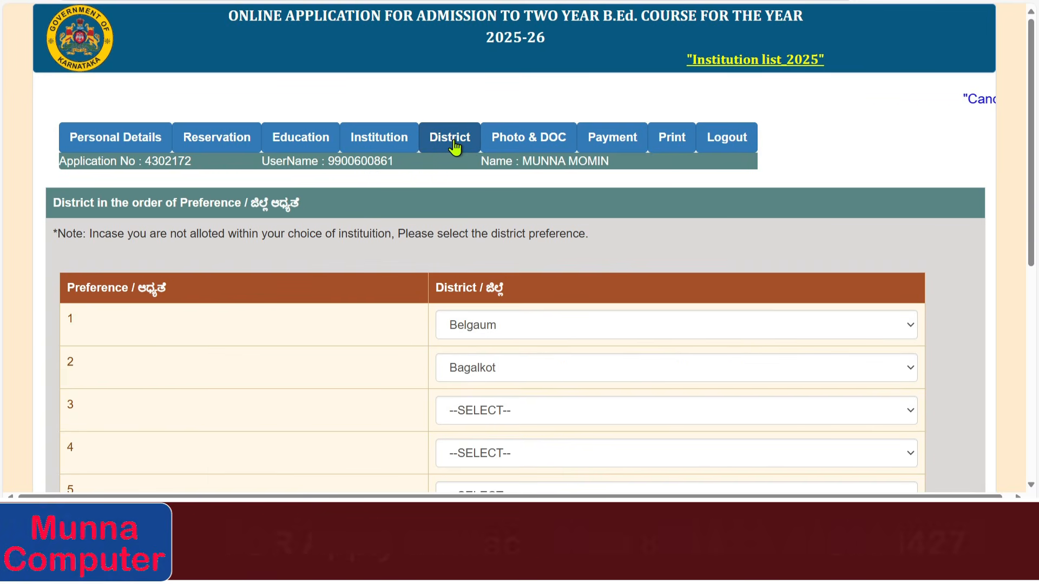
# Recheck the uploaded photo and documents, then start the online payment of the 300 INR fee.
pyautogui.click(504, 143)
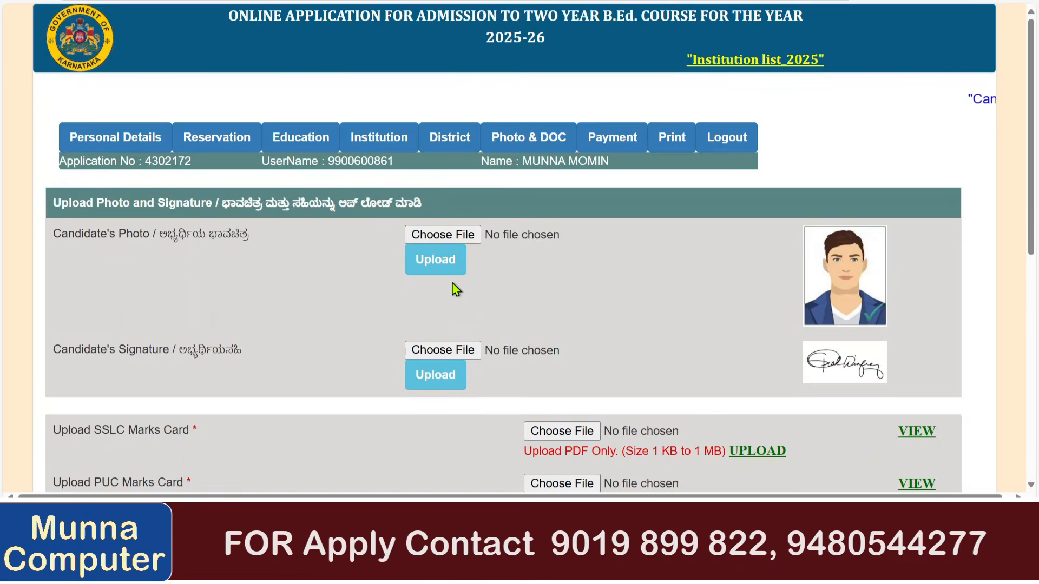
pyautogui.scroll(-5, 453, 290)
pyautogui.scroll(5, 452, 290)
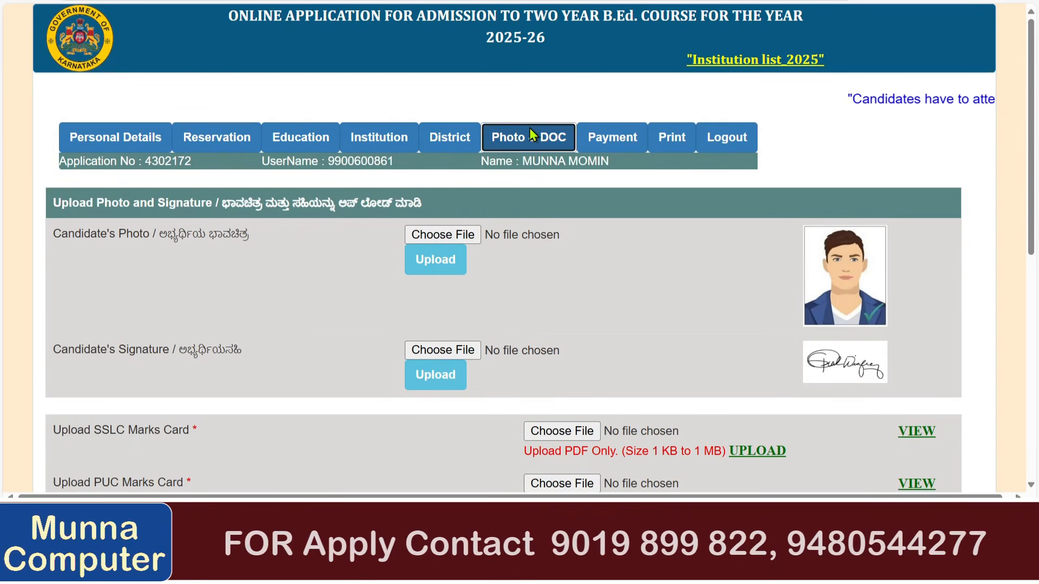
pyautogui.click(607, 141)
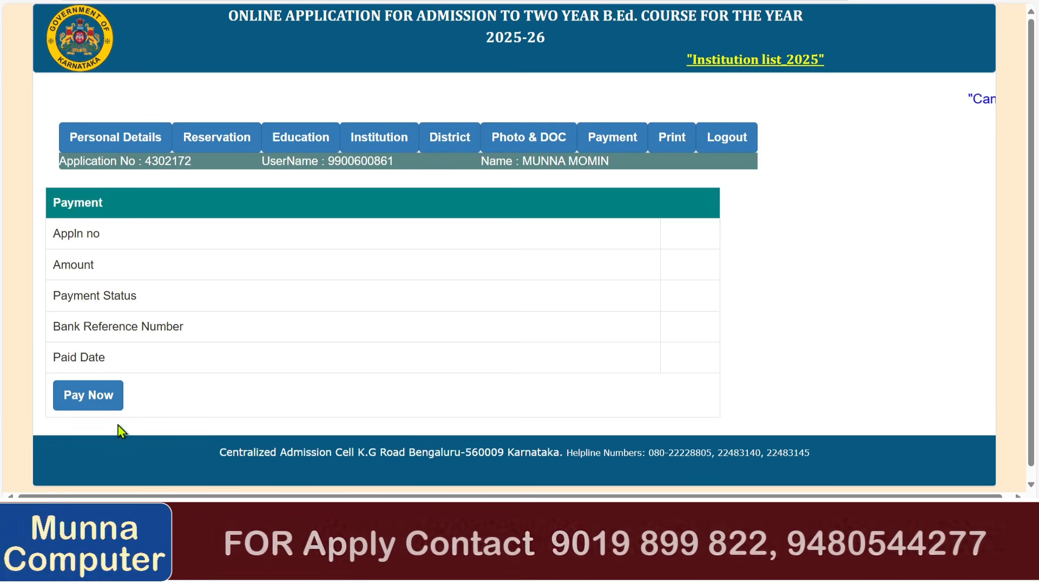
pyautogui.click(103, 403)
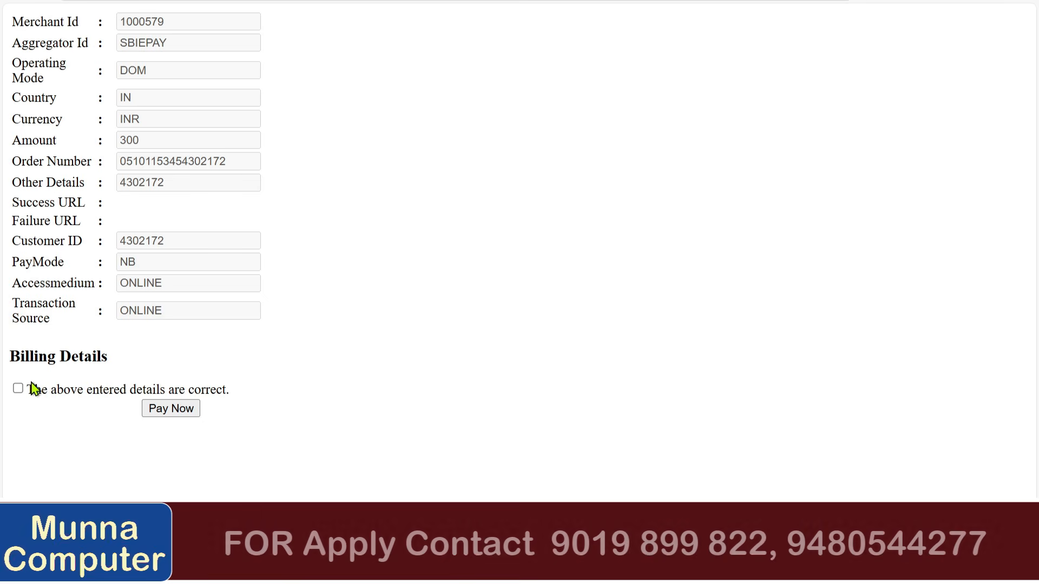
# Go to SBI ePay and choose SBI Branch Payment for the 300.00 INR fee.
pyautogui.click(181, 409)
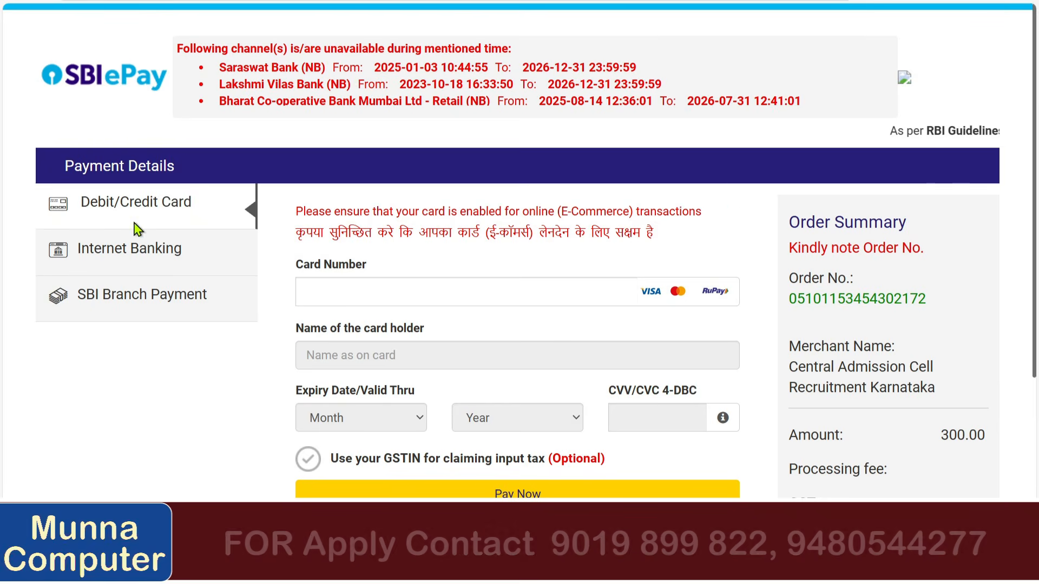
pyautogui.scroll(-3, 373, 215)
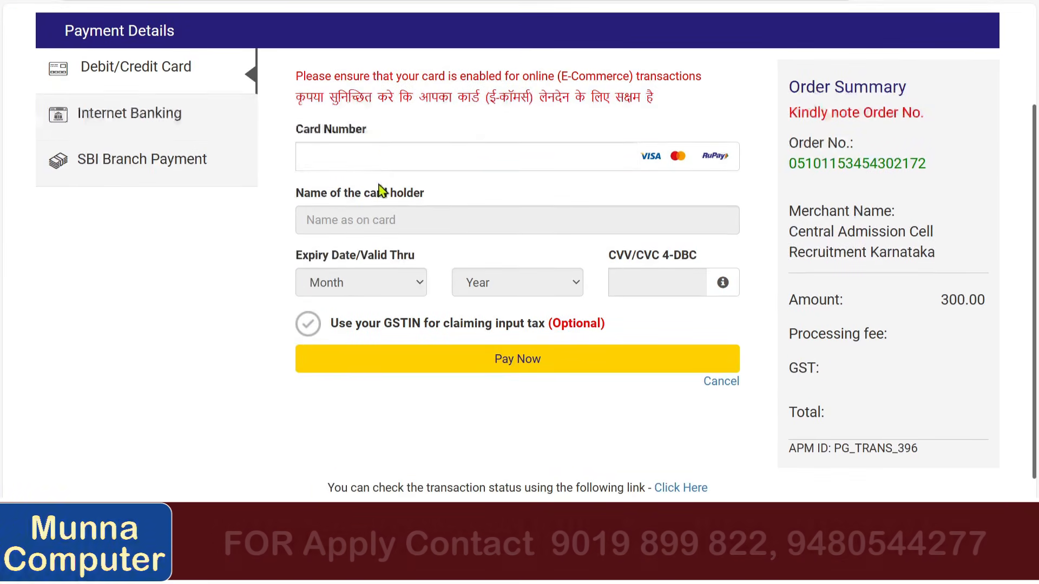
pyautogui.click(382, 157)
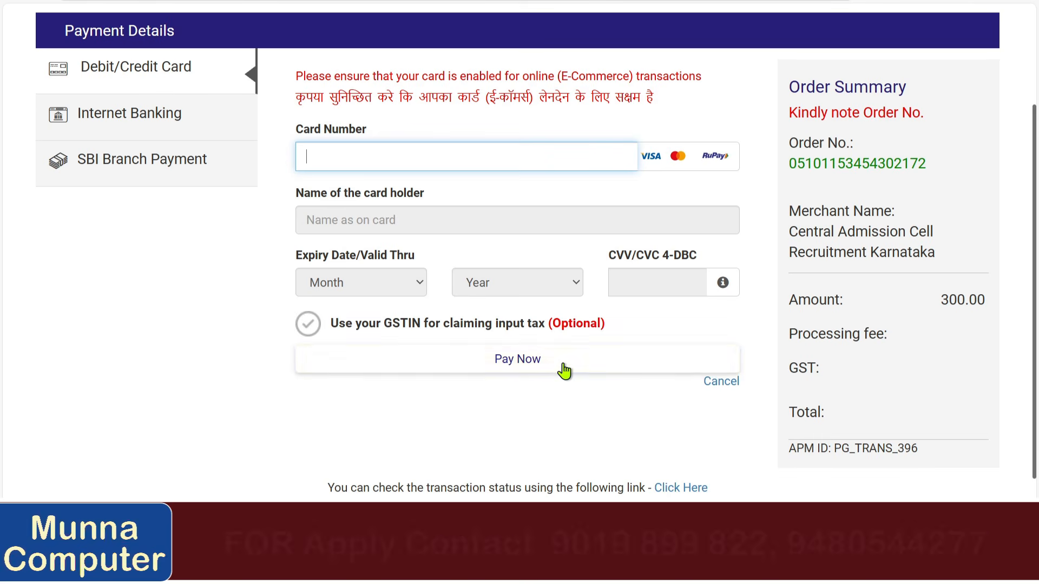
pyautogui.click(178, 172)
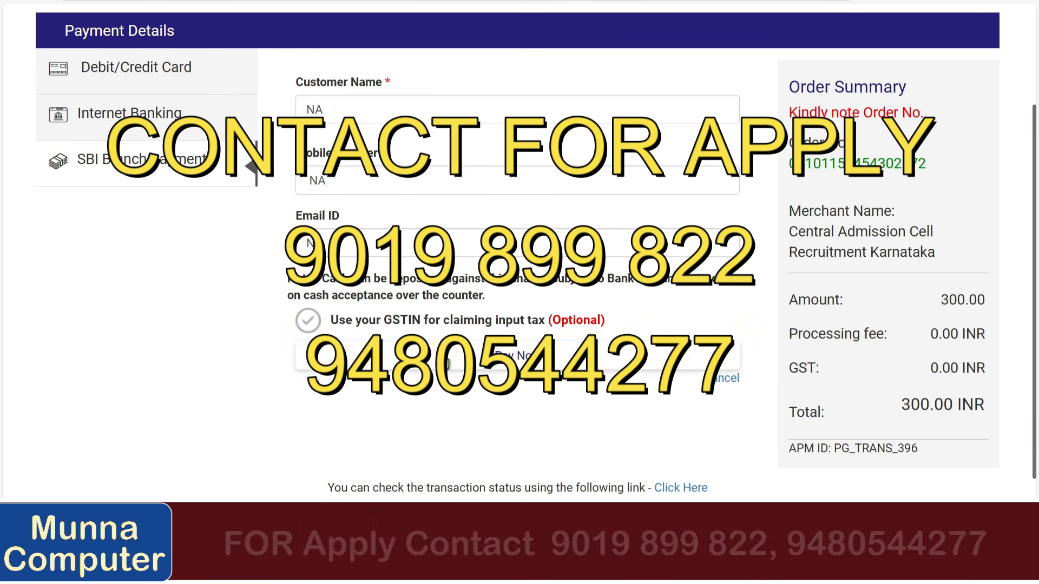
pyautogui.scroll(1, 430, 360)
pyautogui.scroll(1, 447, 364)
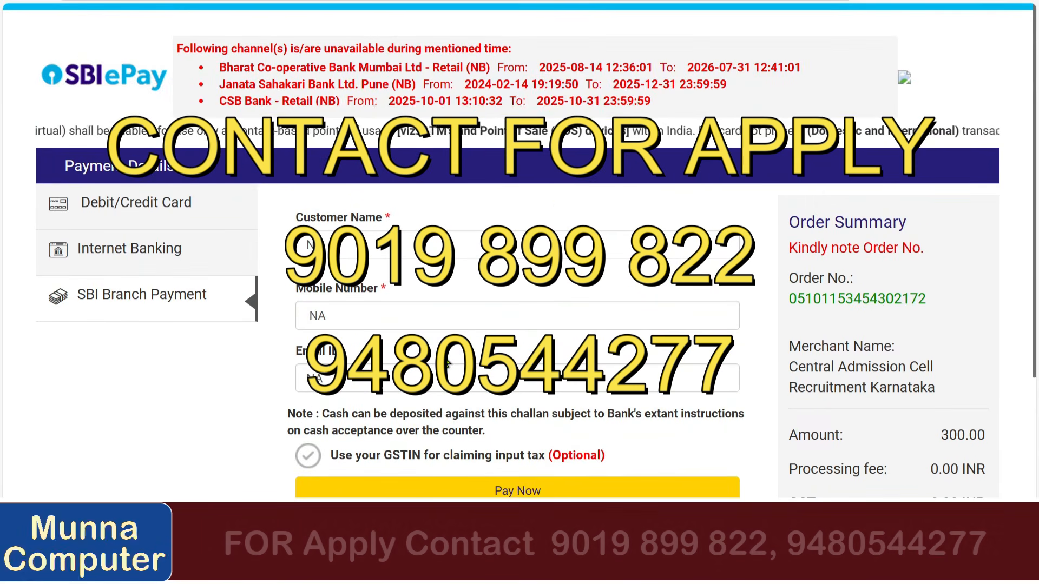